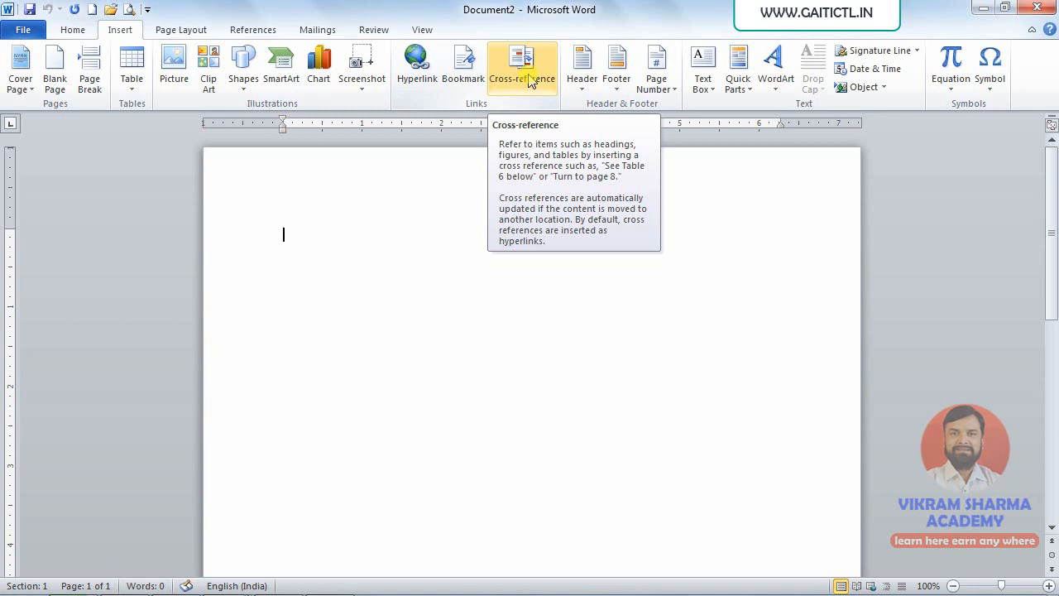
Examine the reference types offered for a cross-reference, from numbered item to table, and leave without inserting one
left_click(529, 81)
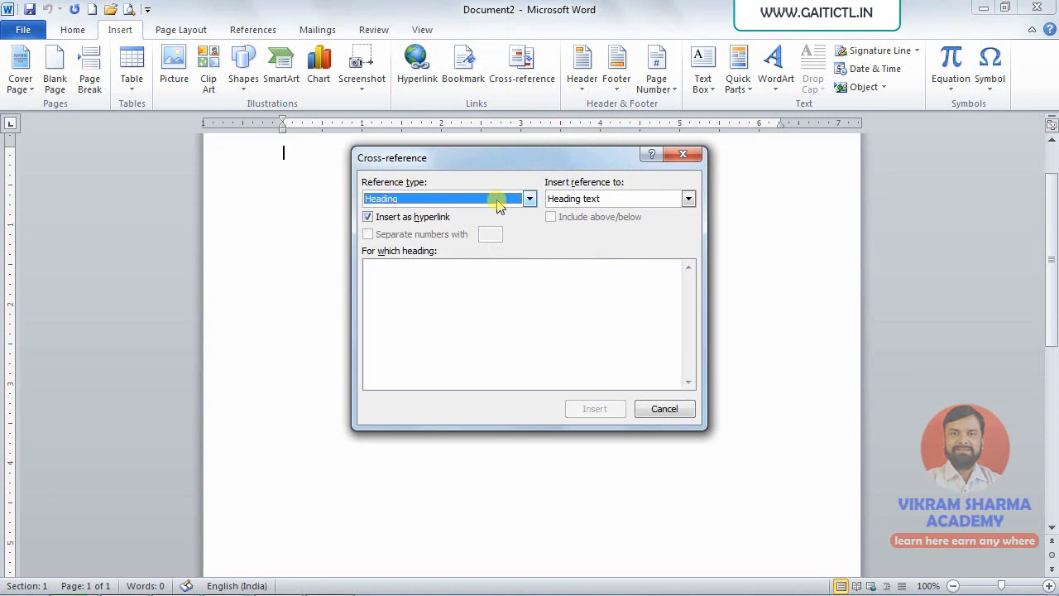
left_click(528, 200)
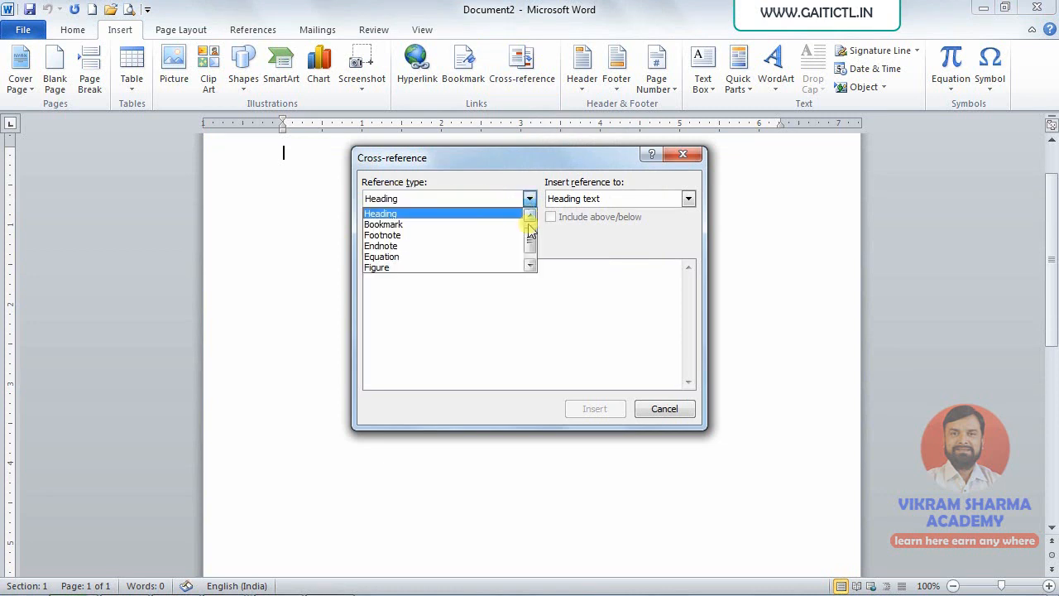
left_click_drag(531, 239, 530, 223)
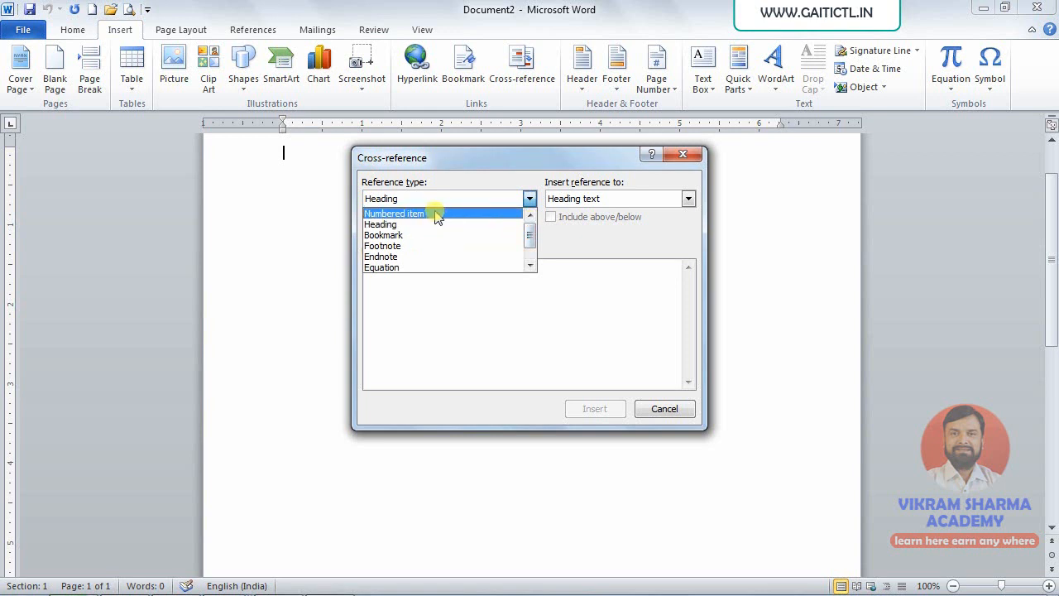
scroll(428, 239, "down", 1)
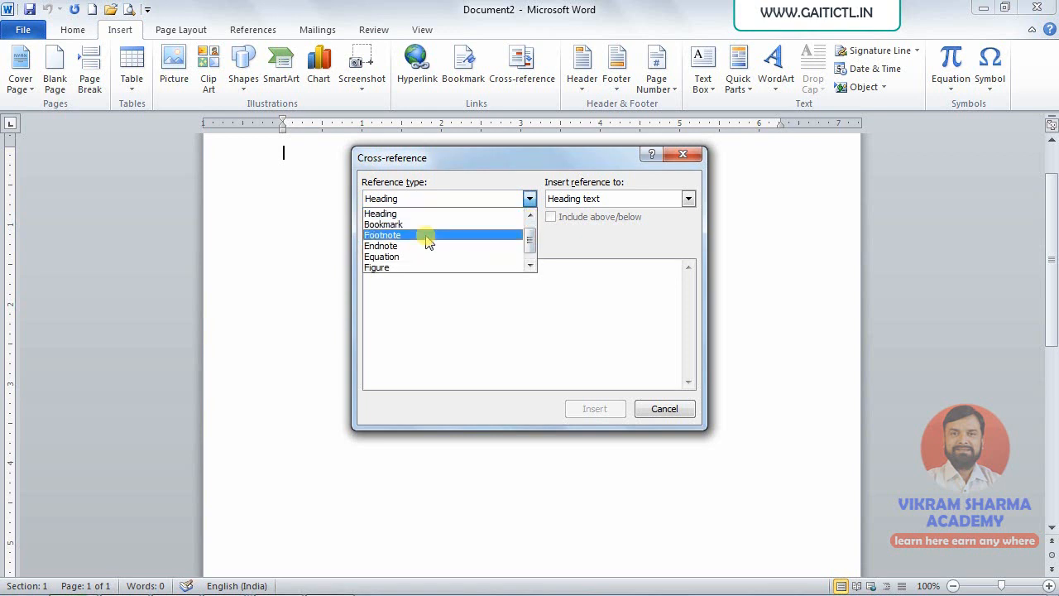
scroll(426, 238, "down", 1)
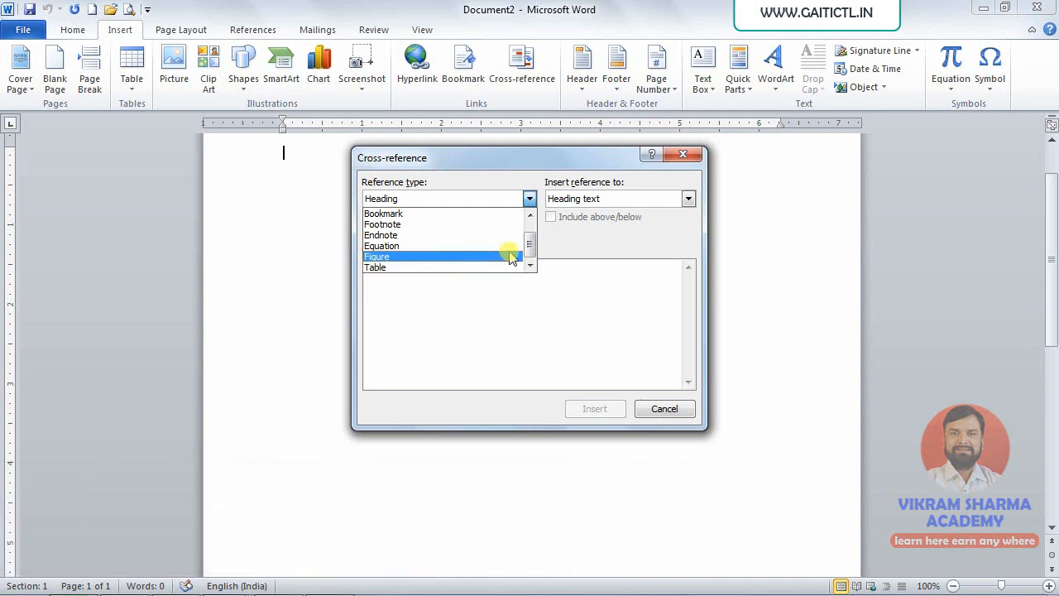
left_click_drag(527, 247, 529, 229)
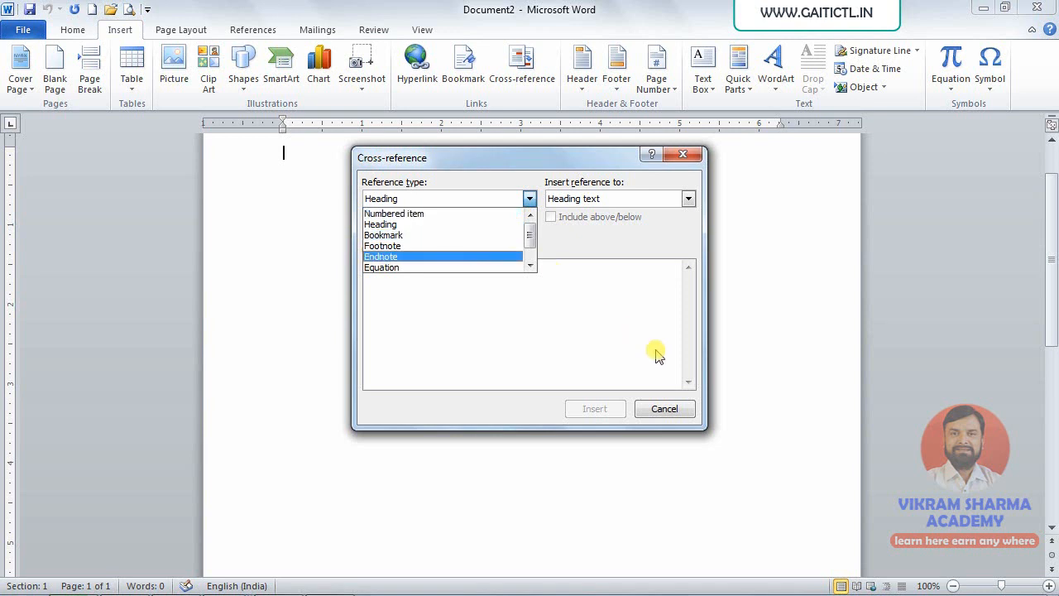
left_click(667, 411)
left_click(667, 412)
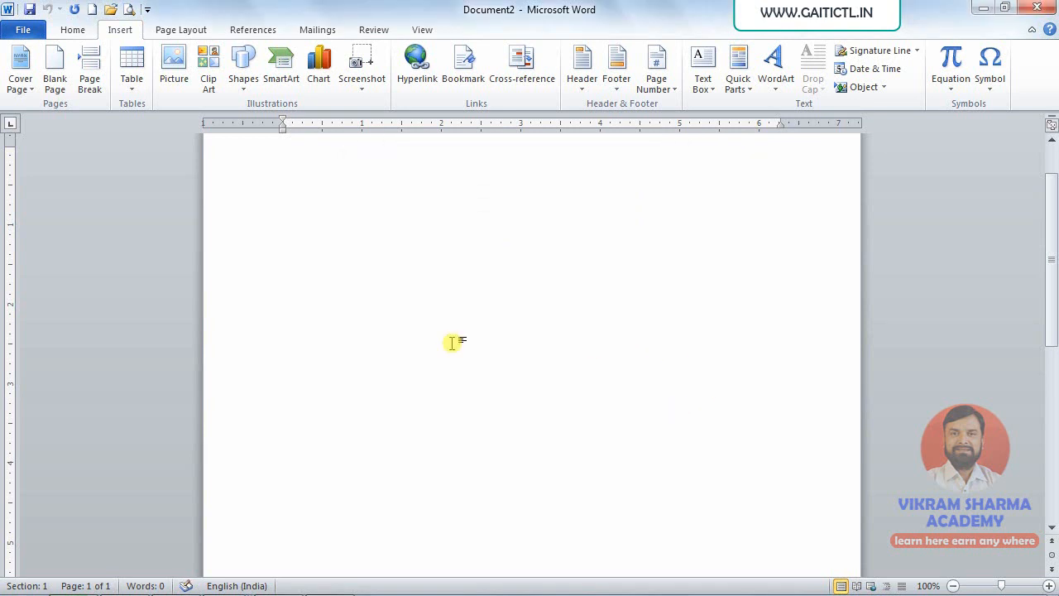
scroll(496, 344, "up", 2)
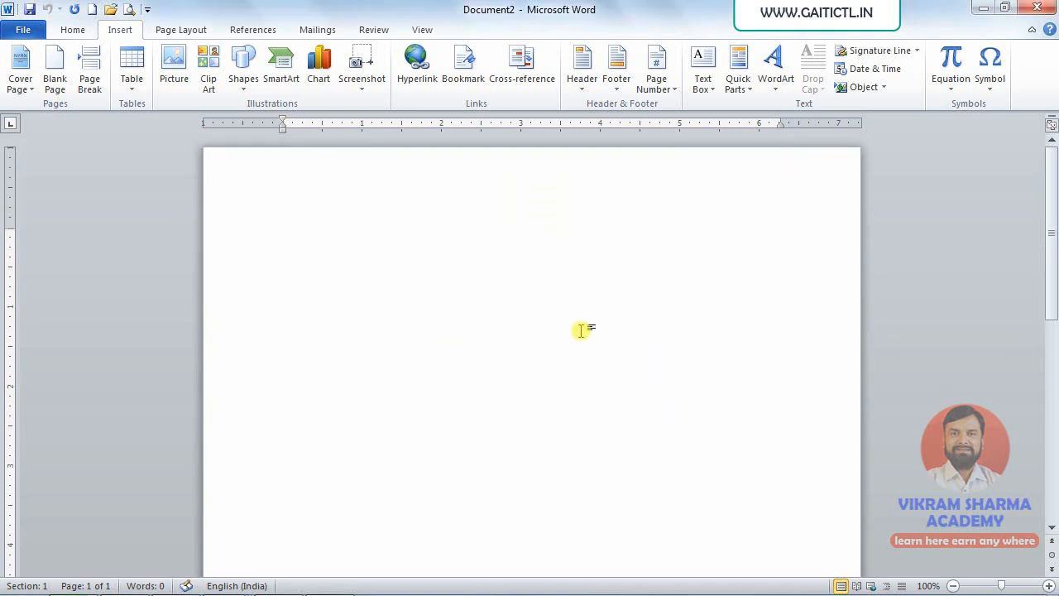
Copy the whole Help article "Choose the 32-bit or 64-bit version of Microsoft Office" from the Installing topics
left_click(1048, 31)
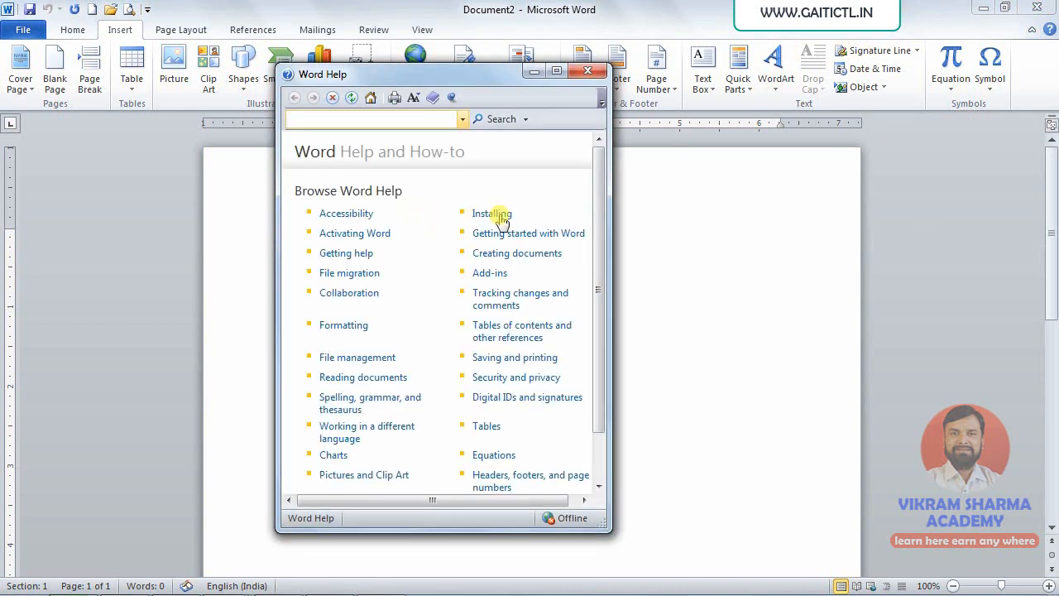
left_click(492, 213)
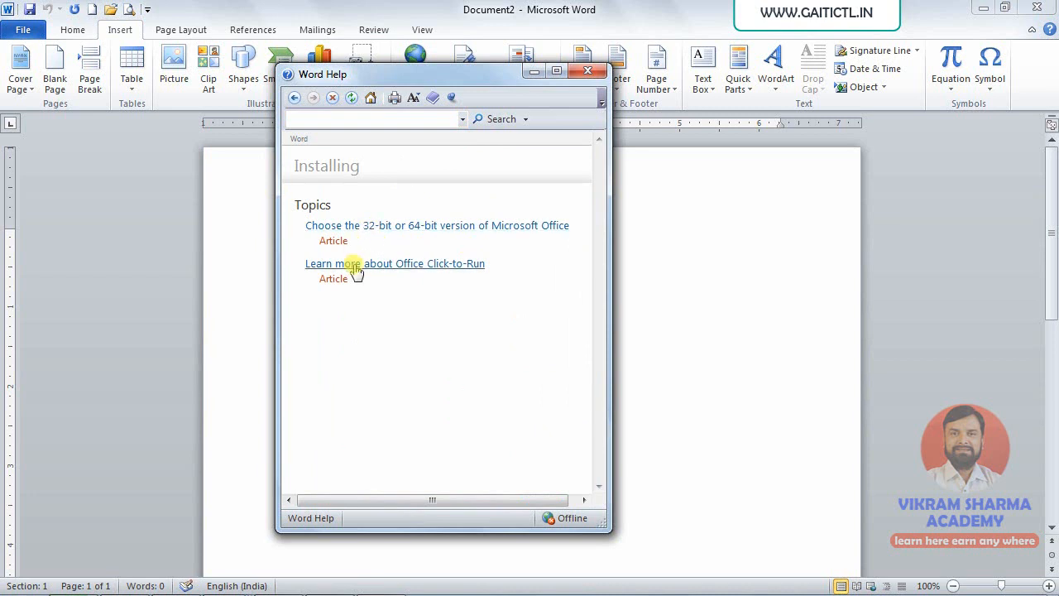
left_click(355, 225)
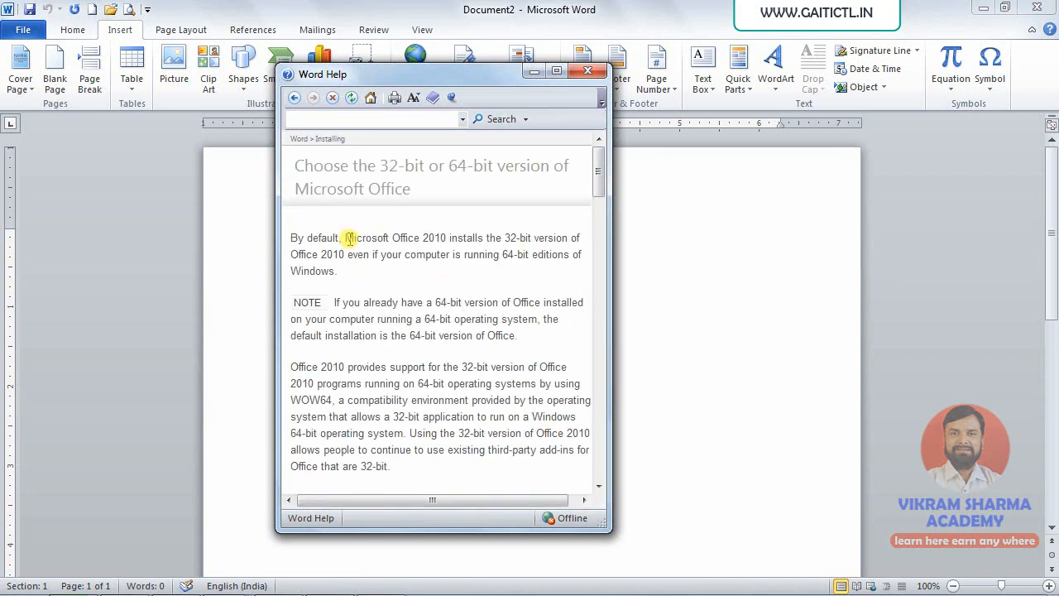
key("ctrl+a")
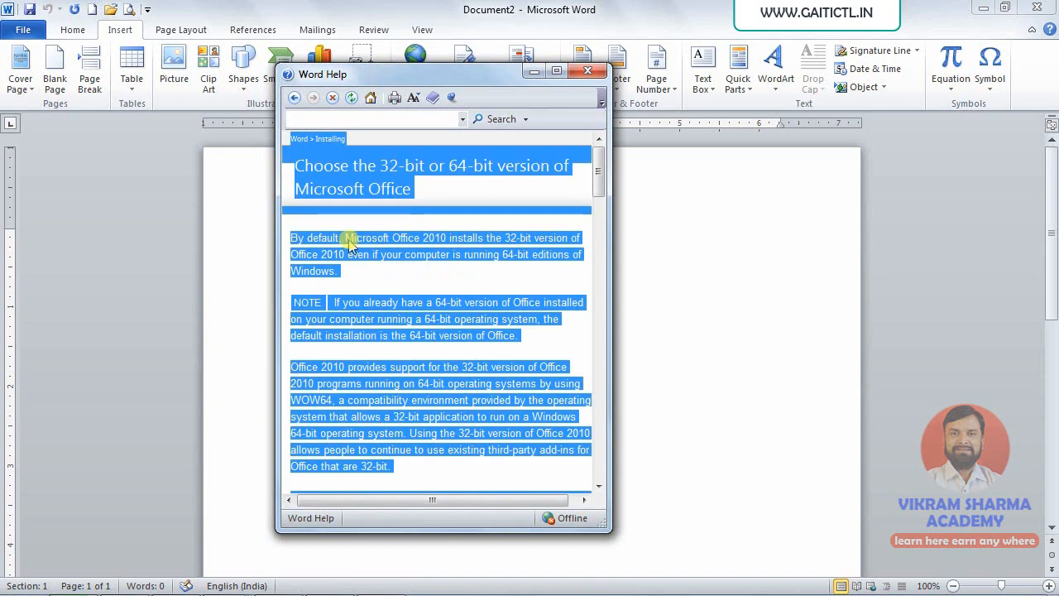
left_click(681, 253)
left_click_drag(538, 79, 773, 95)
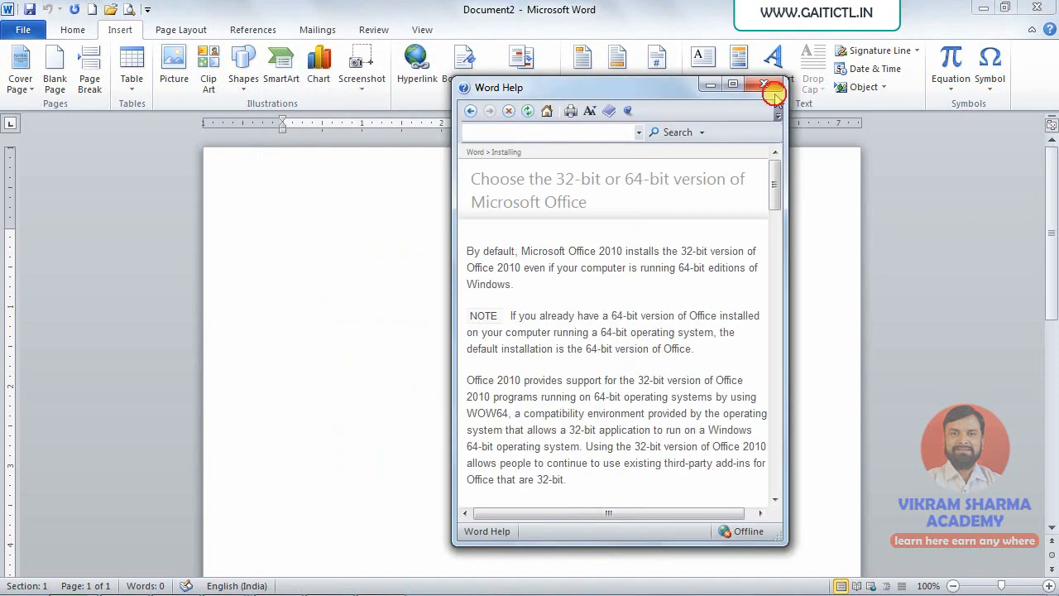
Add four empty lines at the start of the blank document and paste the copied Help article below them
left_click(347, 290)
key("Return")
key("Return")
key("Return")
key("Return")
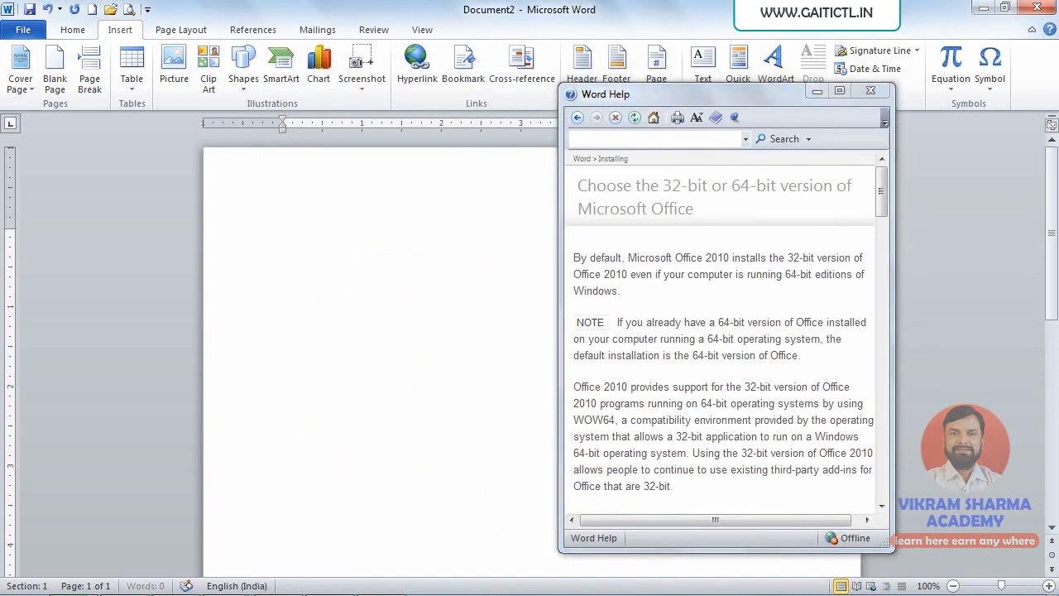
key("ctrl+v")
Copy the whole Help article "Learn more about Office Click-to-Run" to the end of the document and close Help
left_click(577, 119)
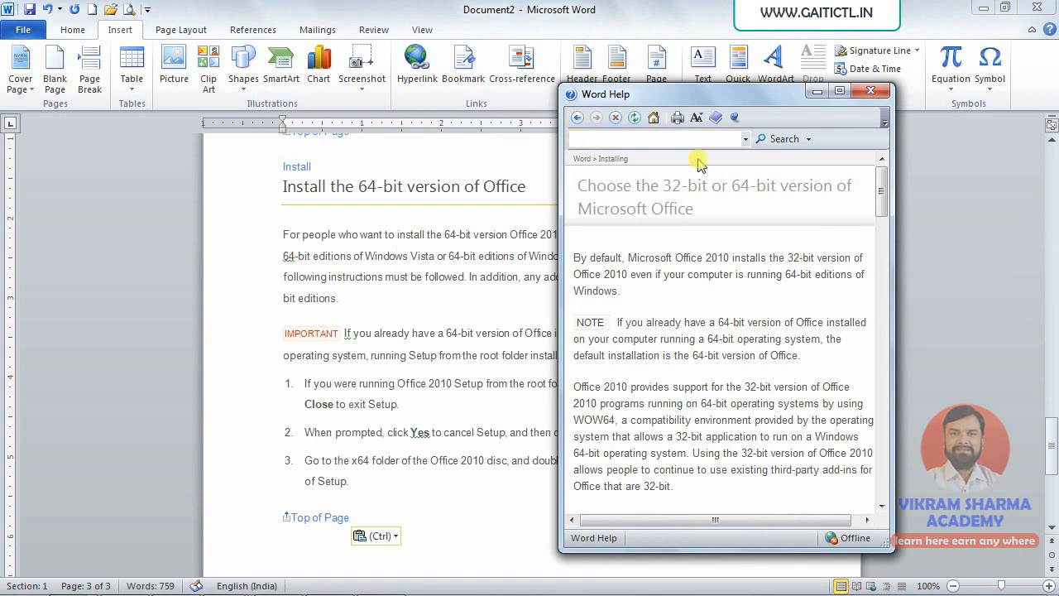
left_click(576, 117)
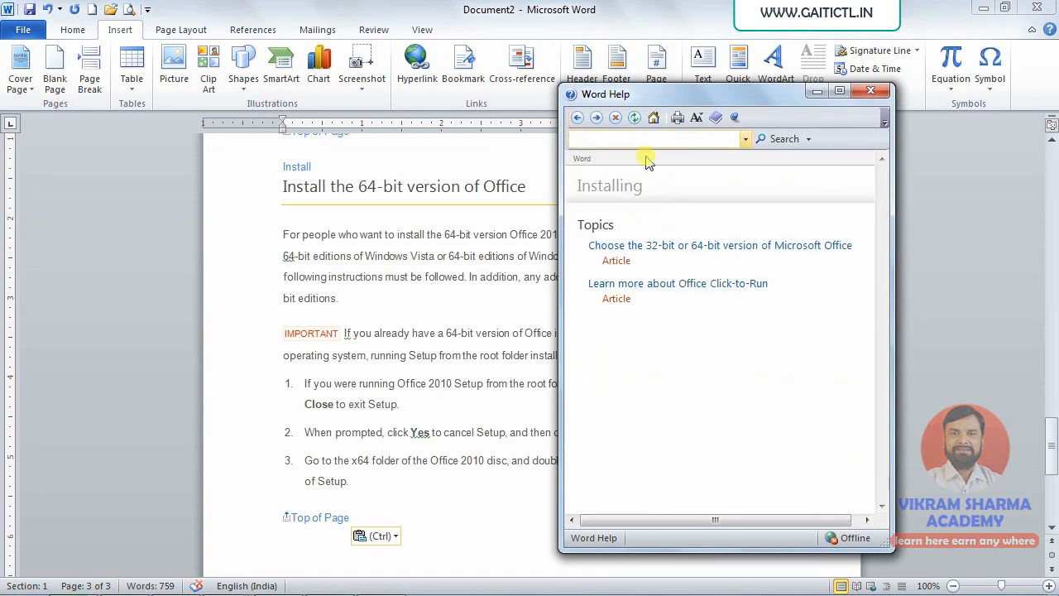
left_click(643, 284)
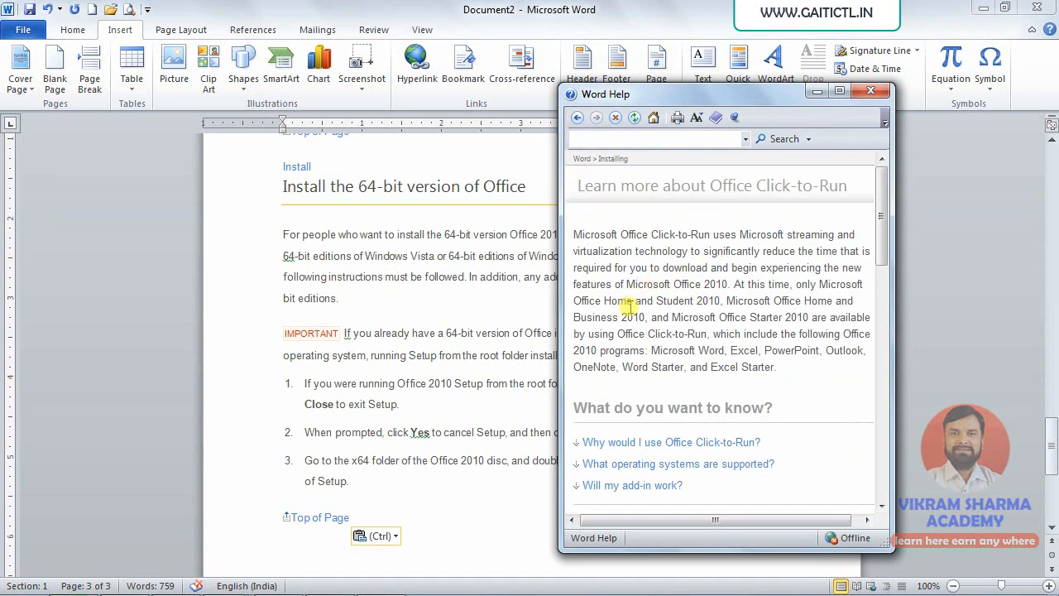
key("ctrl+a")
key("ctrl+c")
left_click(415, 517)
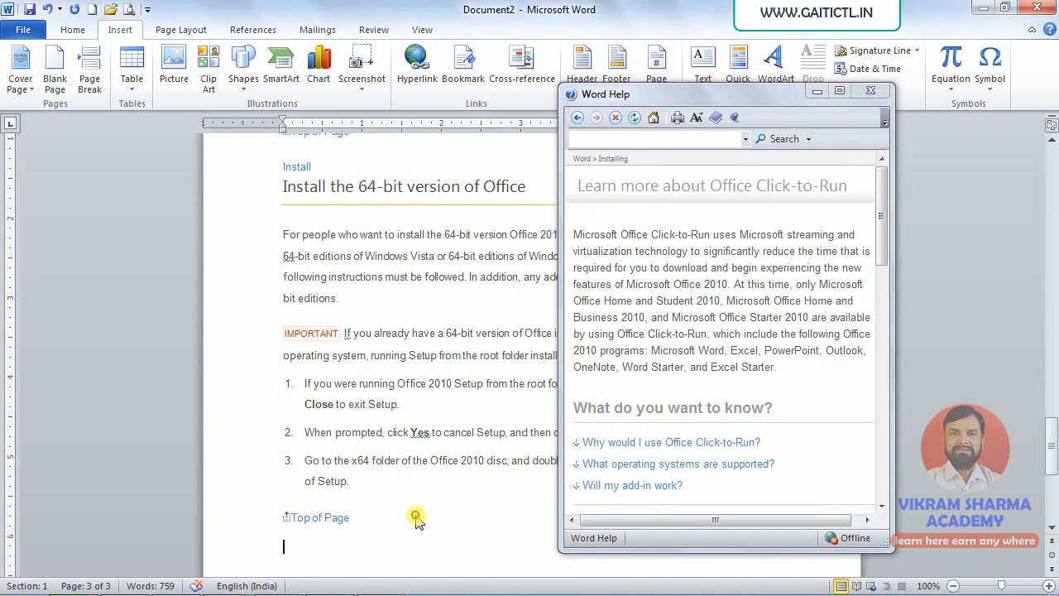
key("ctrl+v")
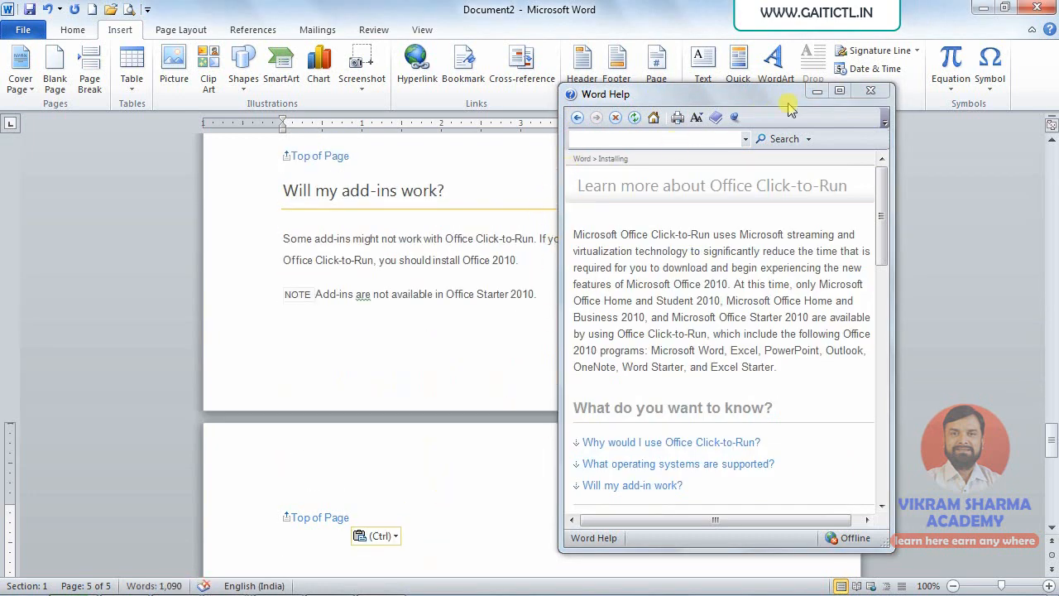
left_click(878, 91)
Generate random sample paragraphs at the end of the document with =rand(25)
type("=rand(25")
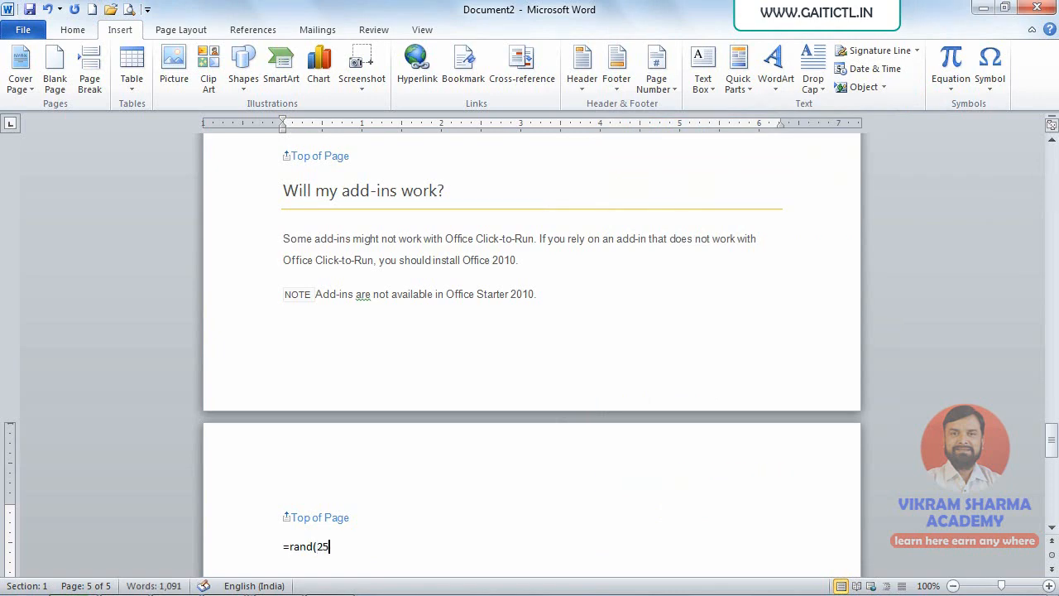
type(")")
key("Return")
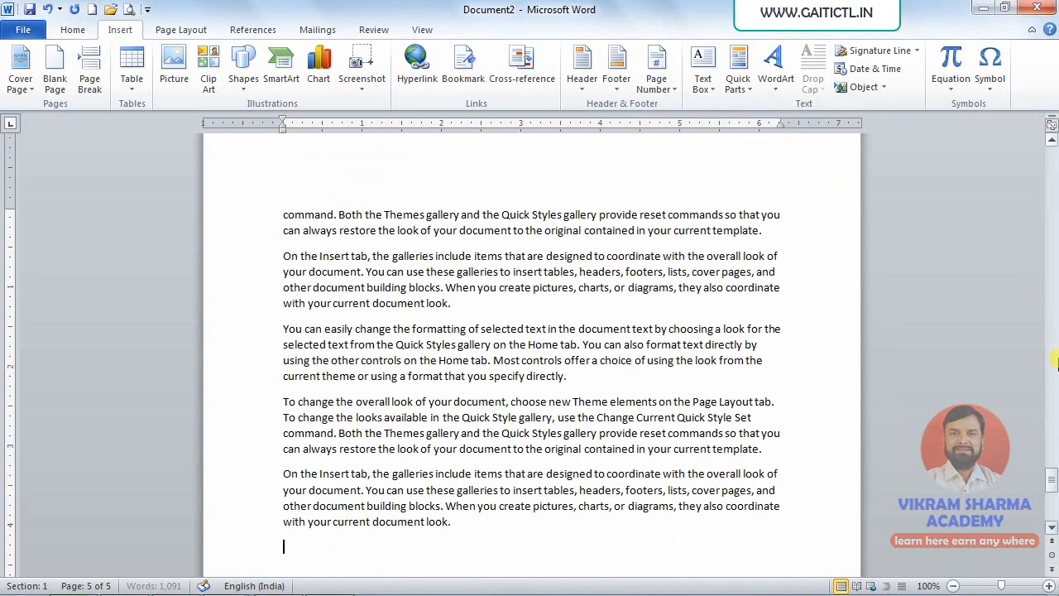
Place the cursor on the empty first line of the document, above the first pasted article
left_click_drag(1051, 479, 1051, 157)
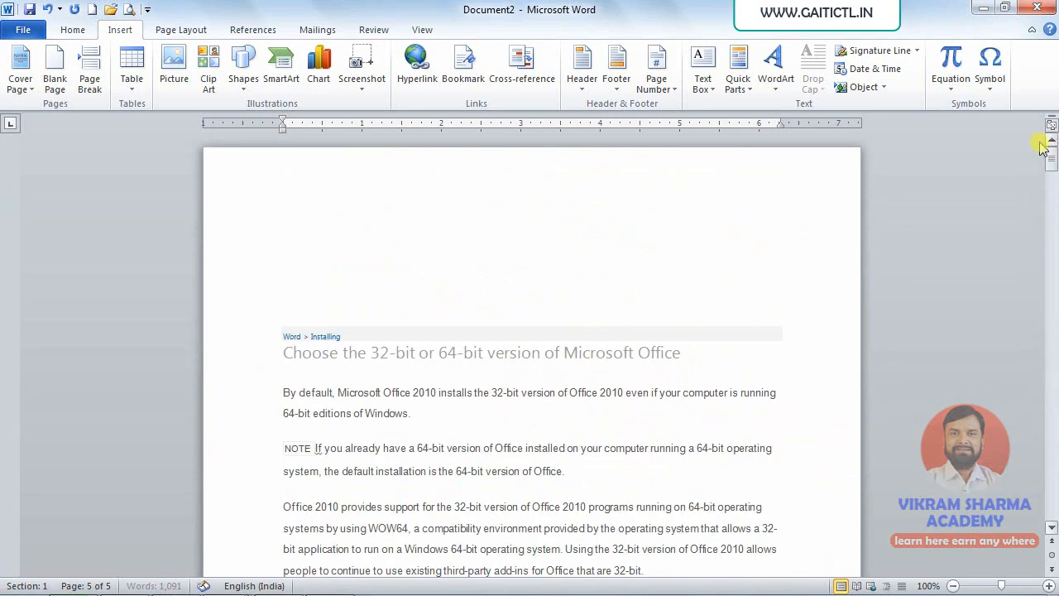
scroll(436, 362, "down", 2)
left_click(329, 278)
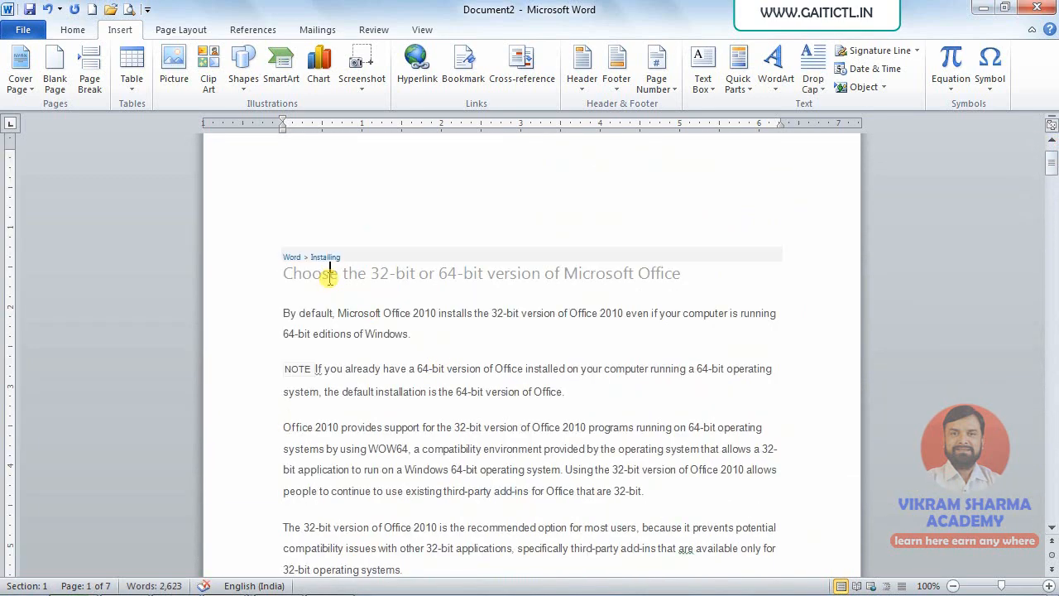
left_click(72, 30)
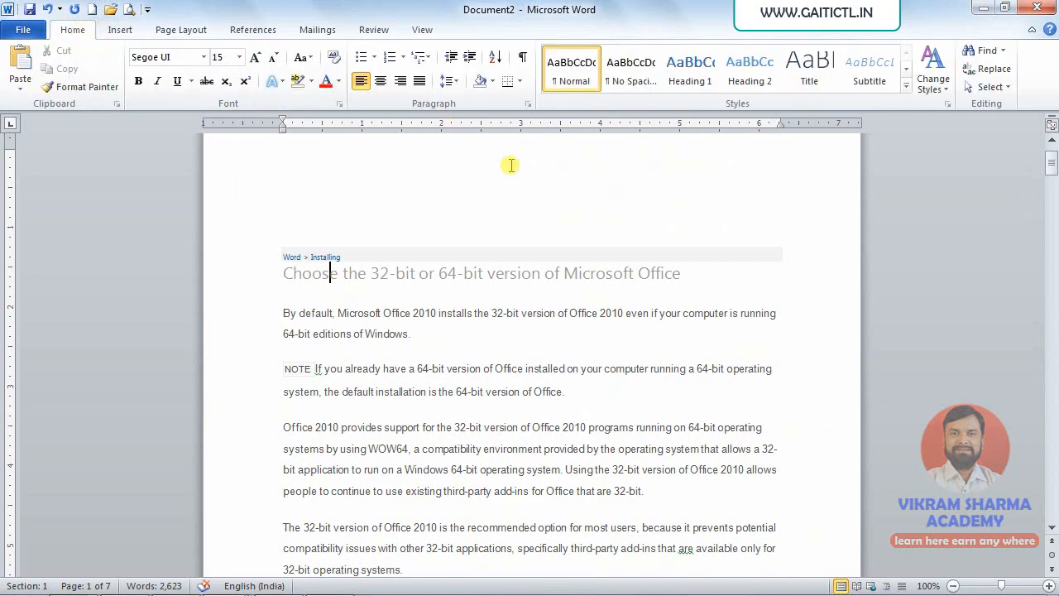
left_click(488, 335)
scroll(410, 368, "up", 1)
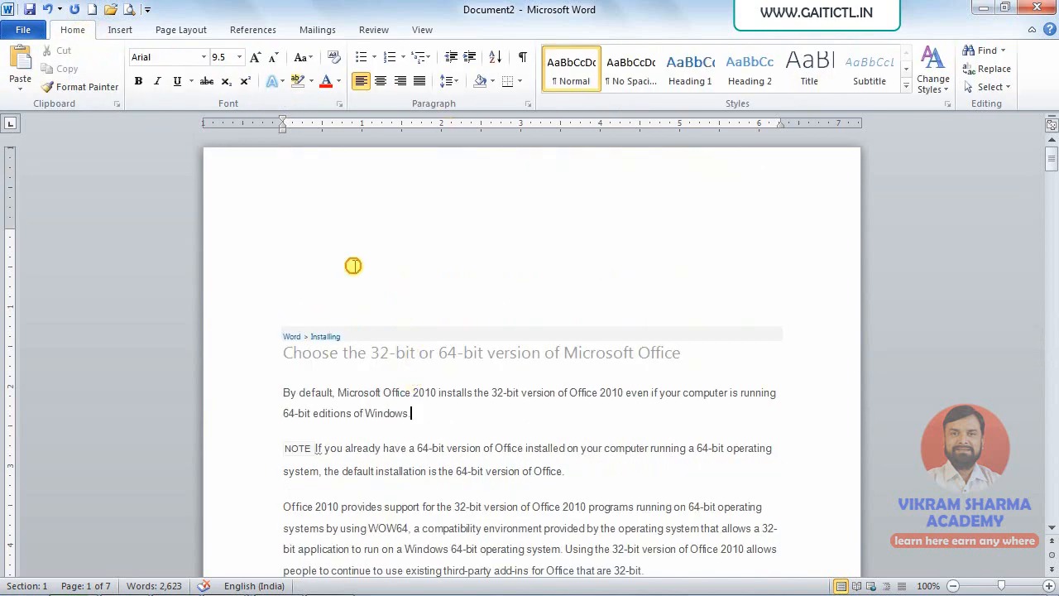
left_click(354, 266)
left_click(309, 213)
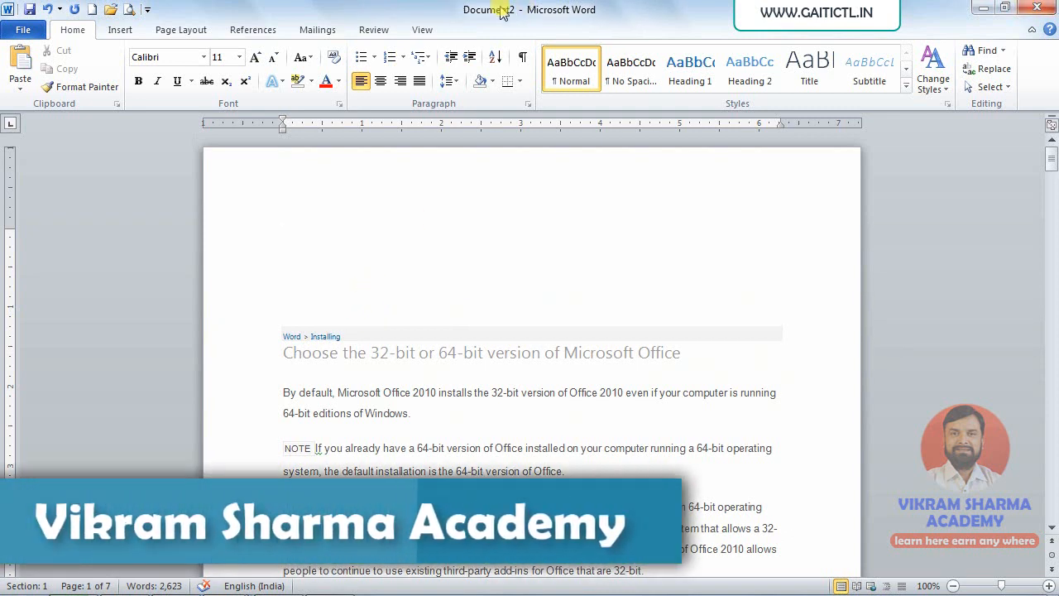
Go to the existing bookmarks 3, 2 and Backtotop in turn to check where each one leads, and close the bookmark list
left_click(119, 29)
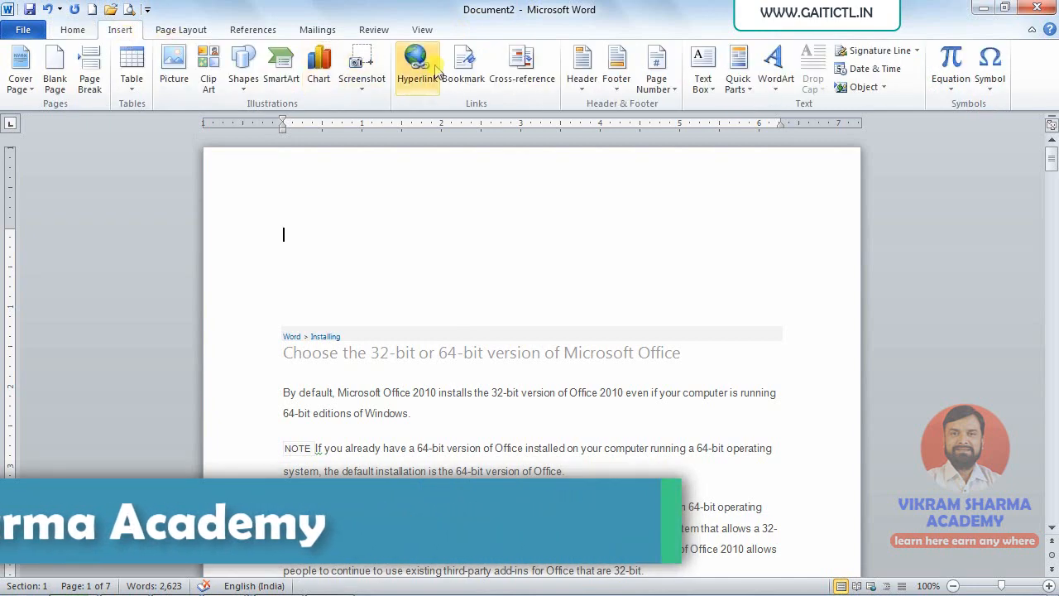
left_click(465, 57)
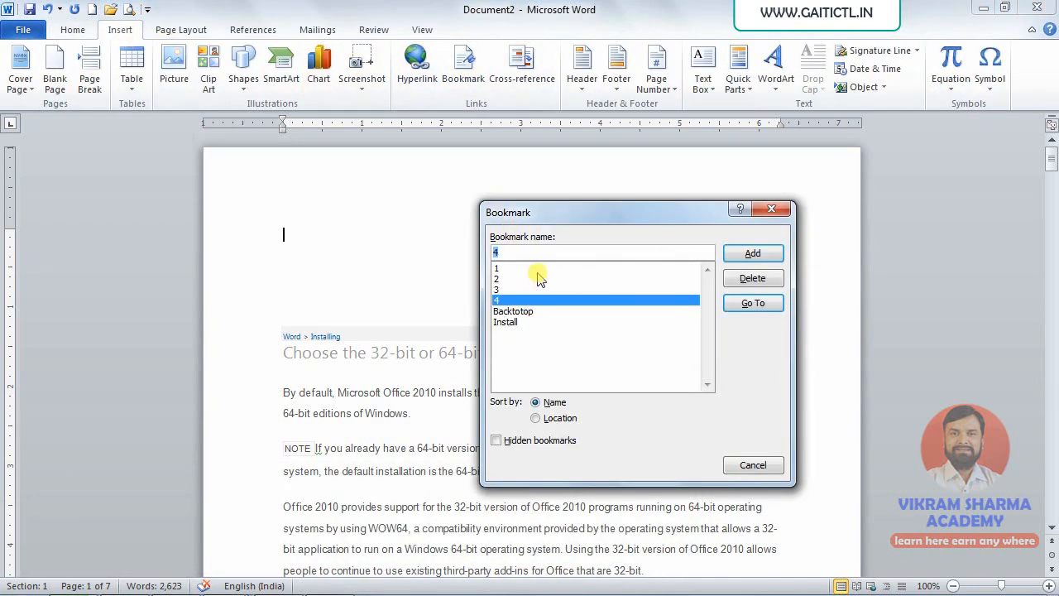
left_click(500, 290)
left_click(731, 305)
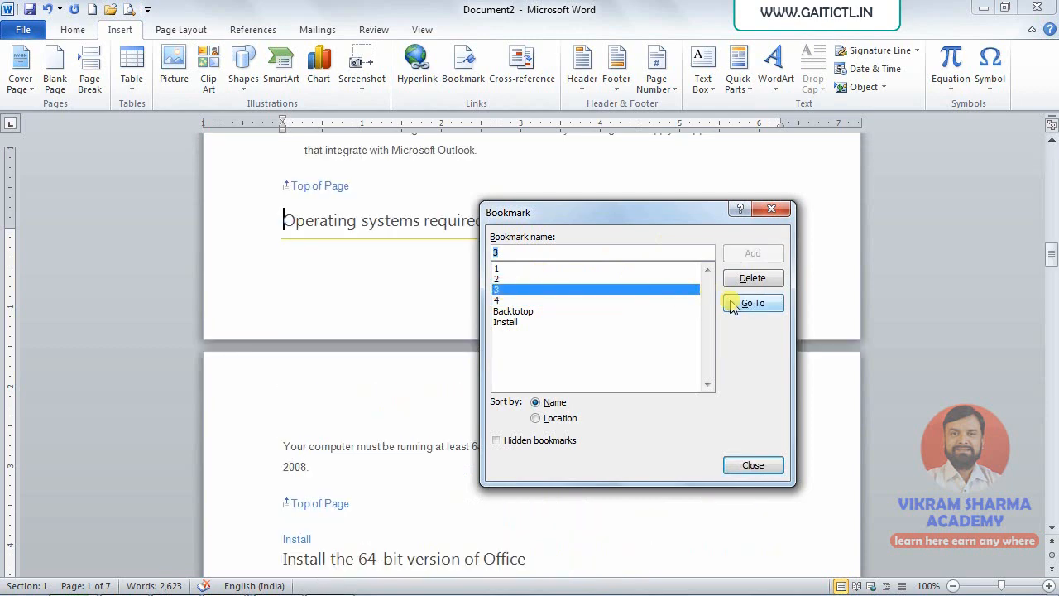
left_click(498, 278)
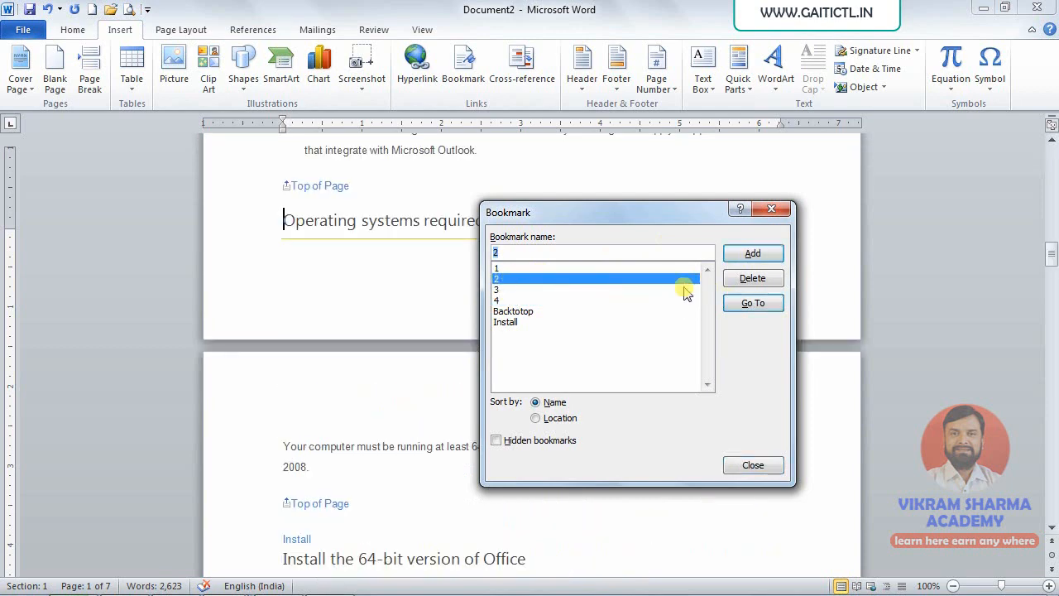
left_click(751, 304)
left_click(514, 311)
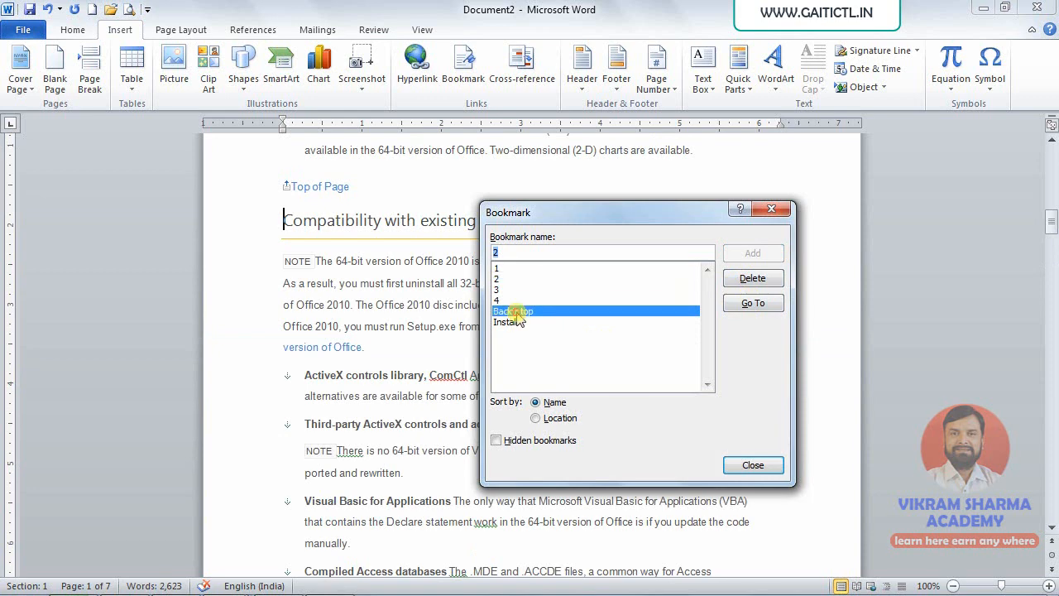
left_click(730, 305)
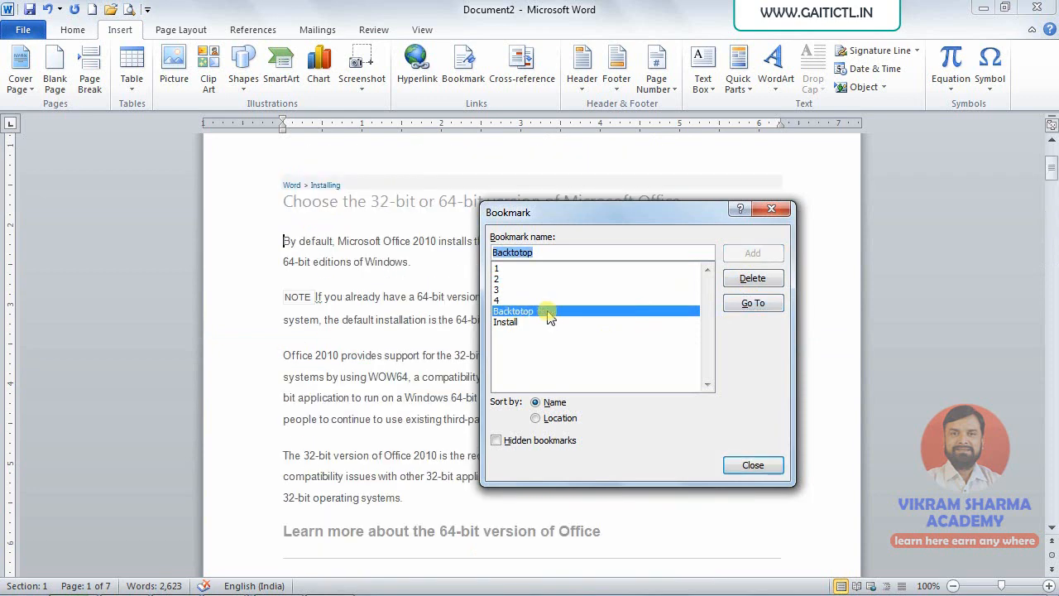
left_click(751, 466)
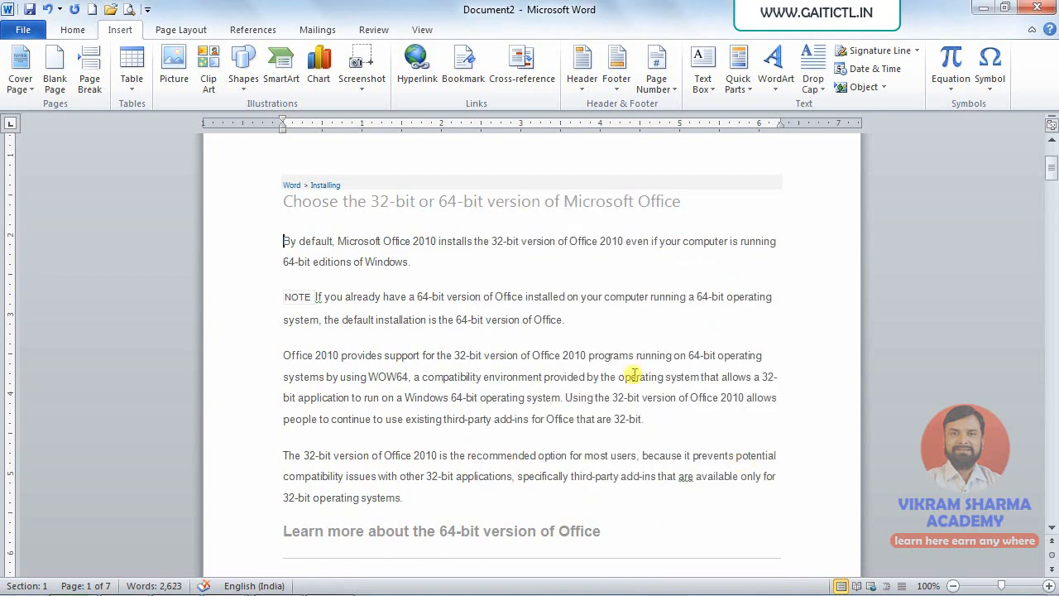
Return the cursor to the very start of the document
key("ctrl+Home")
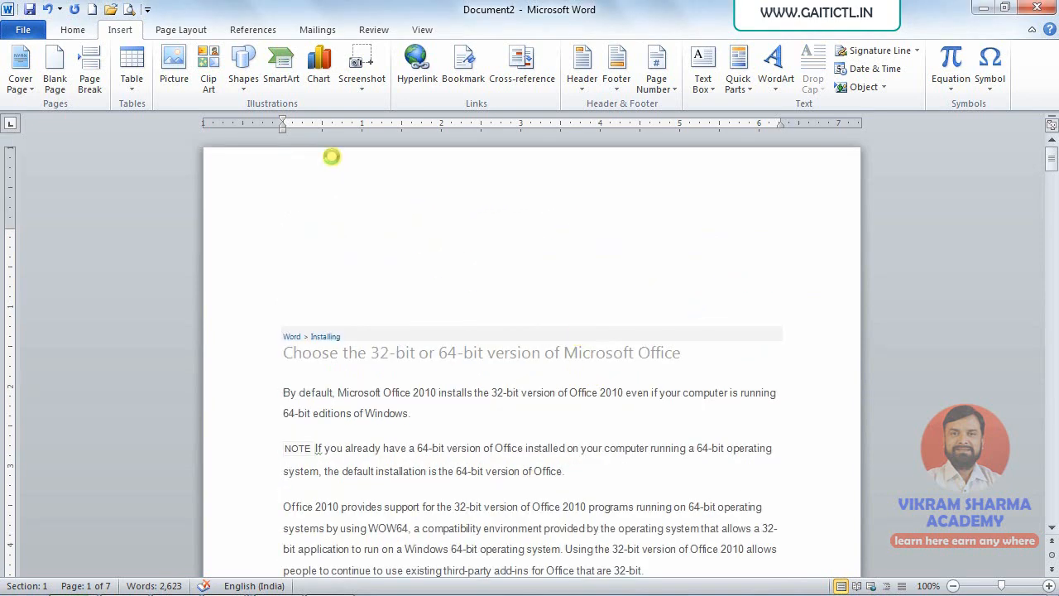
scroll(337, 165, "down", 5)
scroll(385, 245, "up", 4)
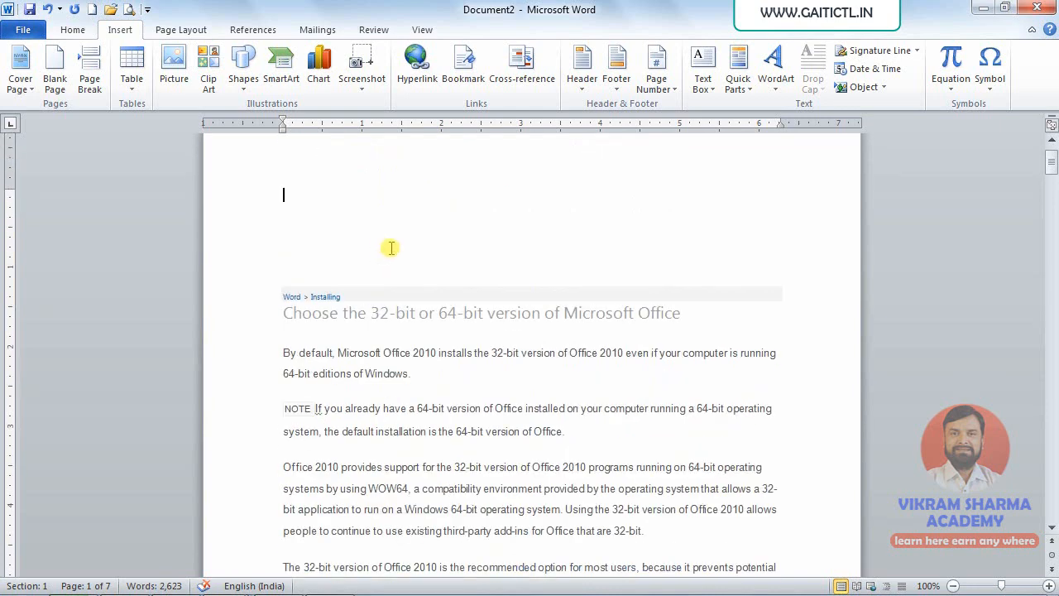
Check which headings are available for a cross-reference and close the dialog without inserting one
scroll(286, 231, "up", 1)
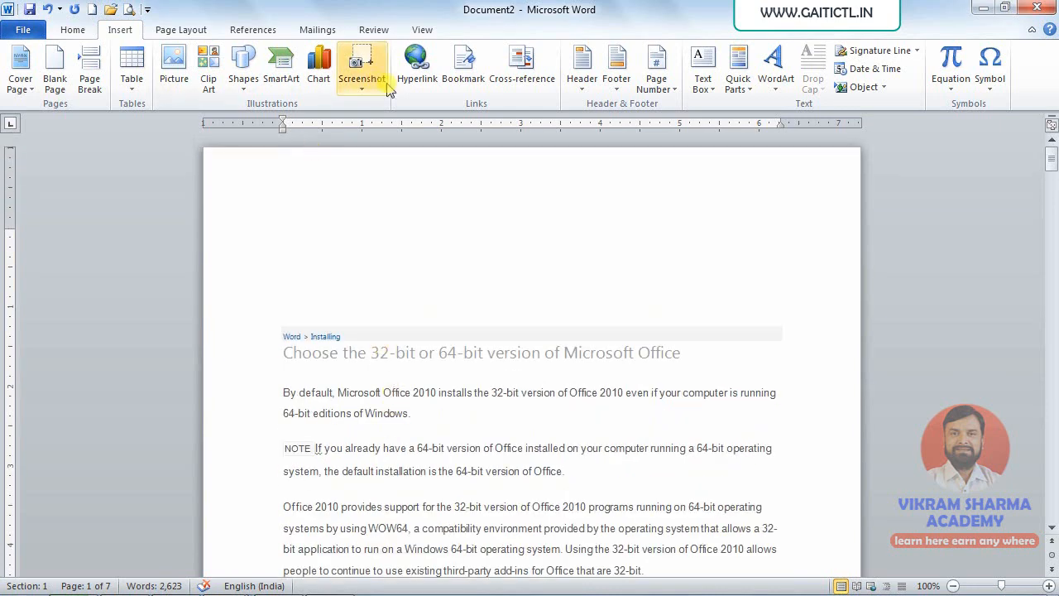
left_click(509, 70)
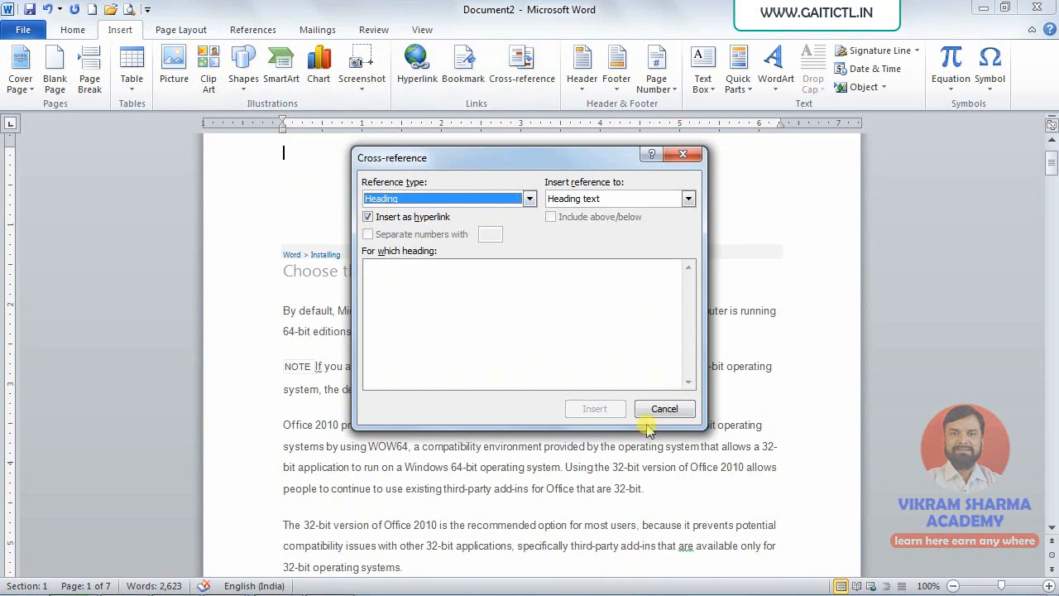
left_click(661, 408)
Apply the Heading 1 style to the title "Choose the 32-bit or 64-bit version of Microsoft Office"
left_click(654, 274)
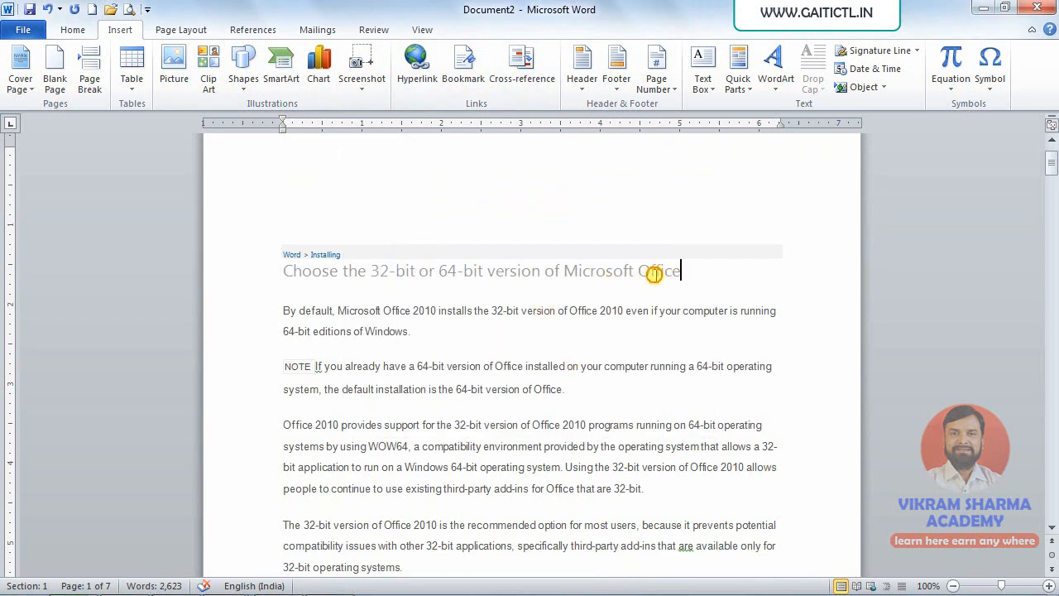
left_click(267, 270)
left_click(72, 30)
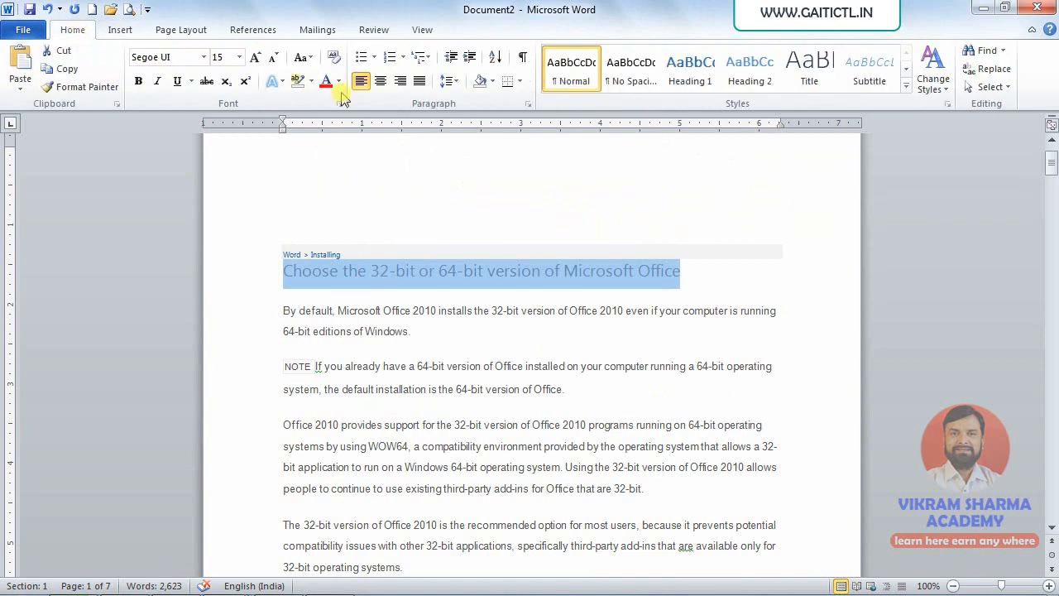
left_click(678, 83)
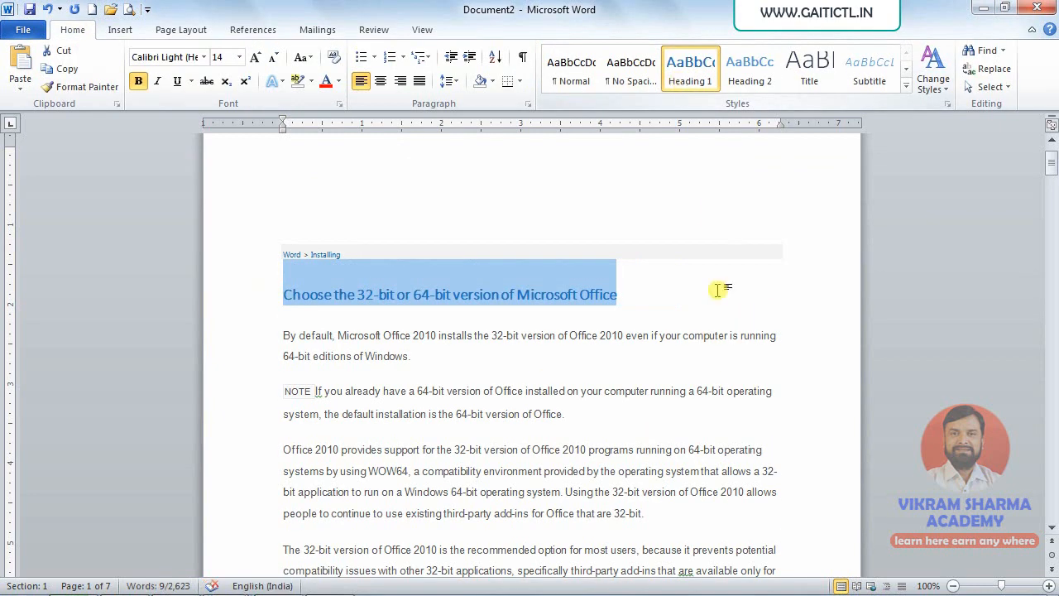
From the empty first line, check the cross-reference heading list again and close it without inserting anything
scroll(717, 290, "up", 2)
left_click(319, 208)
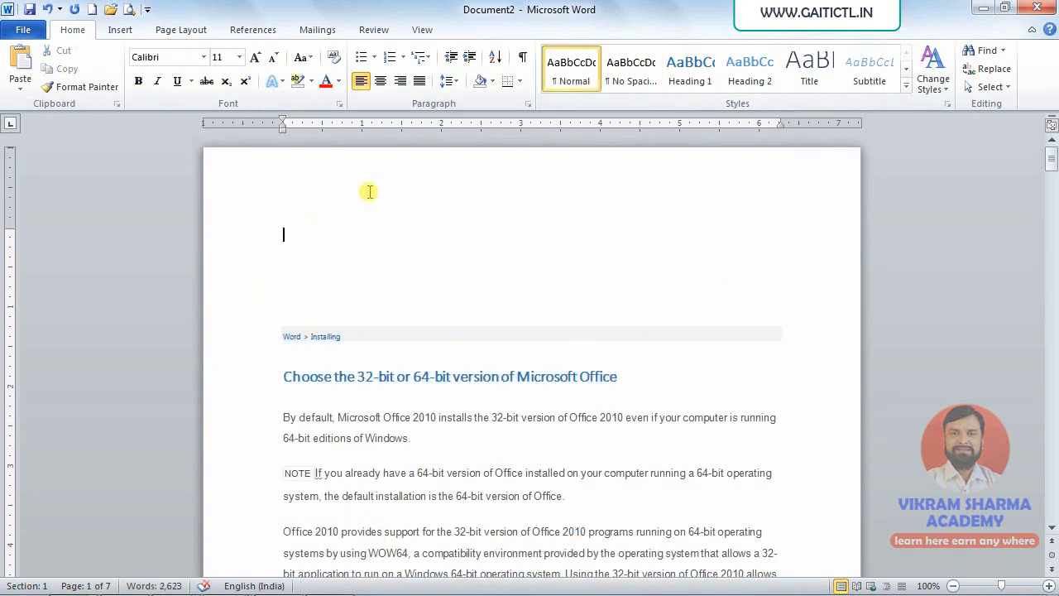
left_click(124, 30)
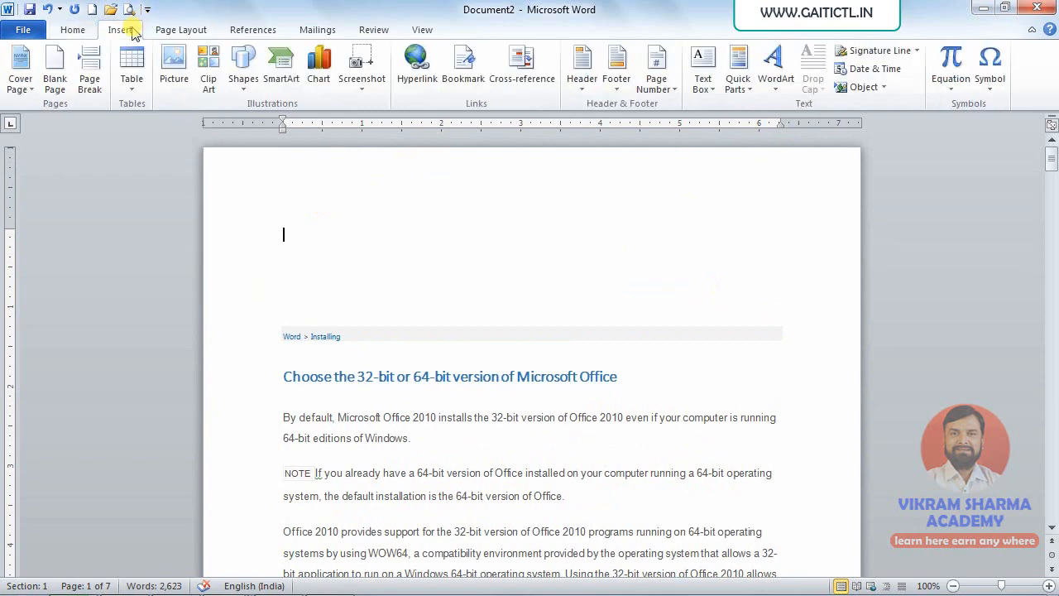
left_click(509, 73)
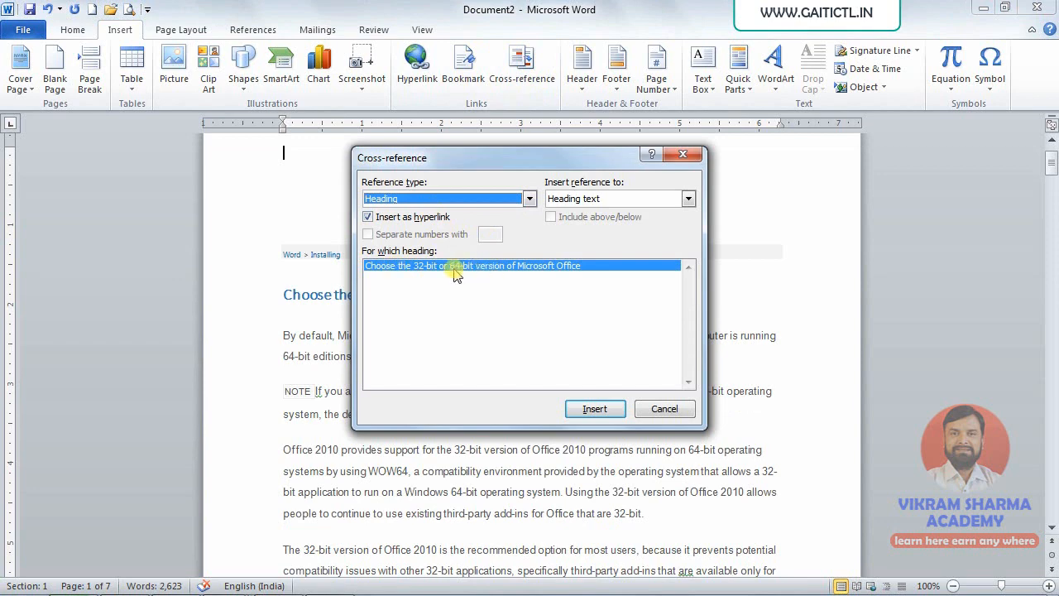
left_click(664, 408)
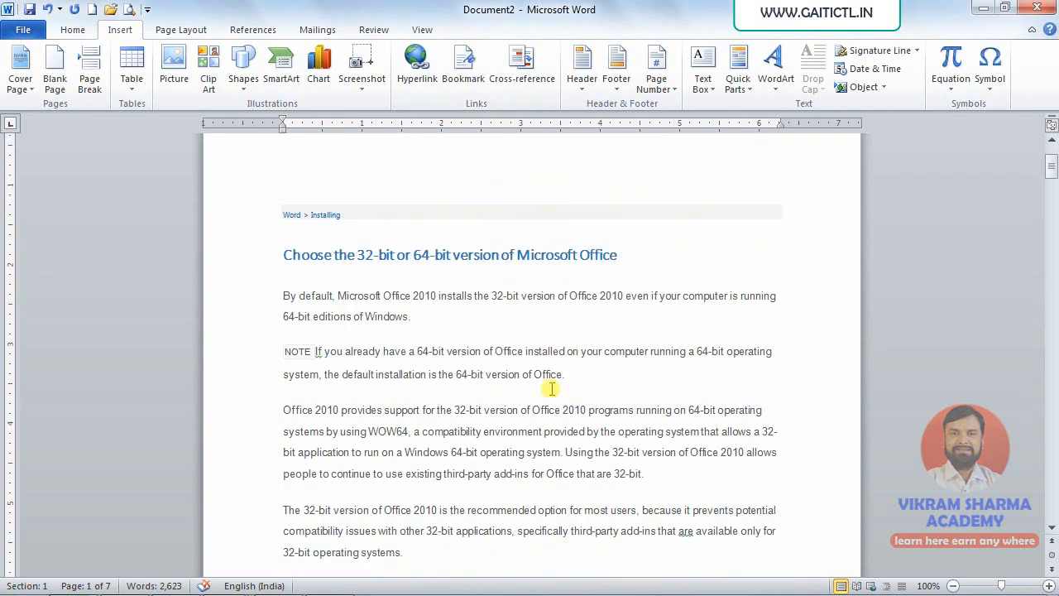
Apply Heading 1 to the titles "Compatibility with existing Office files and solutions" and "Install the 64-bit version of Office"
scroll(551, 388, "down", 20)
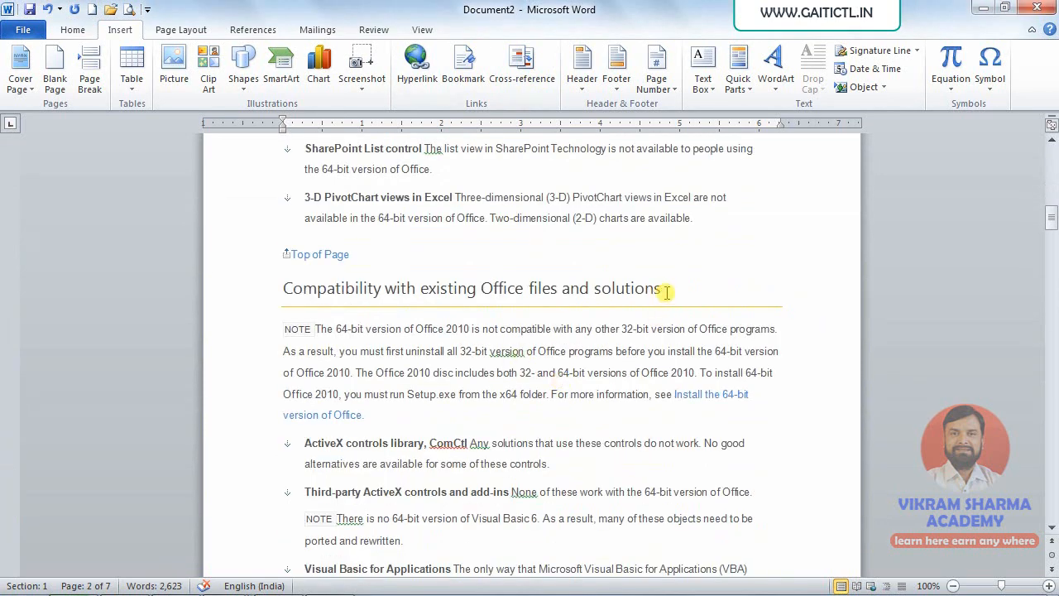
left_click_drag(666, 291, 331, 287)
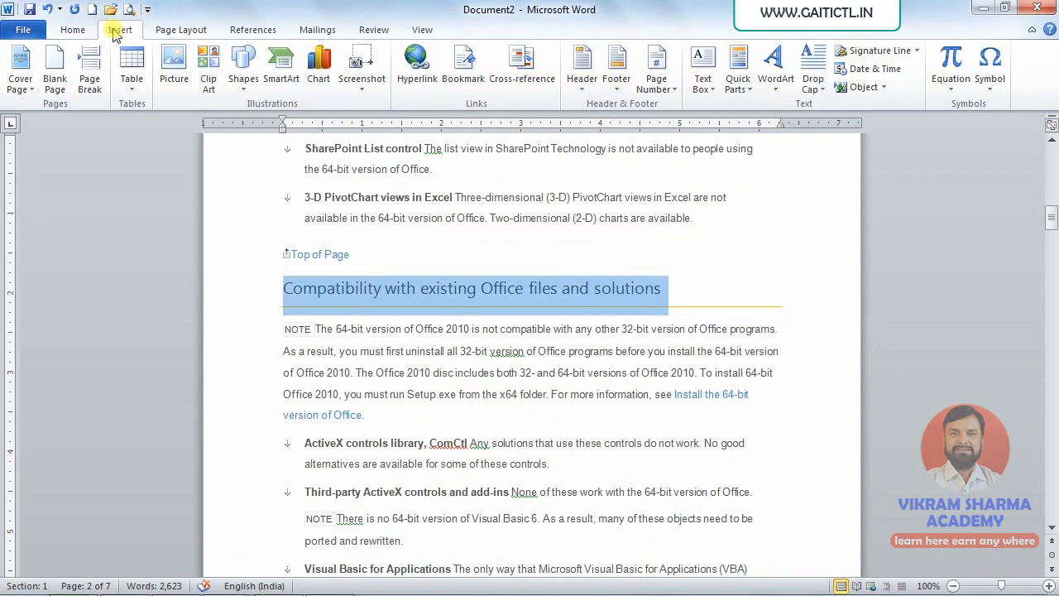
left_click(72, 30)
left_click(687, 73)
scroll(602, 280, "down", 3)
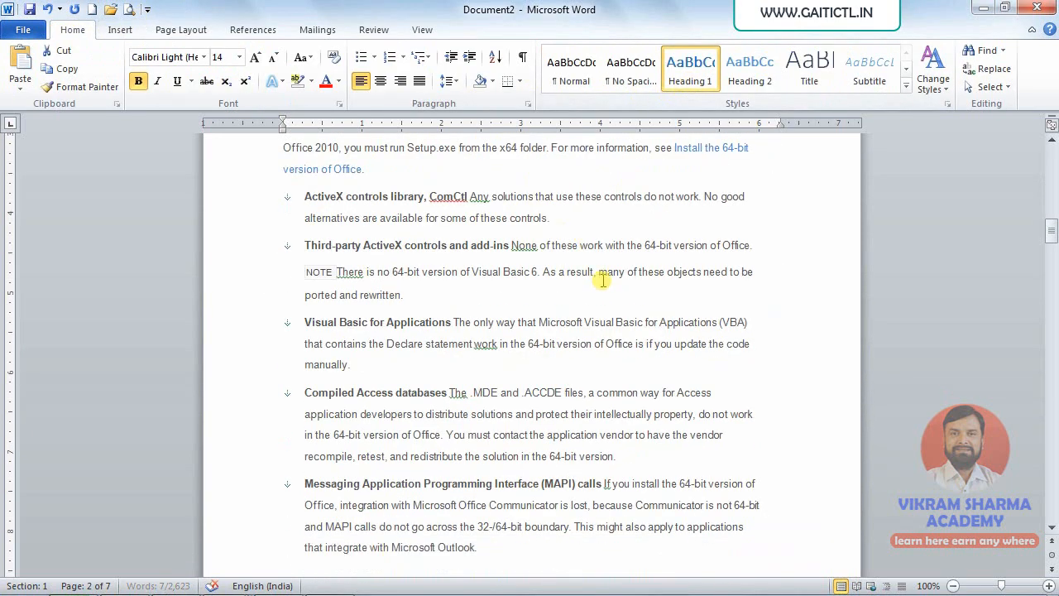
scroll(602, 280, "down", 10)
left_click_drag(533, 331, 286, 332)
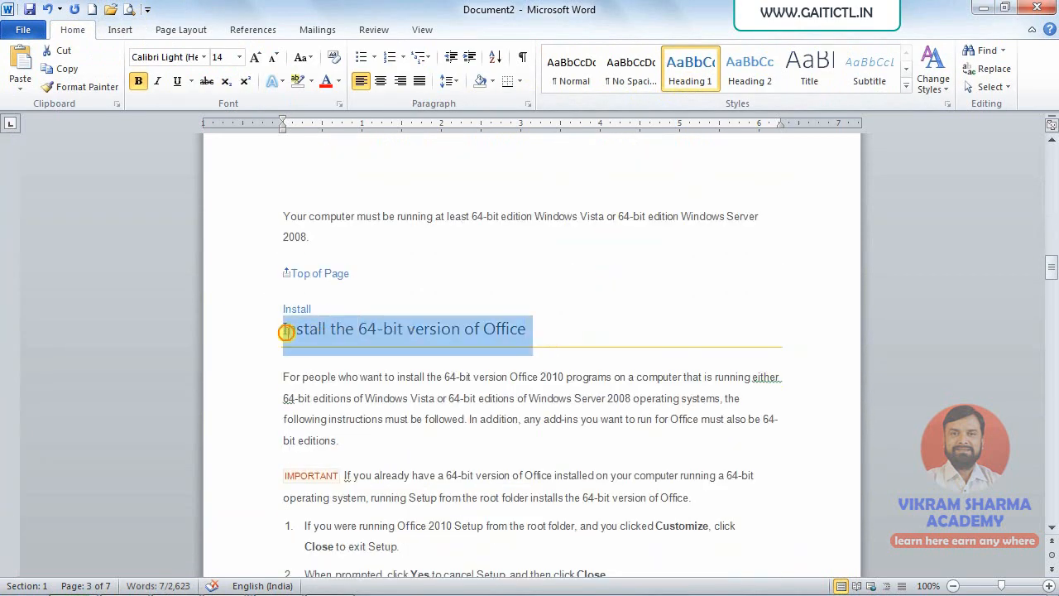
left_click(690, 73)
Apply Heading 1 to the titles "Why would I use Office Click-to-Run?" and "What operating systems are supported?"
scroll(584, 333, "down", 6)
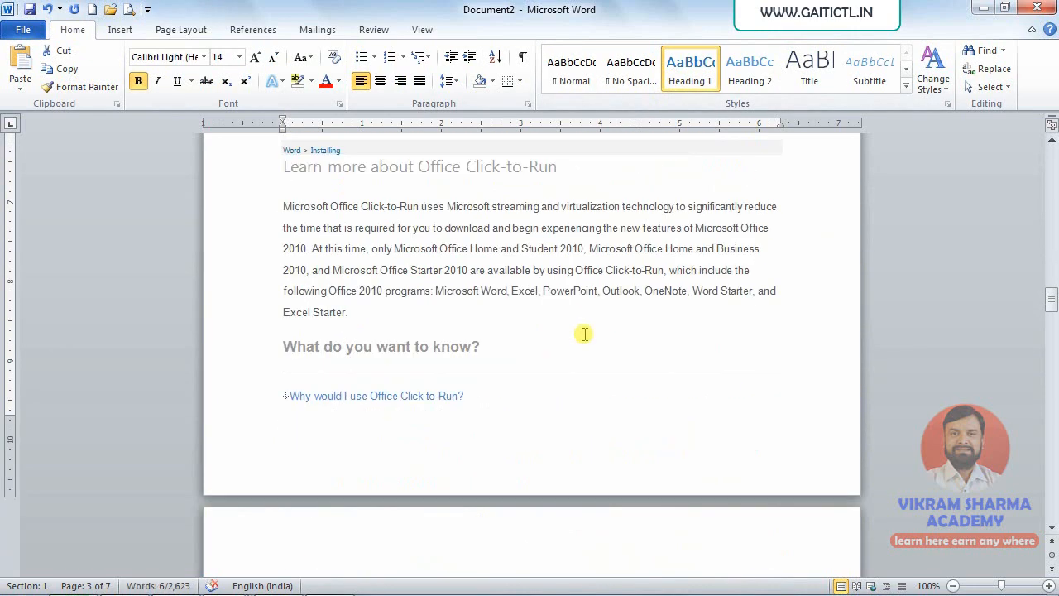
scroll(584, 333, "down", 8)
left_click_drag(562, 316, 252, 318)
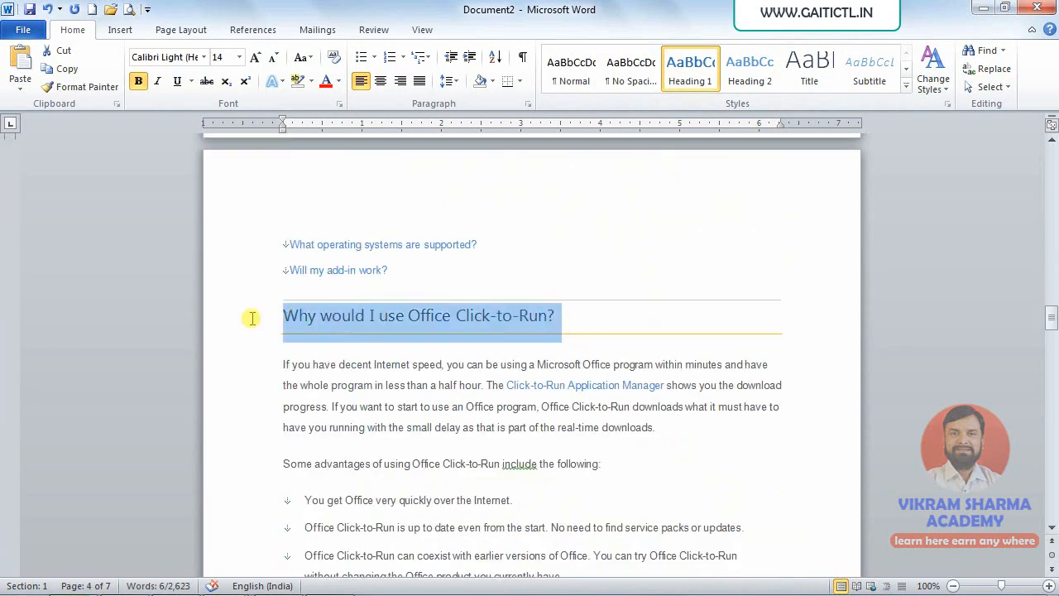
left_click(689, 72)
scroll(460, 432, "down", 4)
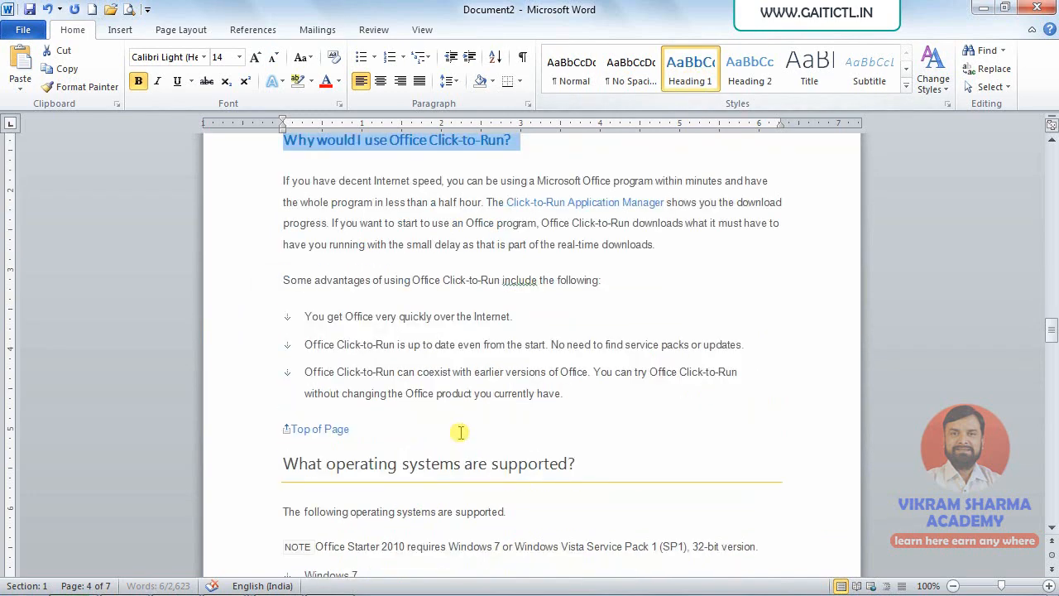
scroll(460, 432, "down", 5)
left_click_drag(594, 220, 314, 229)
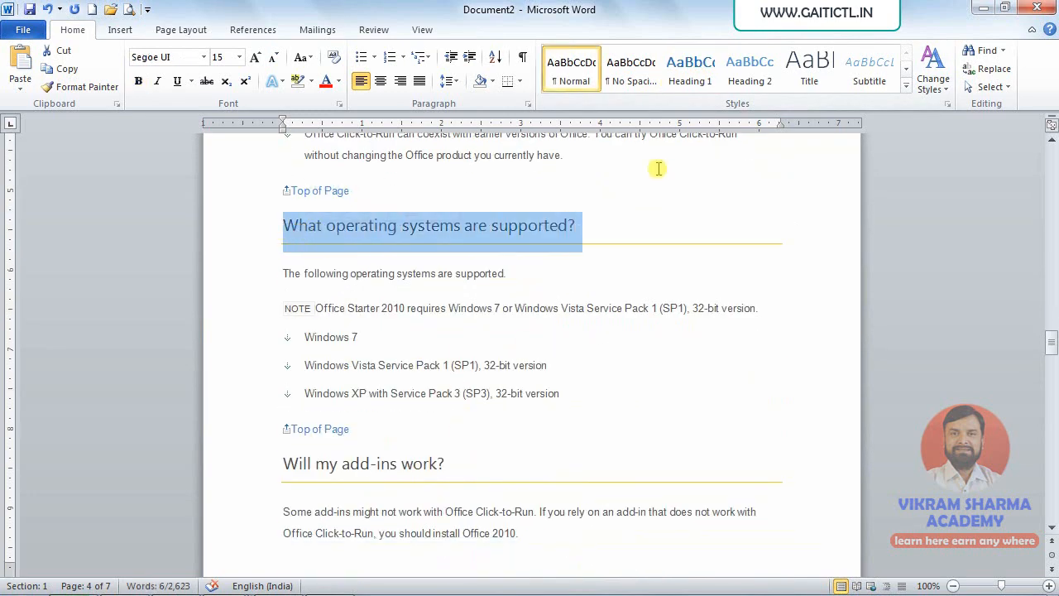
left_click(692, 74)
Apply the Heading 1 style to the last "Top of Page" line, just above the random sample paragraphs
scroll(553, 331, "down", 14)
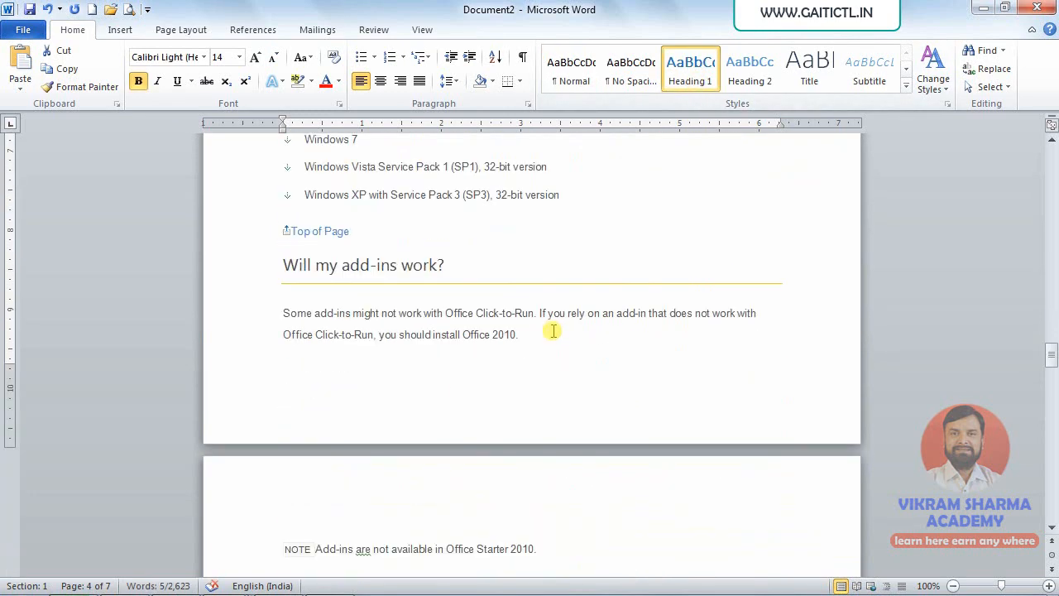
scroll(603, 313, "down", 4)
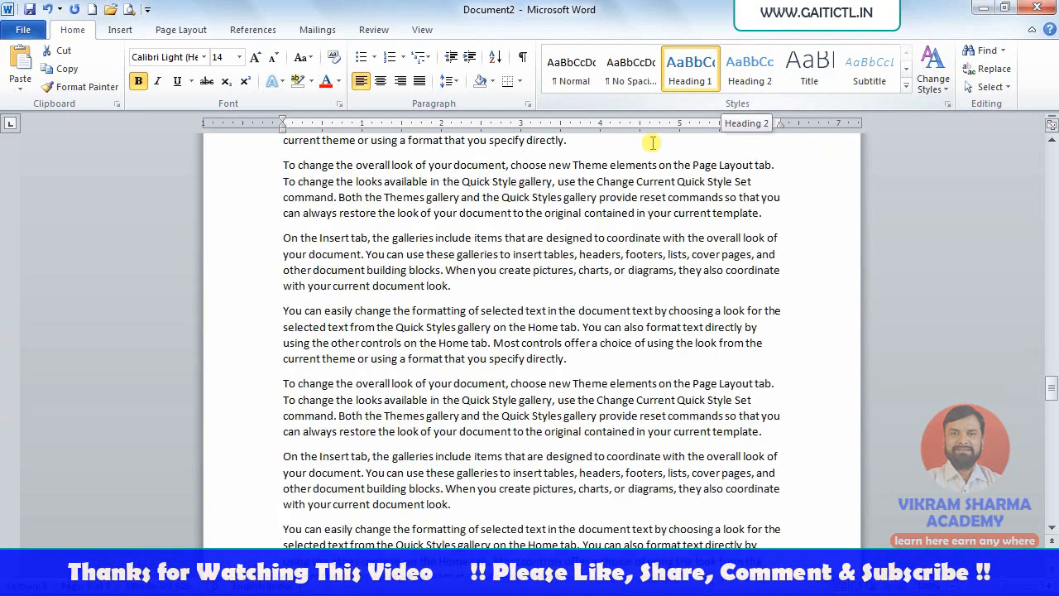
scroll(378, 441, "down", 5)
scroll(397, 438, "down", 10)
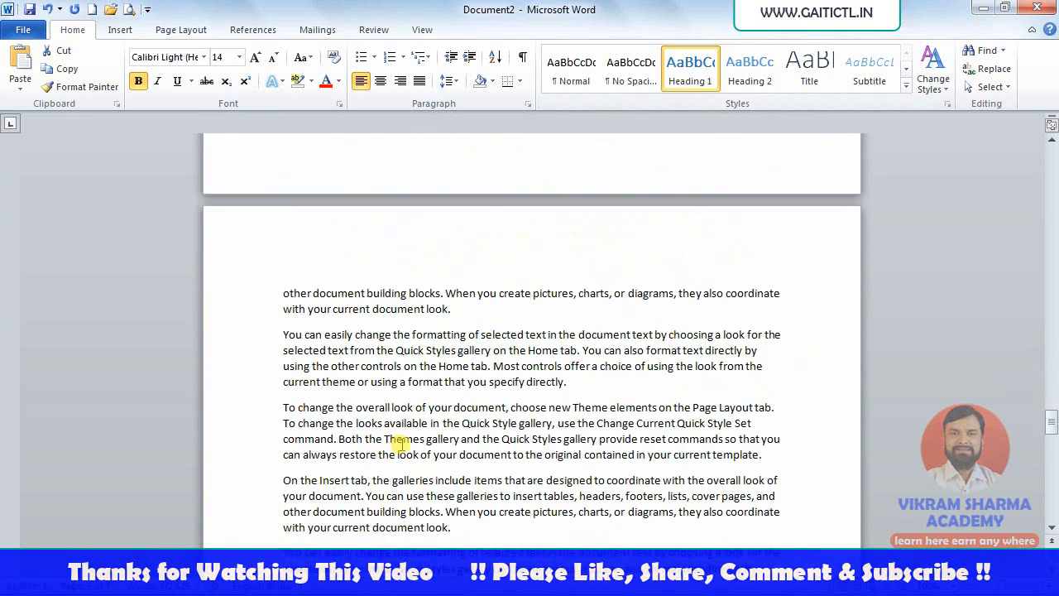
scroll(463, 398, "up", 8)
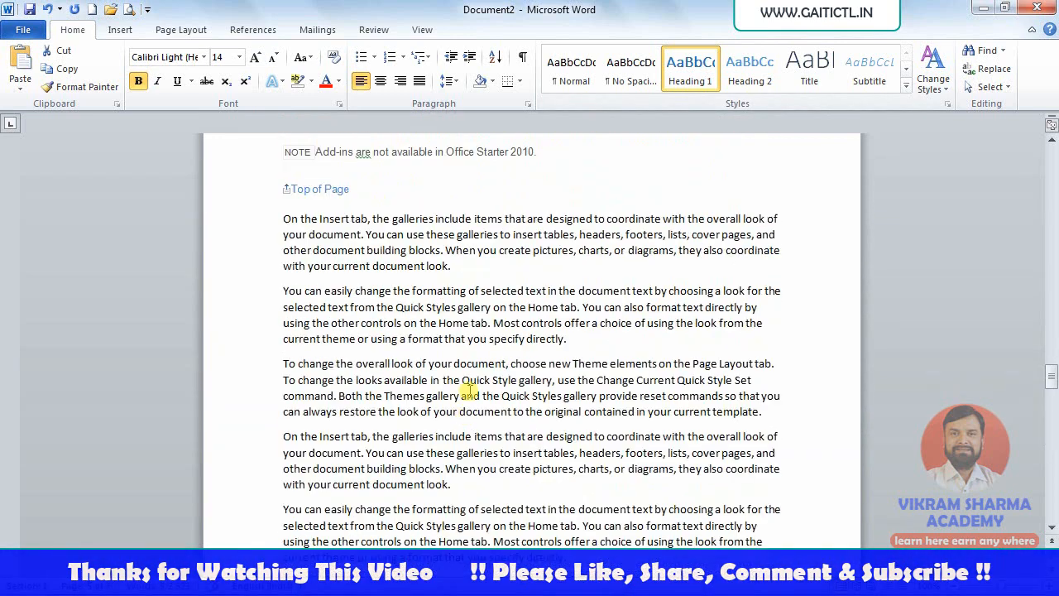
left_click(237, 239)
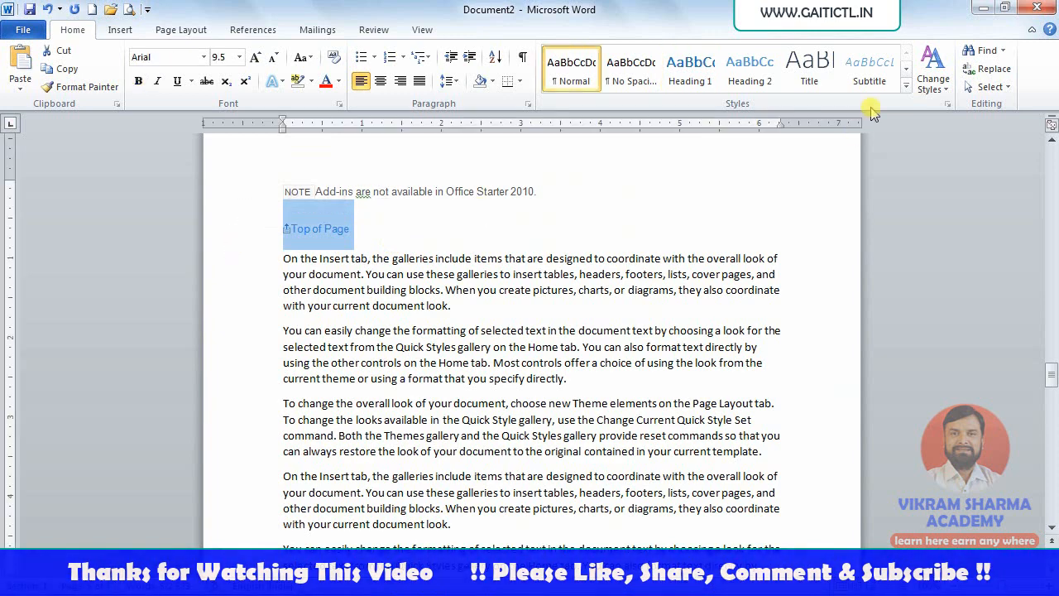
left_click(706, 89)
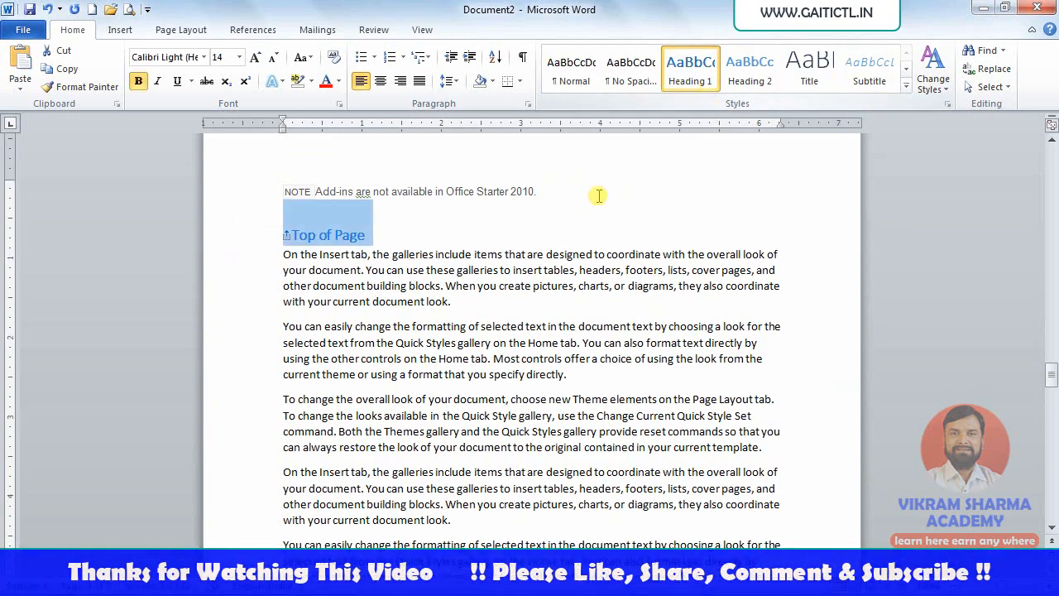
left_click(526, 264)
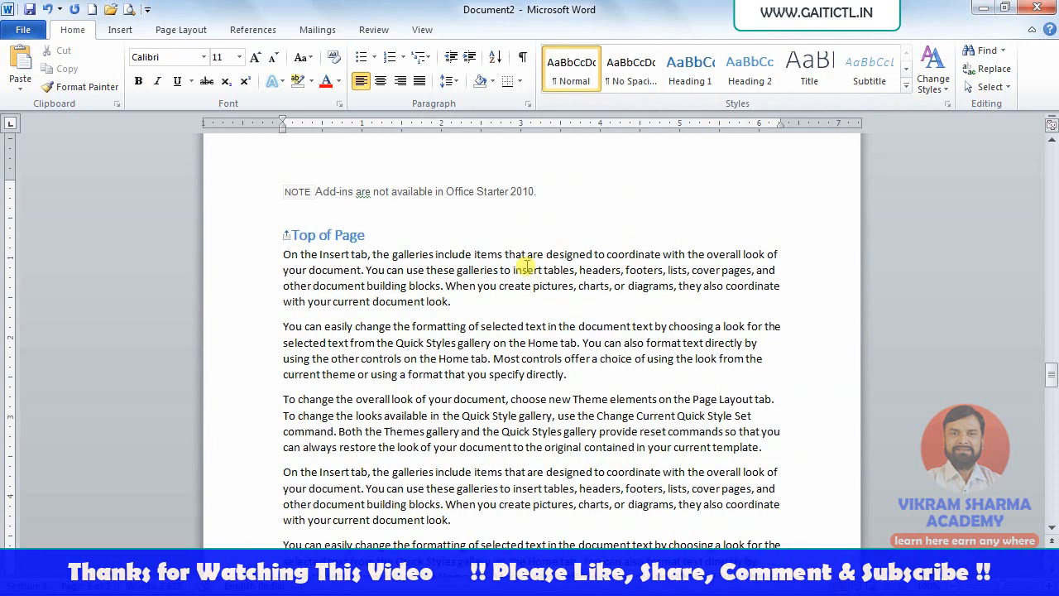
Return the cursor to the very start of the document, and briefly show the computer keyboard picture before going back to Word
key("ctrl+Home")
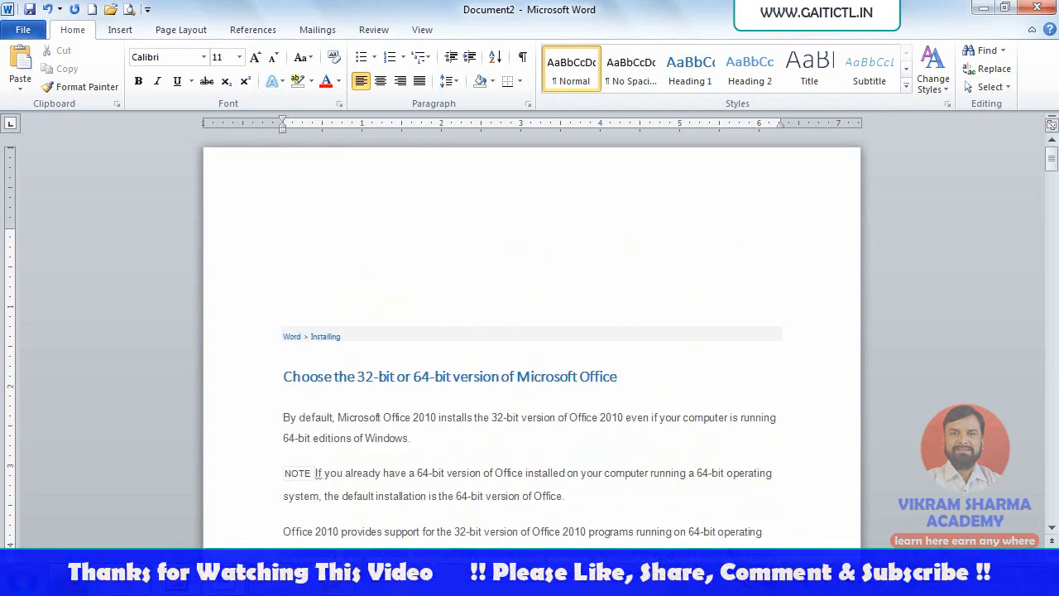
left_click(258, 585)
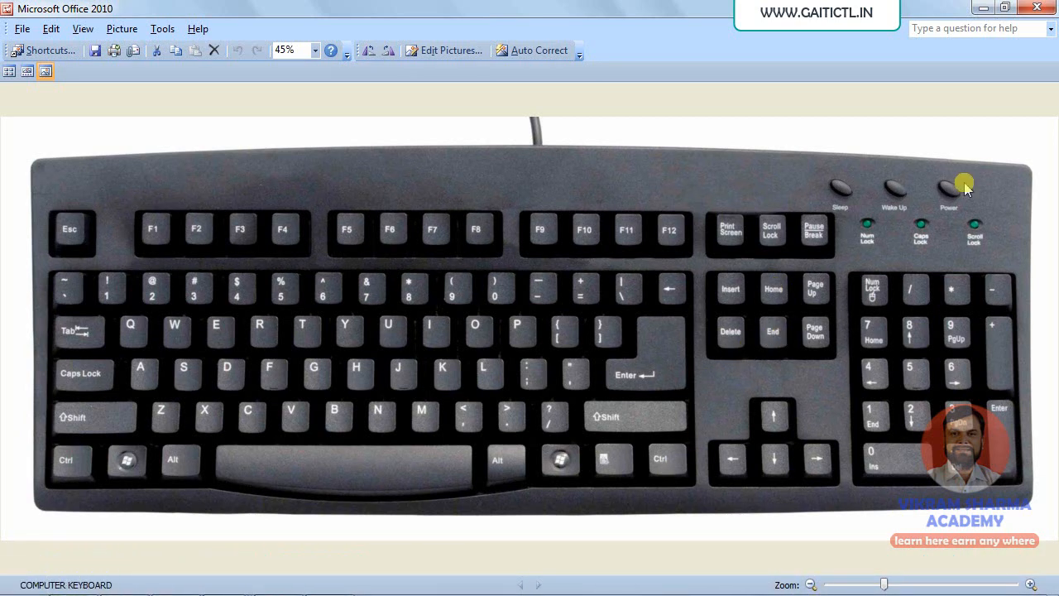
left_click(984, 9)
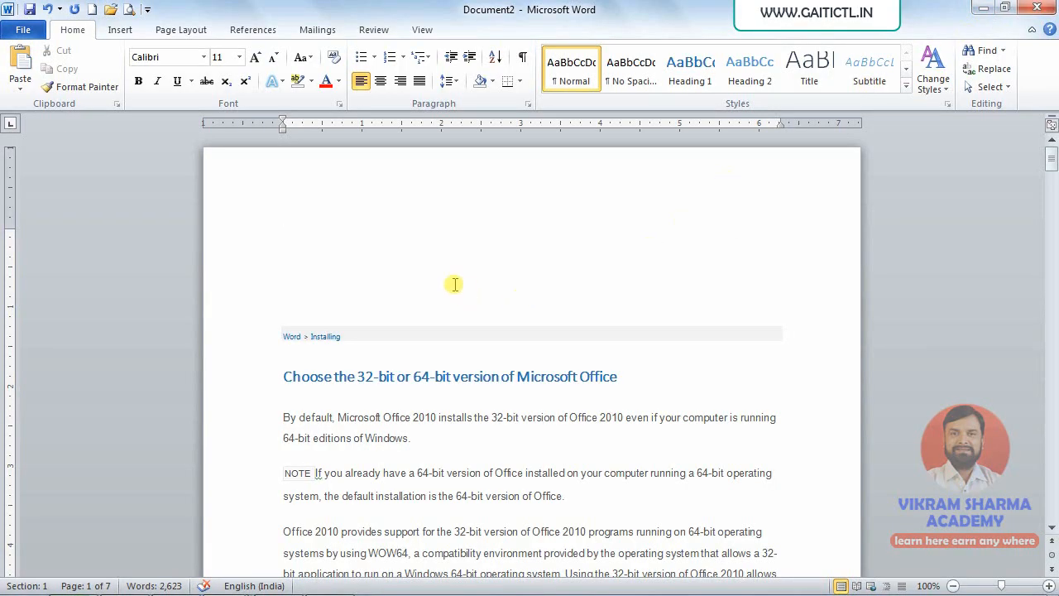
Insert a hyperlinked cross-reference to the heading text "Choose the 32-bit or 64-bit version of Microsoft Office" on the first line
left_click(118, 28)
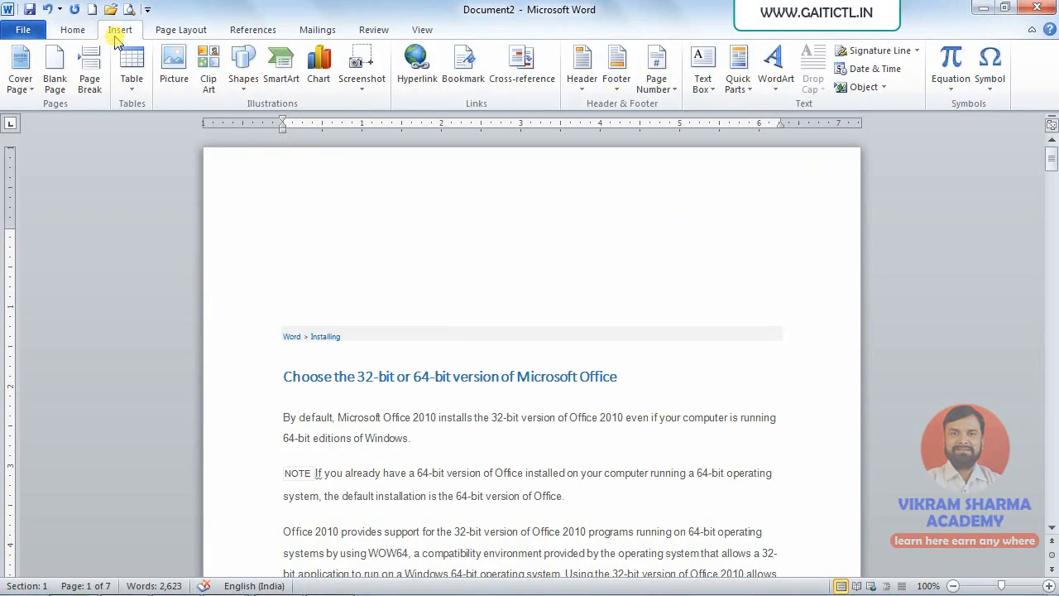
left_click(514, 73)
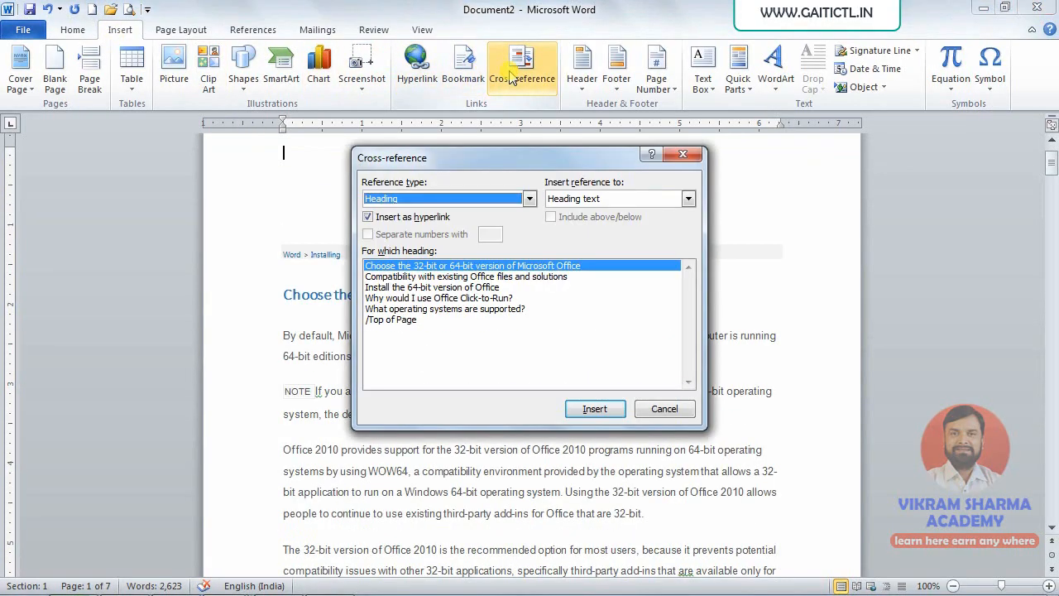
left_click(411, 270)
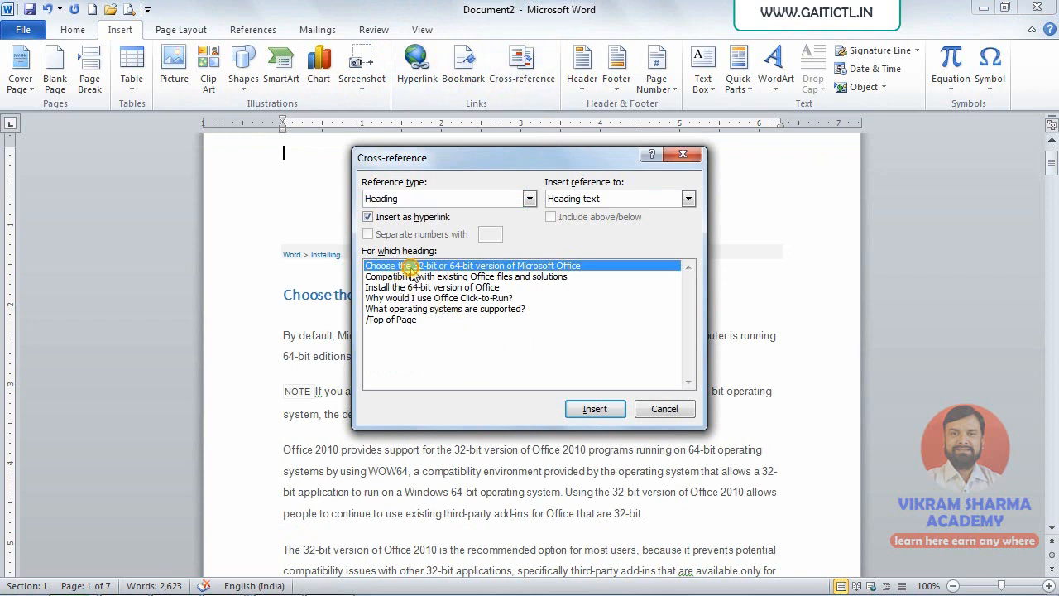
left_click(594, 409)
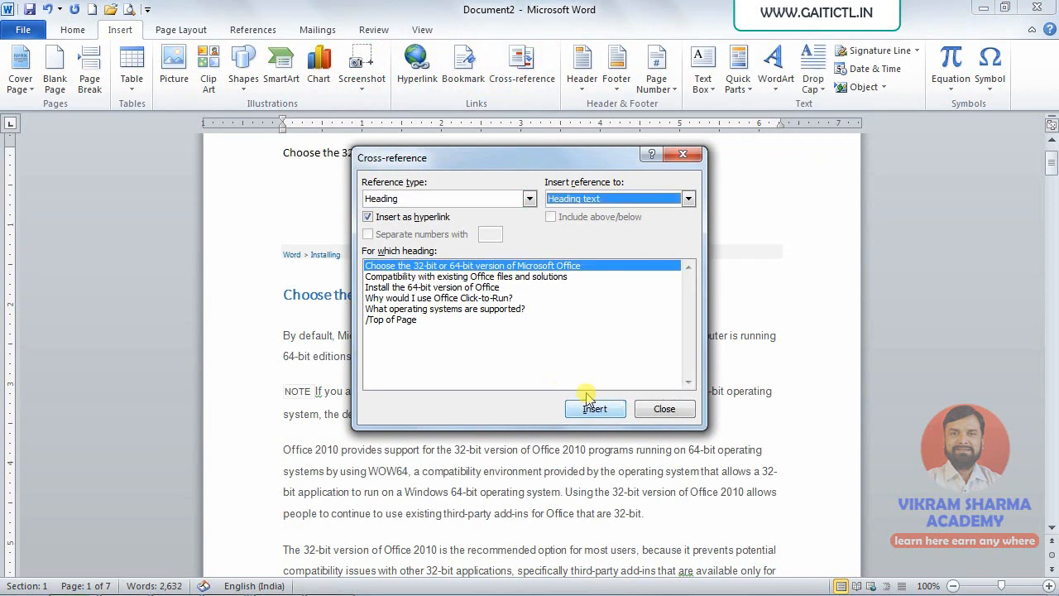
On a new line below the first cross-reference, insert one to the heading text "Compatibility with existing Office files and solutions"
left_click_drag(609, 168, 620, 267)
left_click(602, 155)
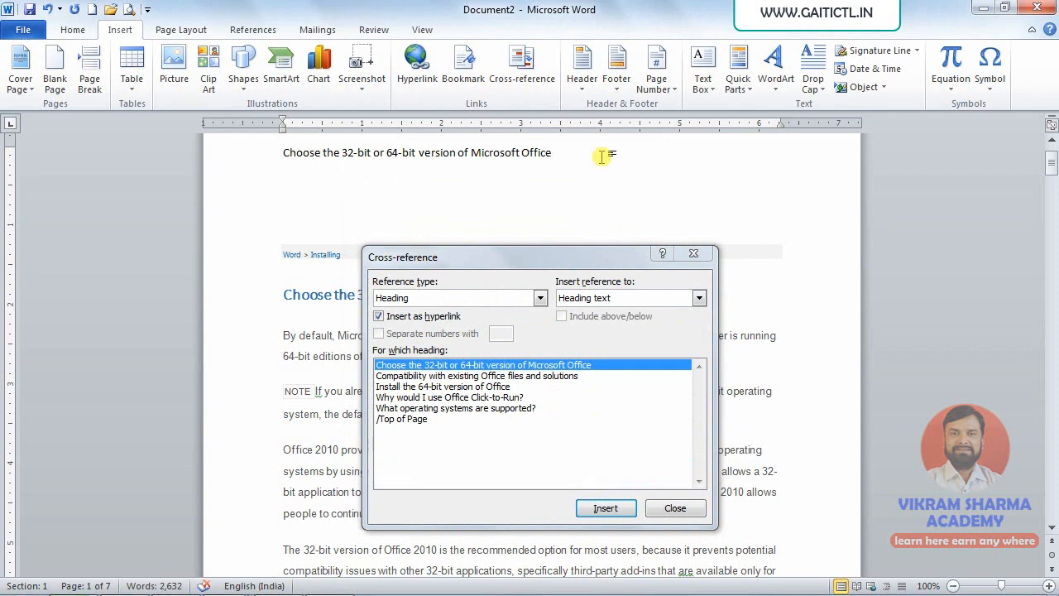
key("Return")
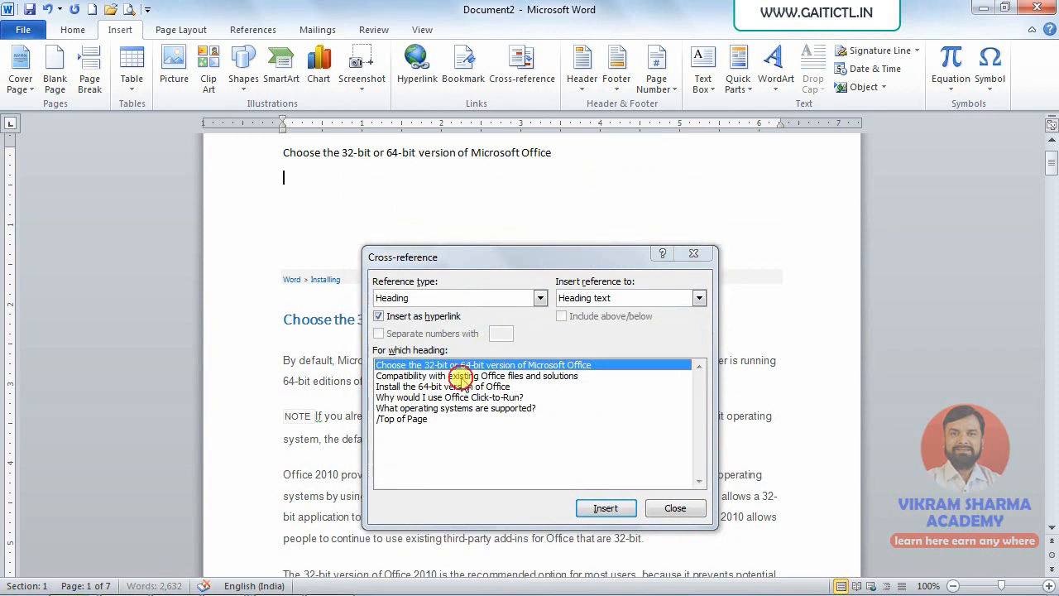
left_click(465, 376)
left_click(606, 506)
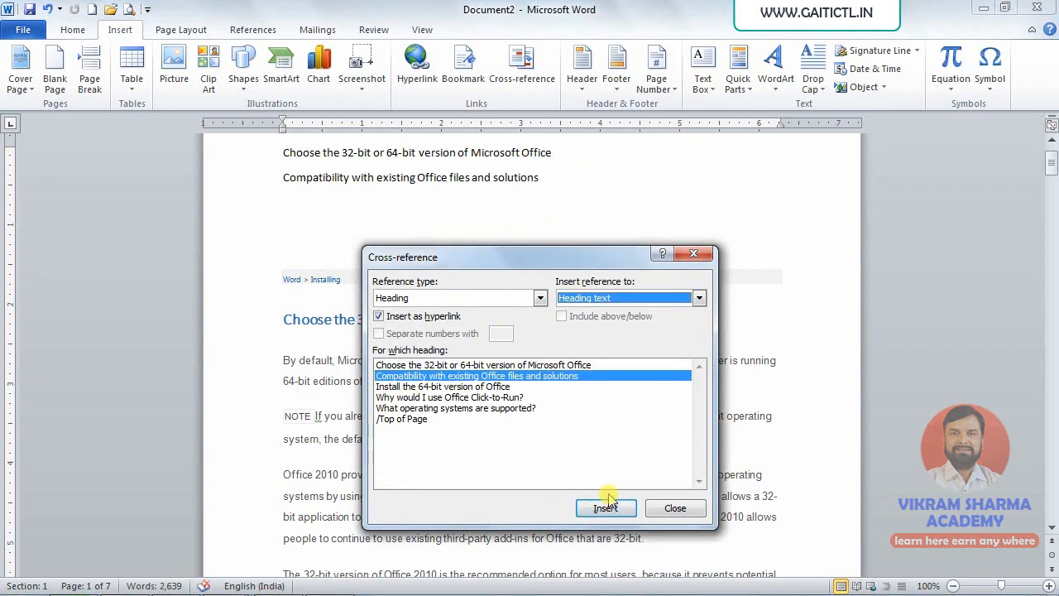
Append page-number and heading-number cross-references to the heading "Compatibility with existing Office files and solutions" at the end of its line
left_click(615, 299)
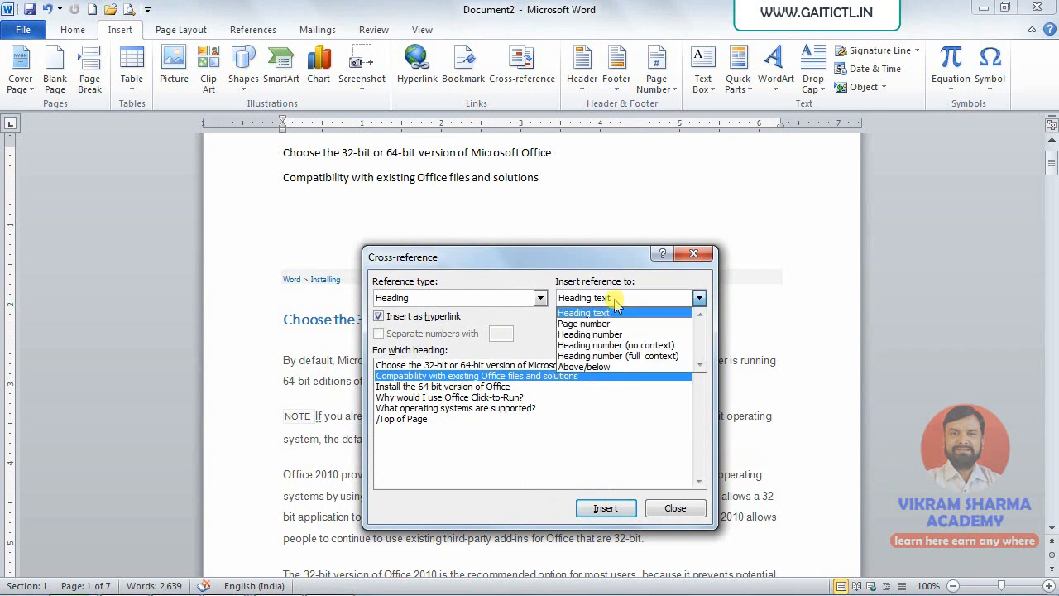
left_click(615, 301)
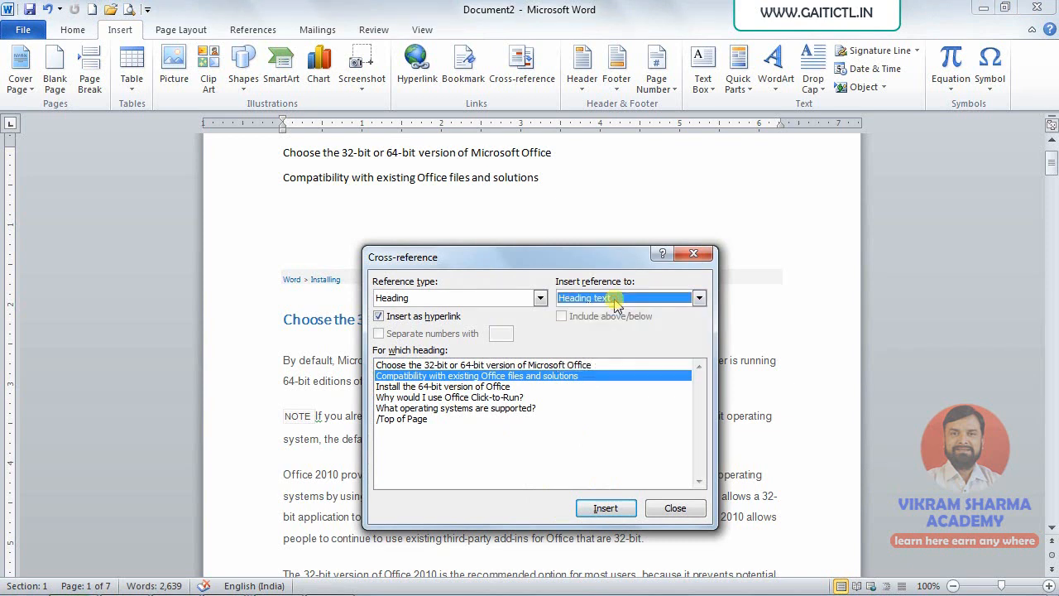
left_click(589, 186)
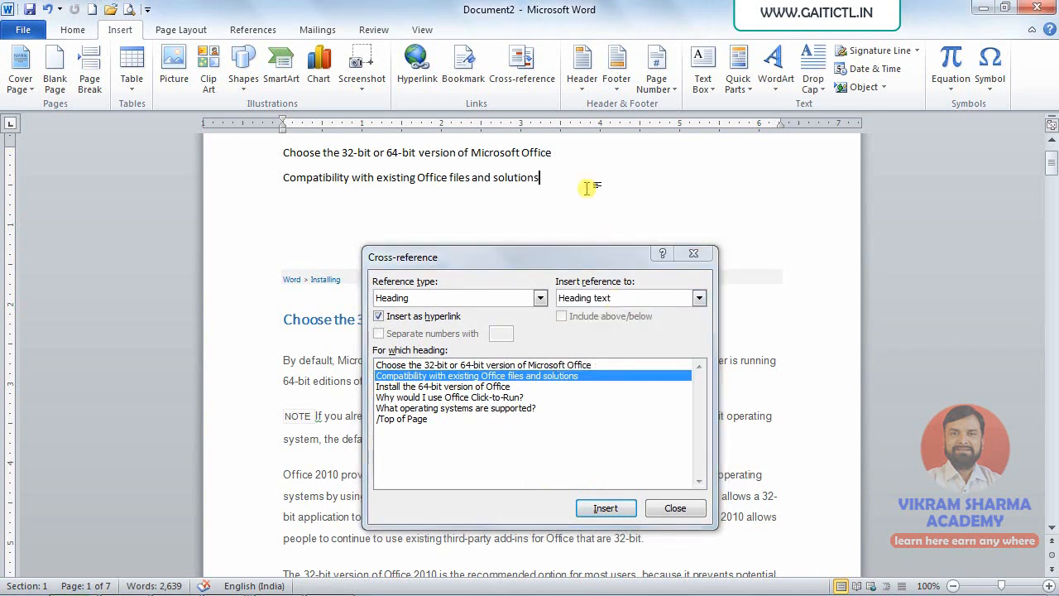
left_click(595, 504)
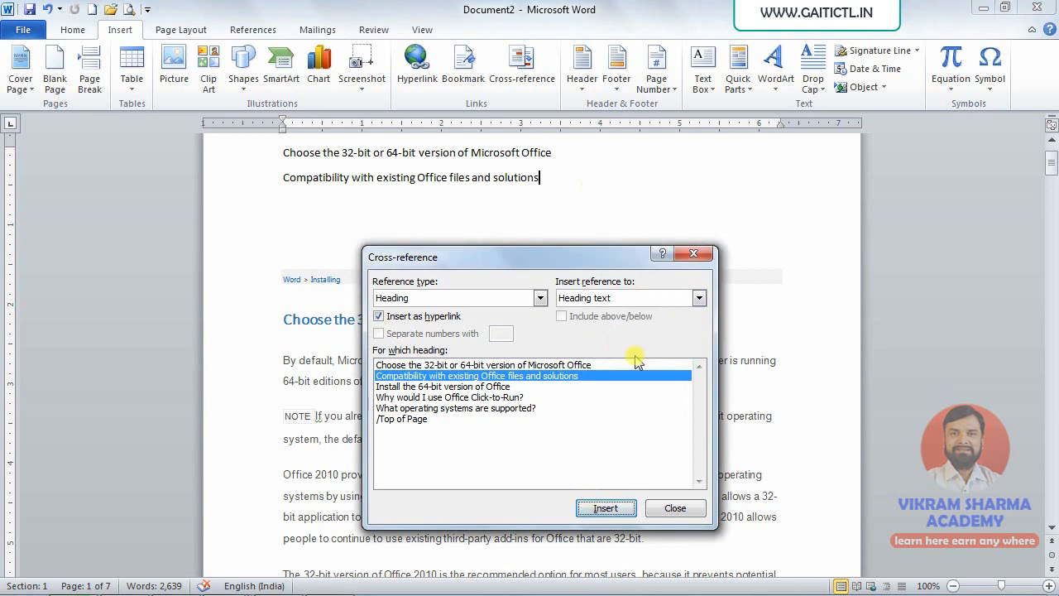
left_click(635, 298)
left_click(620, 322)
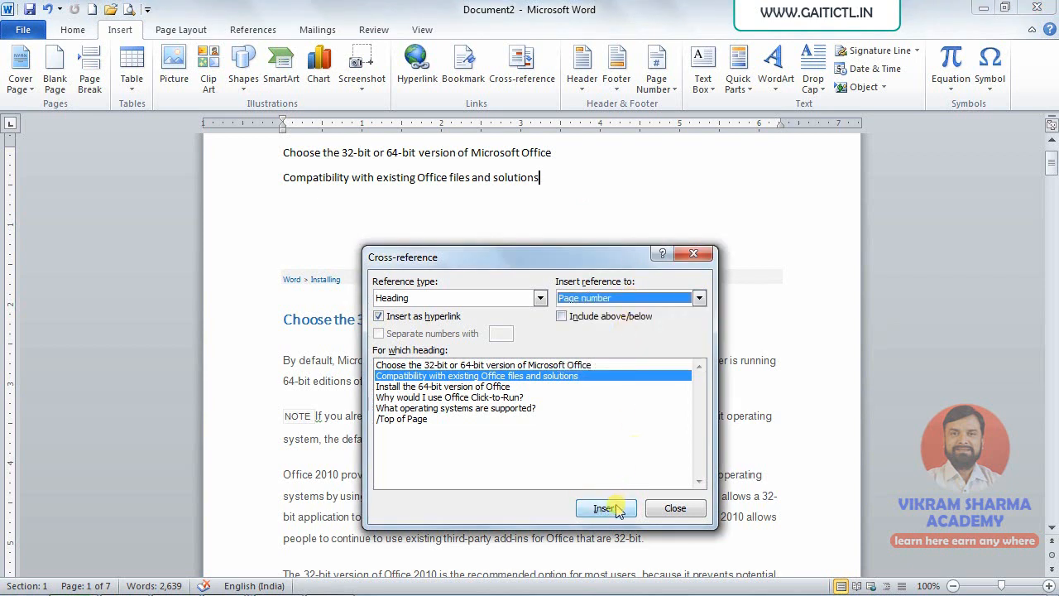
left_click(648, 301)
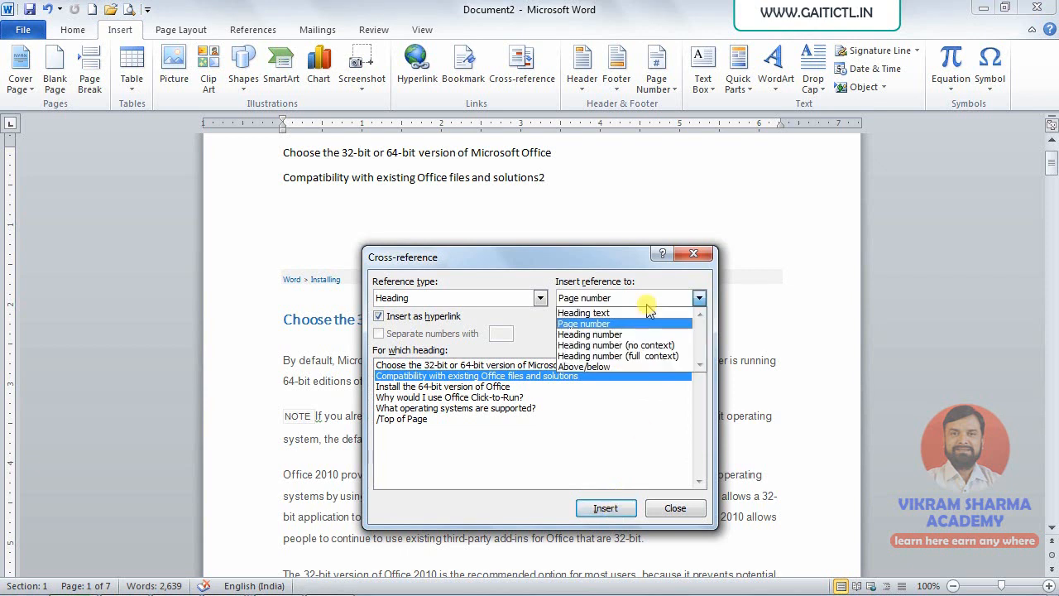
left_click(634, 335)
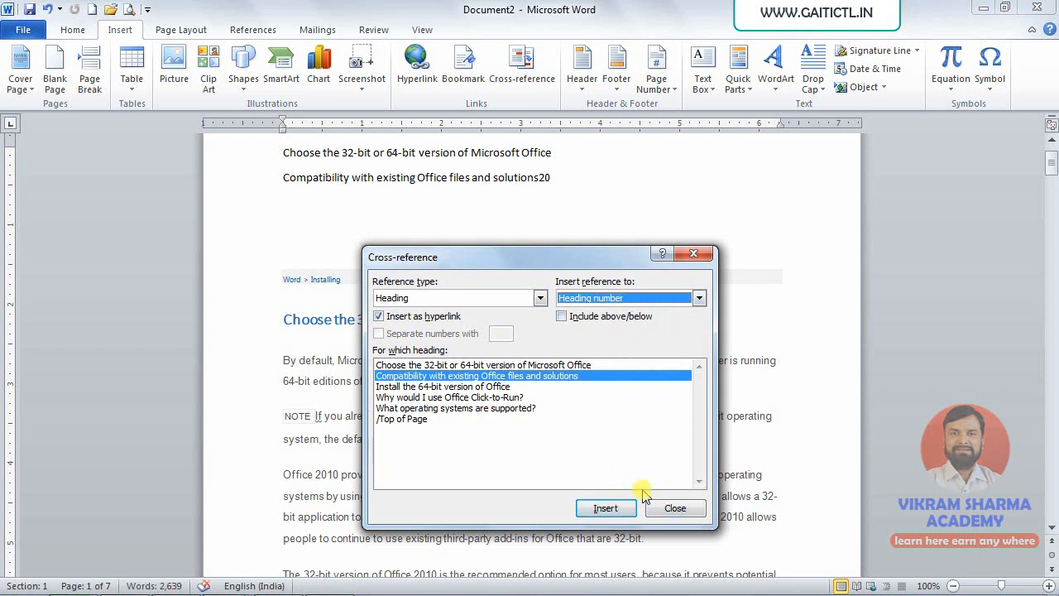
On a new third line, insert heading-number and heading-text cross-references to the heading "Install the 64-bit version of Office"
left_click(558, 178)
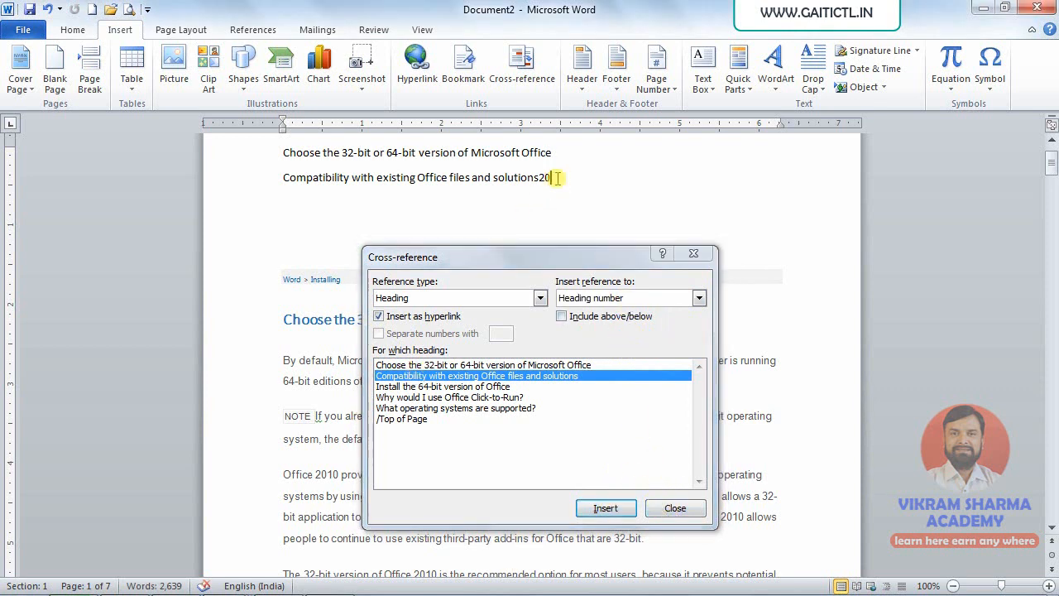
key("Return")
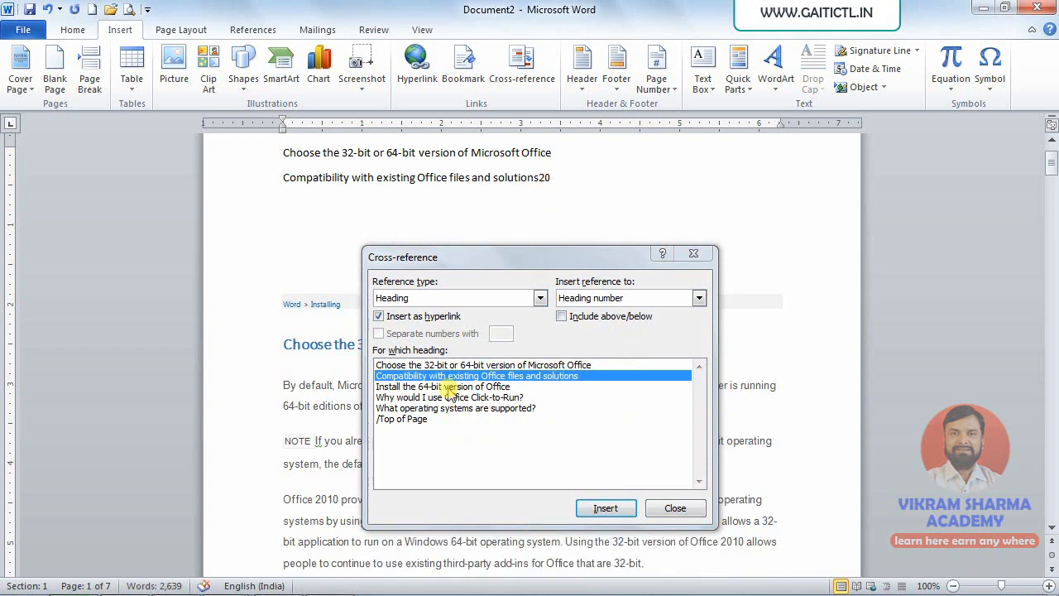
left_click(451, 386)
left_click(593, 510)
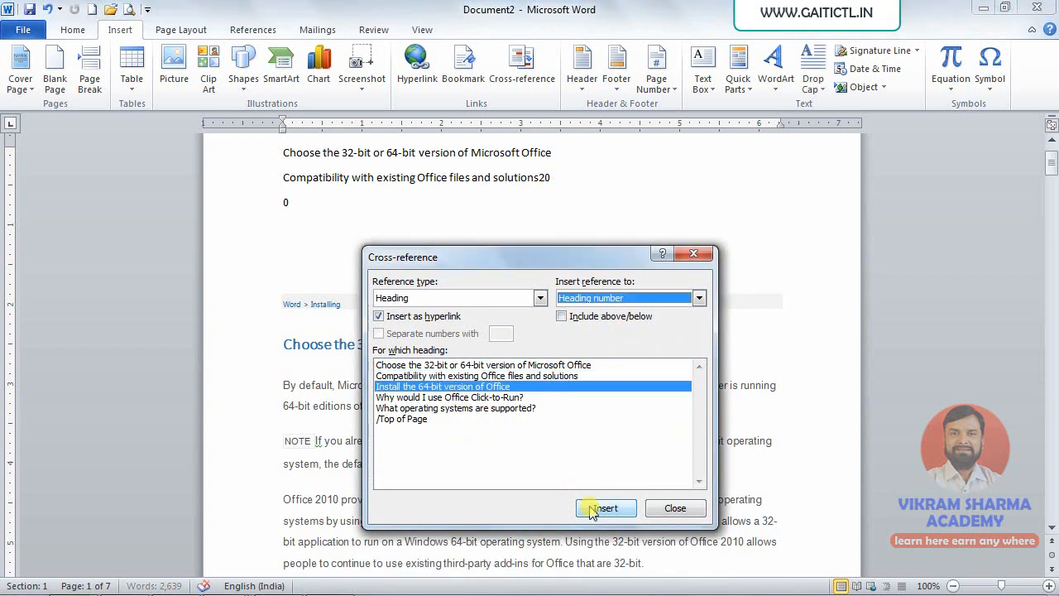
left_click(638, 304)
left_click(595, 311)
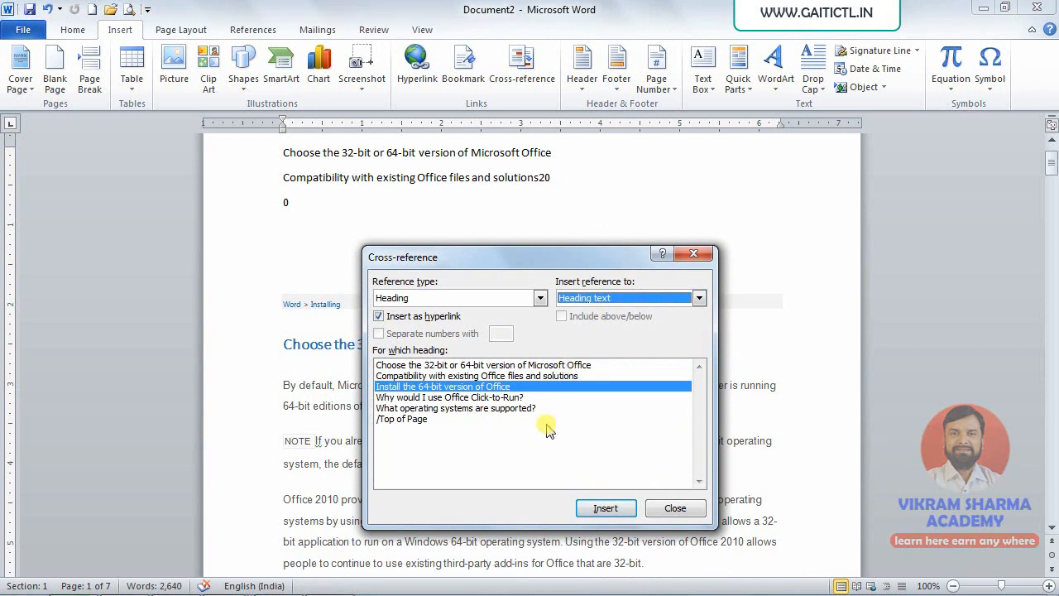
left_click(595, 509)
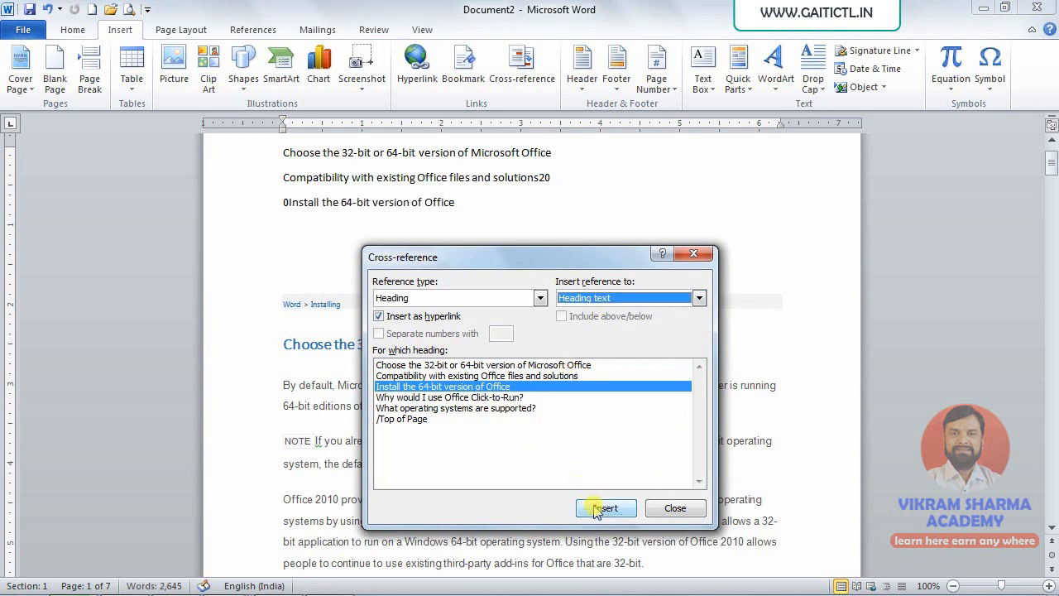
left_click(674, 506)
Follow each of the three heading-text cross-references to its heading, returning to the list after each one
left_click(500, 152)
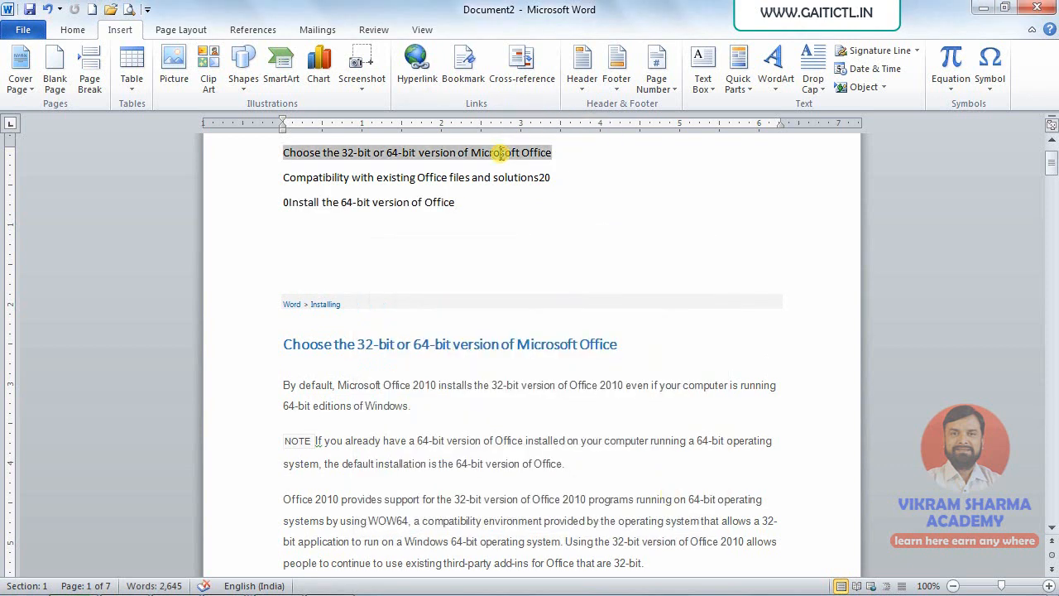
left_click(584, 212)
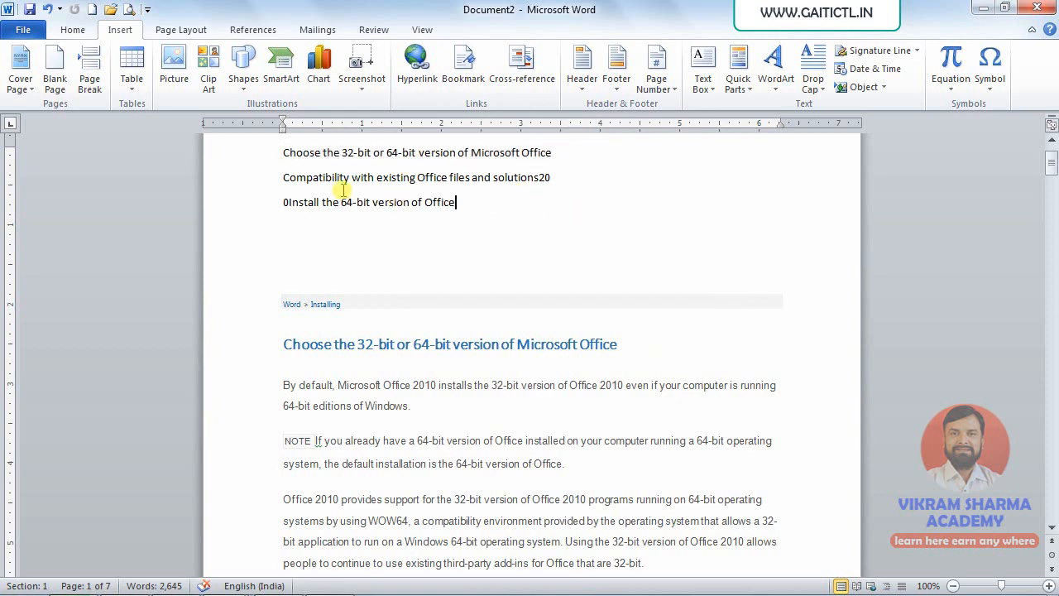
left_click(376, 155, "ctrl")
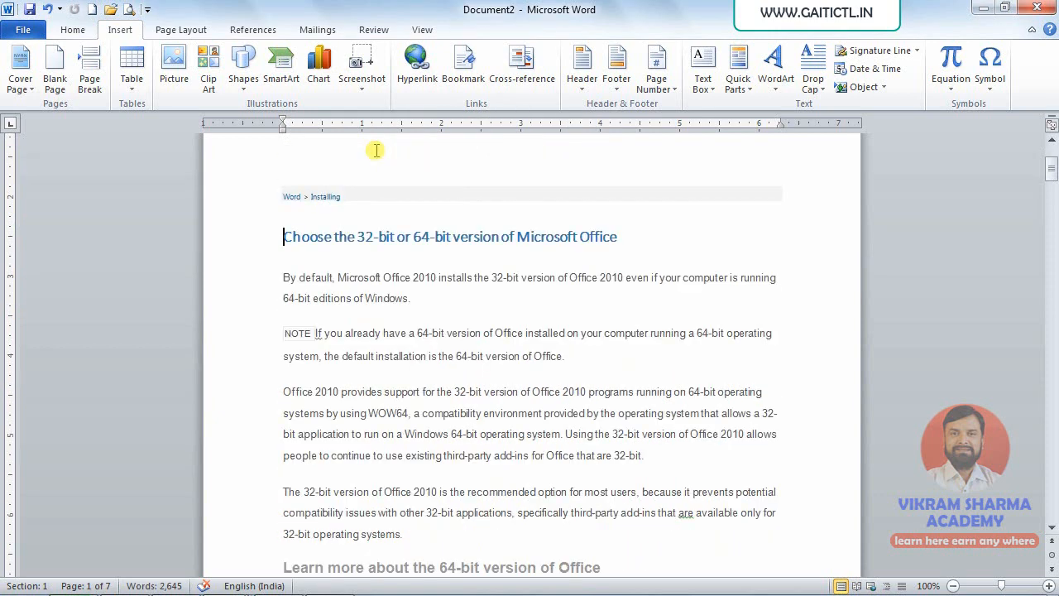
key("alt+Left")
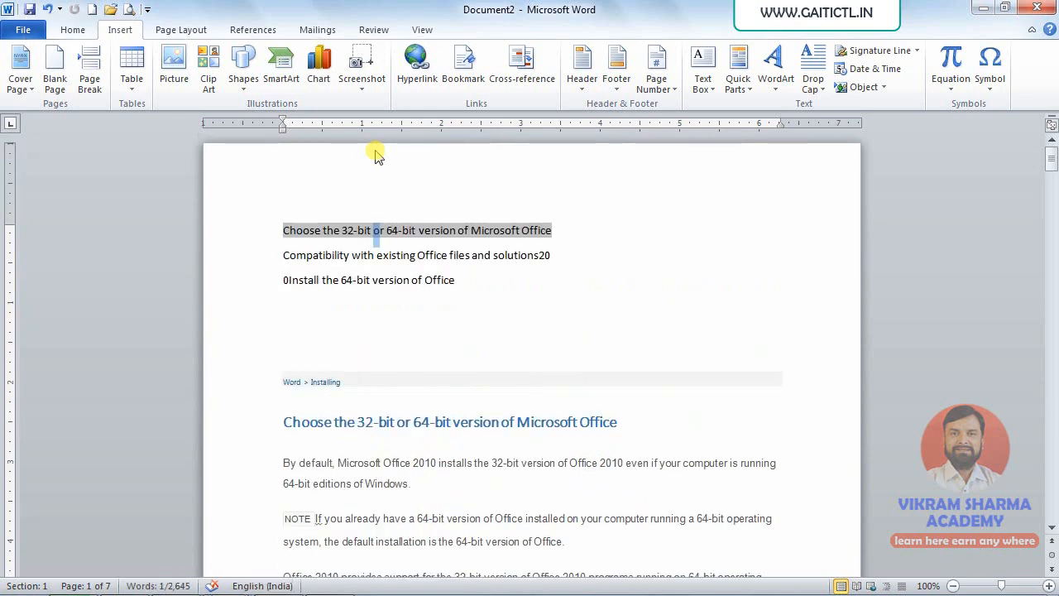
left_click(473, 261, "ctrl")
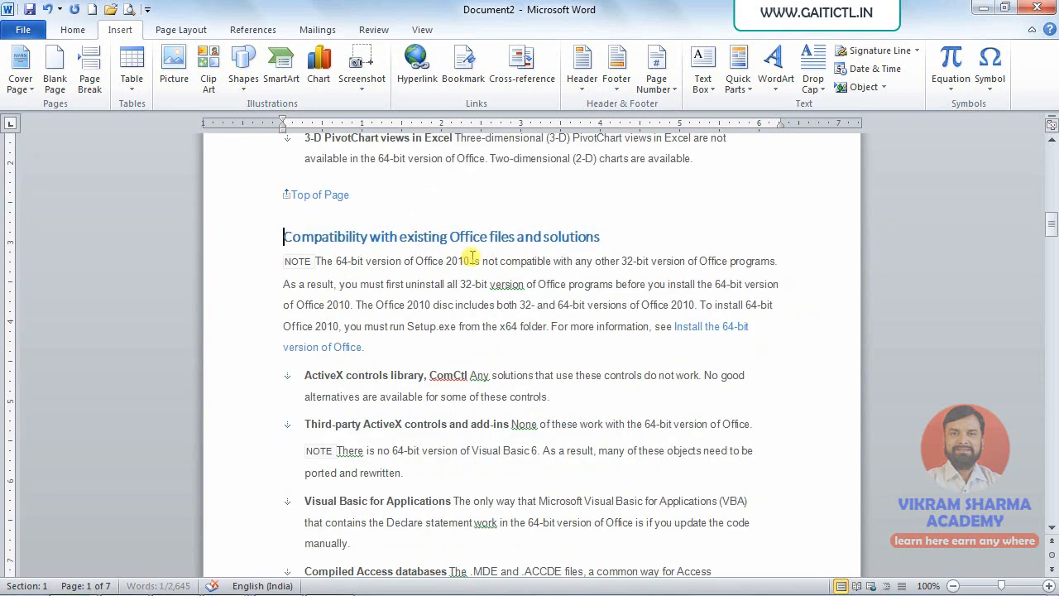
key("alt+Left")
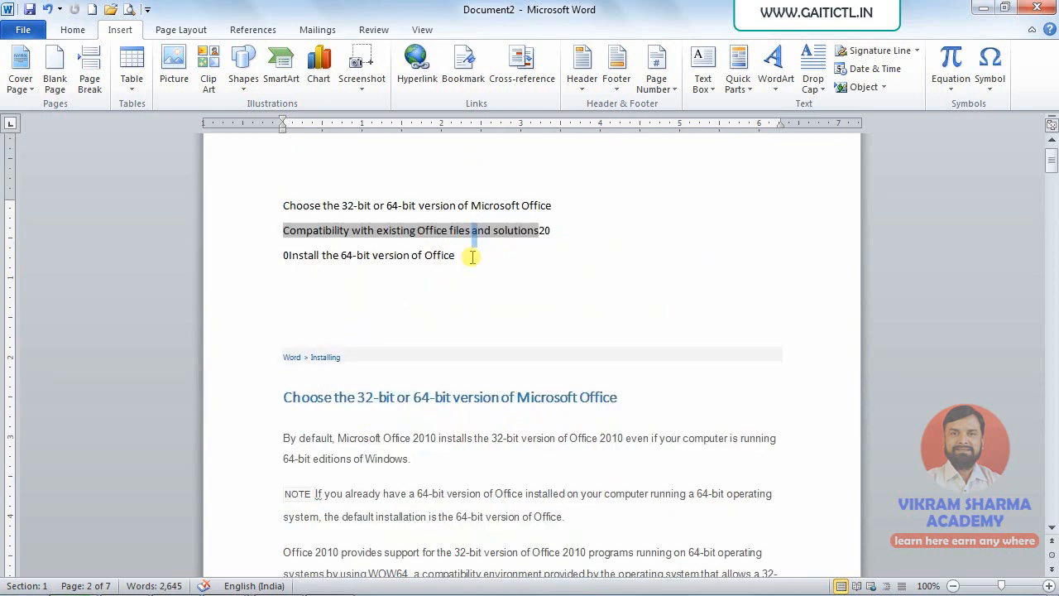
left_click(416, 257, "ctrl")
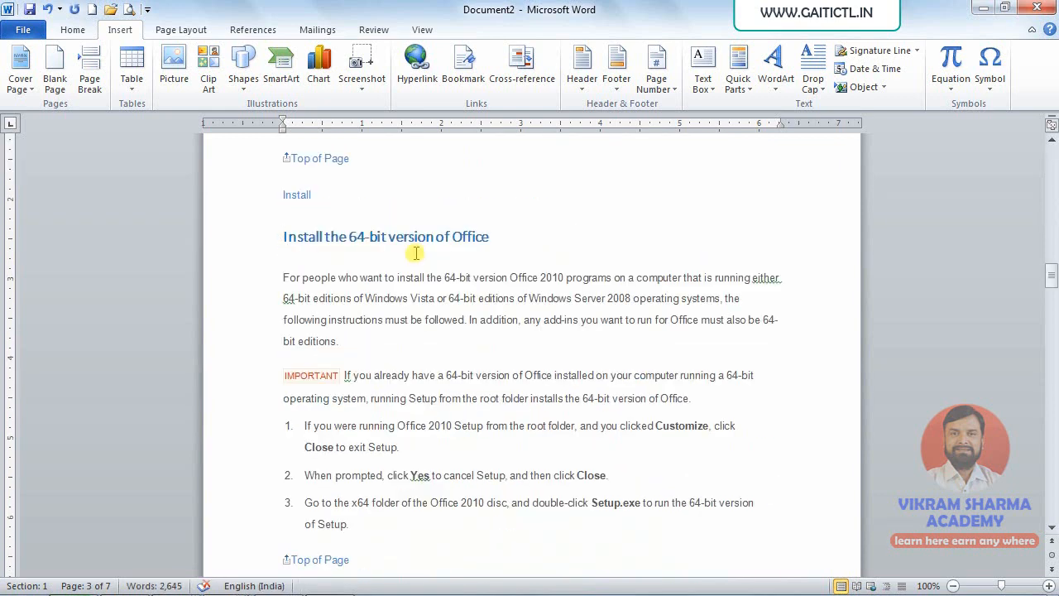
key("alt+Left")
On a new line below the third entry, insert a hyperlinked heading-text cross-reference to "Top of Page"
left_click(413, 259)
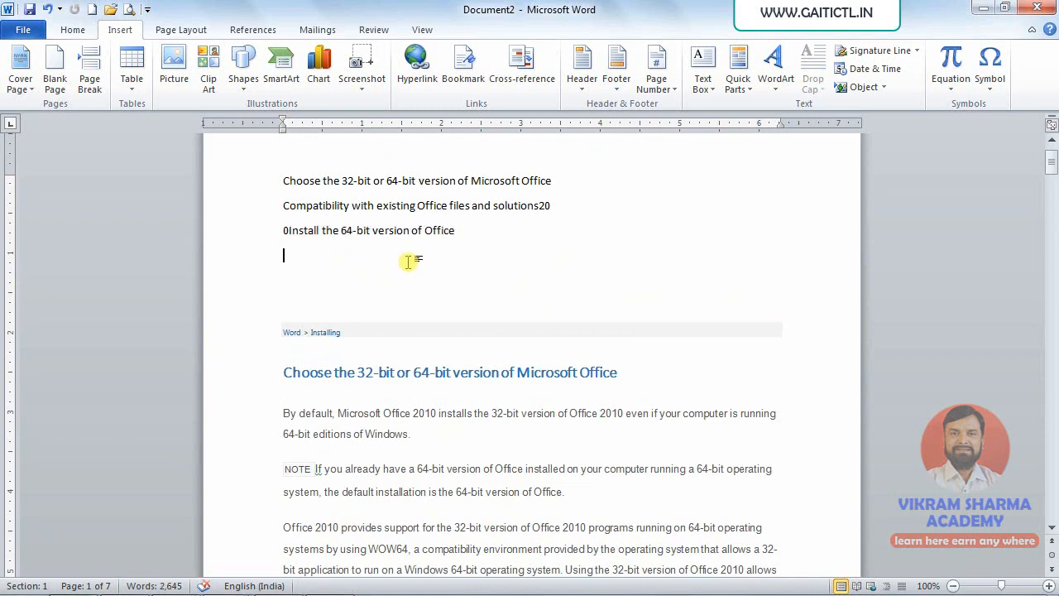
left_click(519, 82)
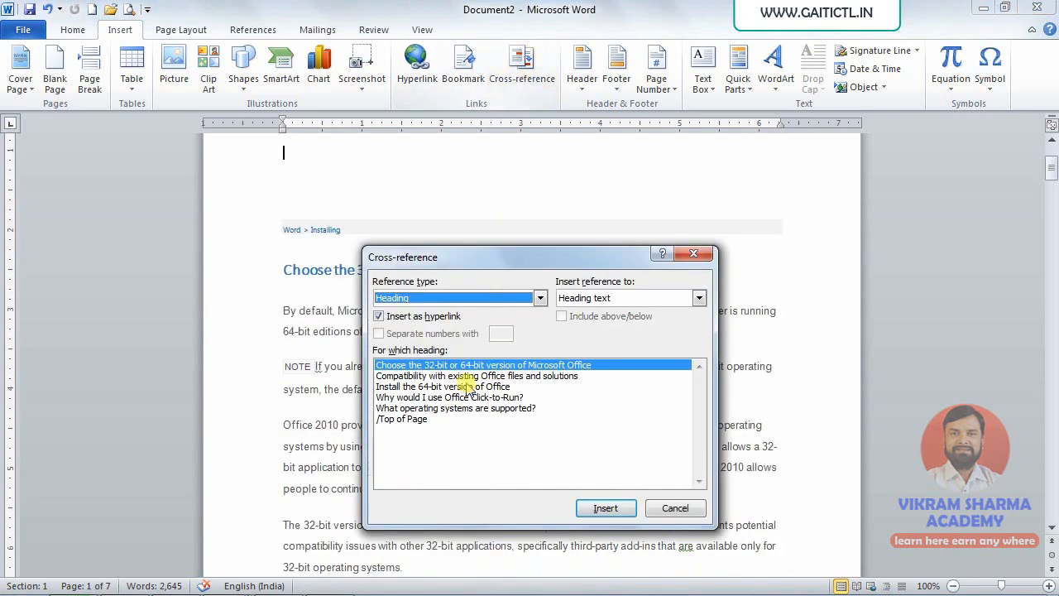
left_click(424, 418)
left_click(605, 508)
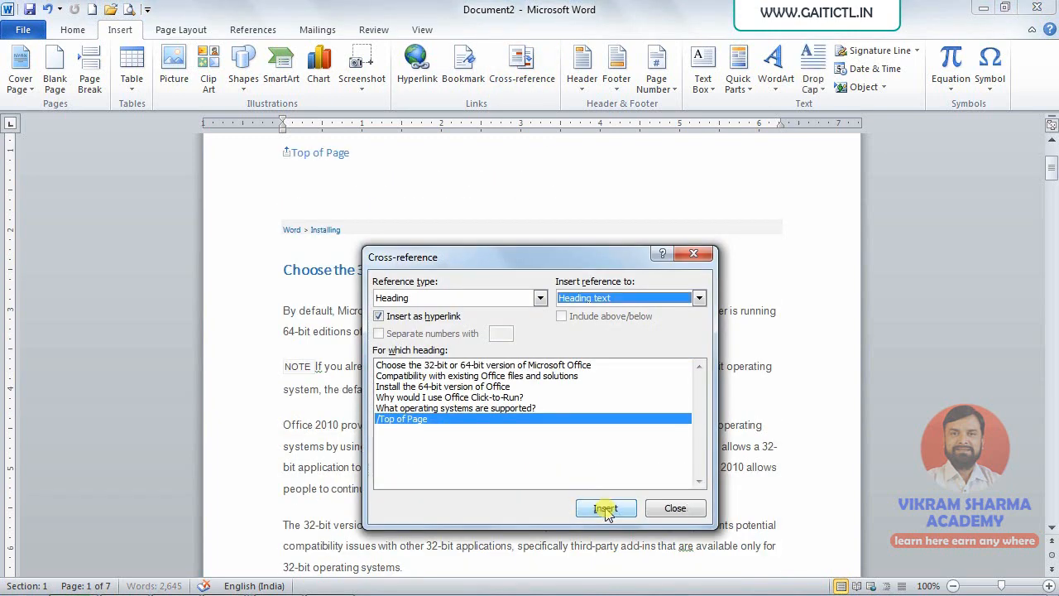
left_click(675, 508)
Follow the "Top of Page" cross-reference to its heading, return to the list, and place the cursor on the blank line below
scroll(622, 435, "up", 3)
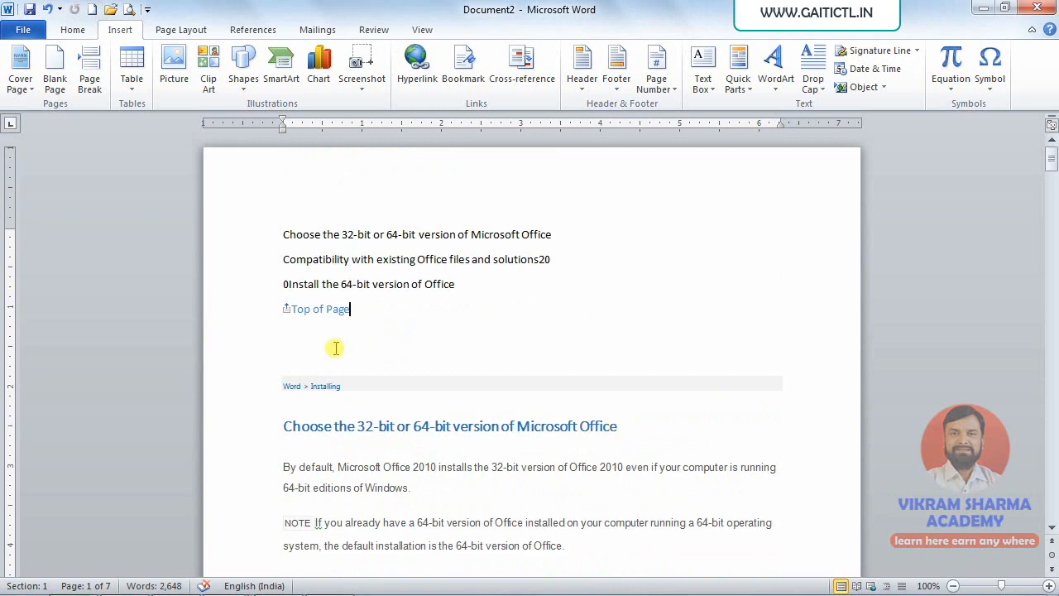
left_click(319, 307, "ctrl")
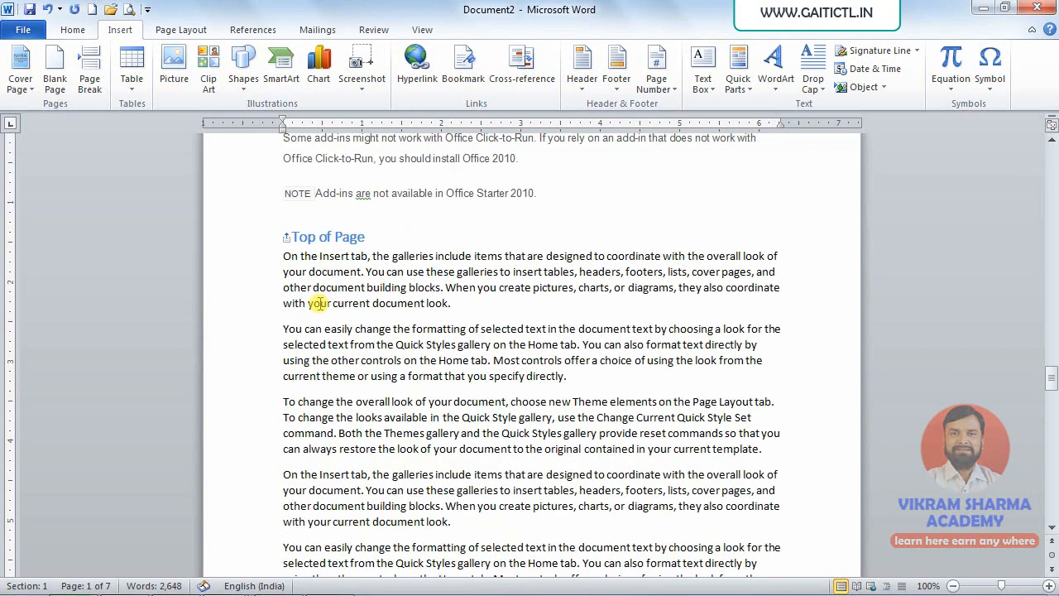
key("alt+Left")
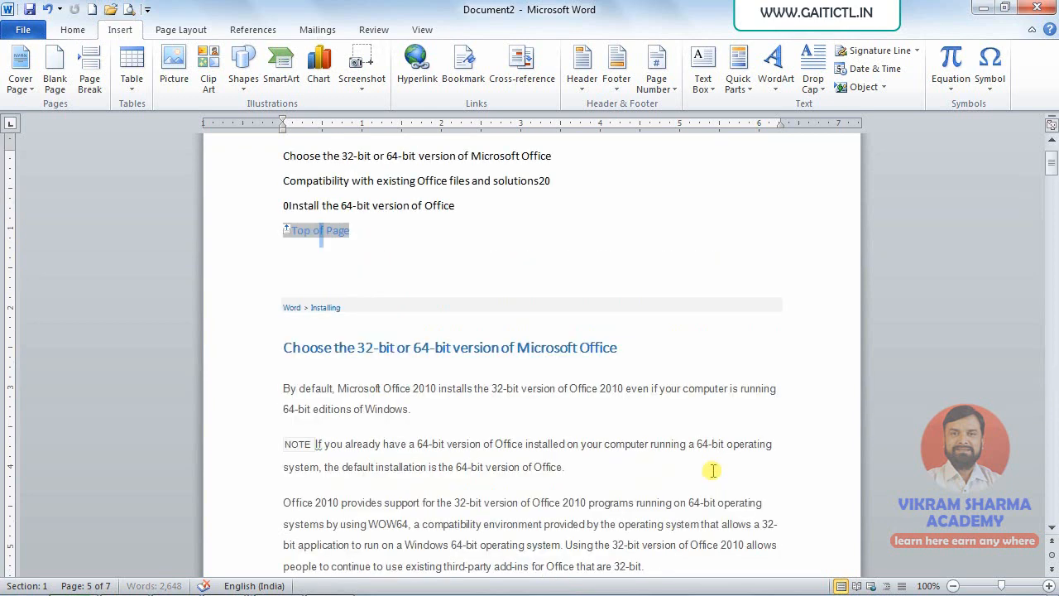
left_click(306, 267)
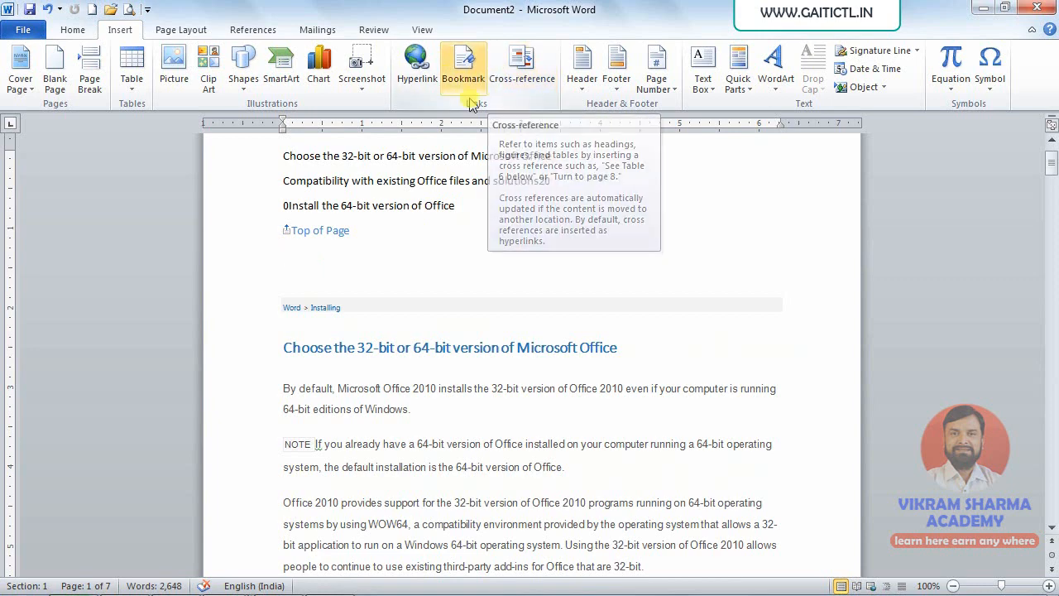
Delete the "Top of Page" text just above the "Compatibility with existing Office files and solutions" heading on page 2
scroll(443, 357, "down", 9)
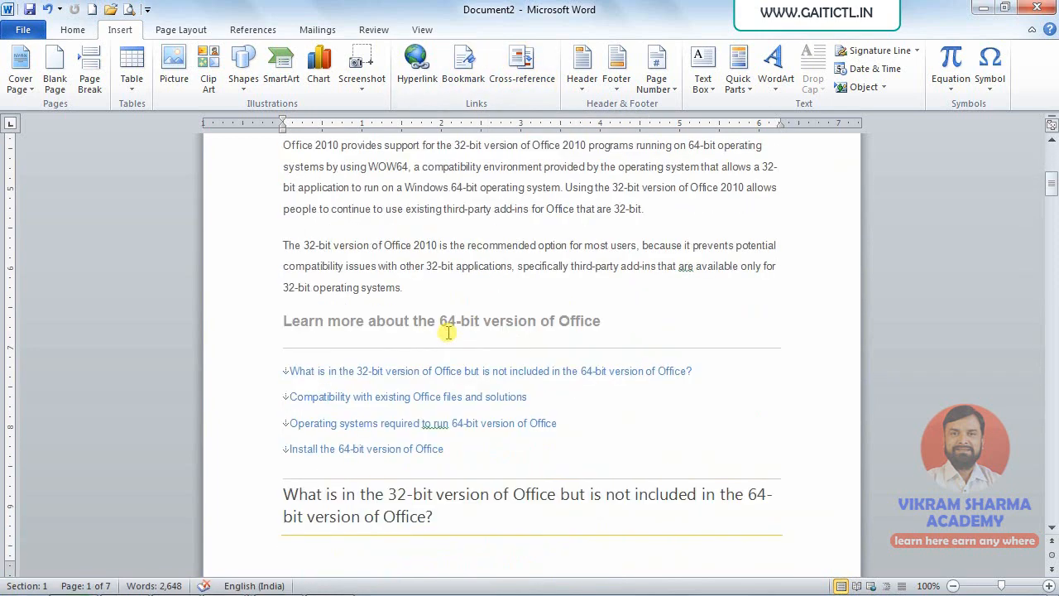
scroll(444, 331, "down", 15)
left_click(399, 406)
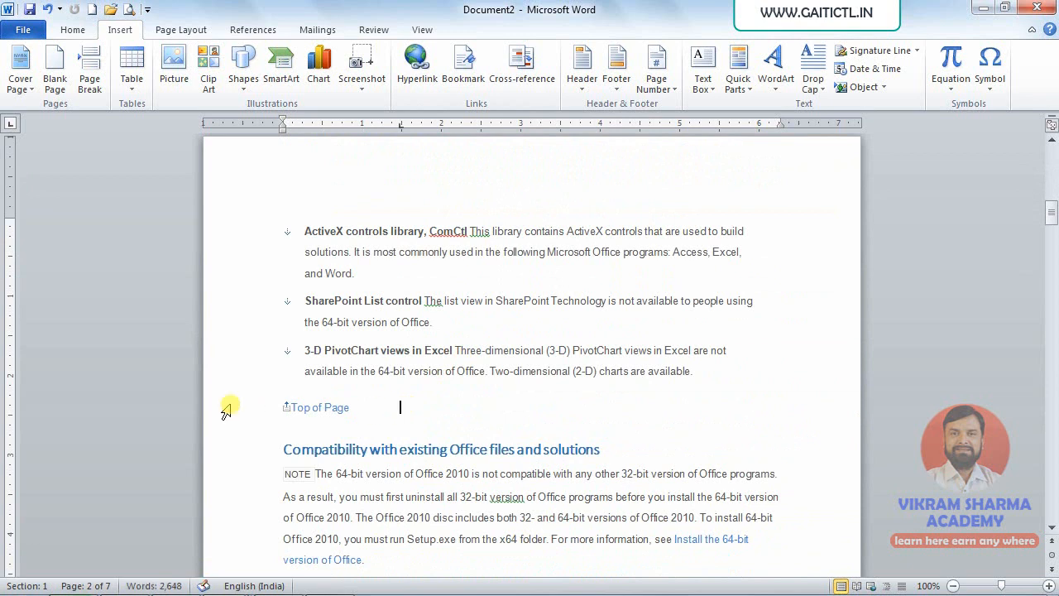
key("shift+Home")
key("Delete")
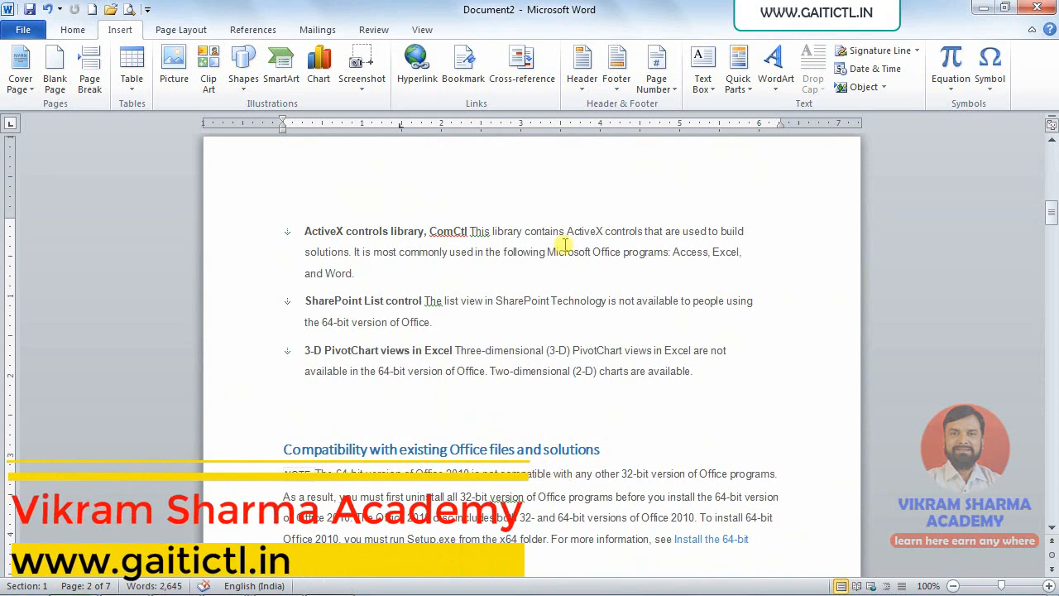
Insert a table with four columns and three rows on the emptied line above the "Compatibility with existing Office files and solutions" heading
left_click(130, 79)
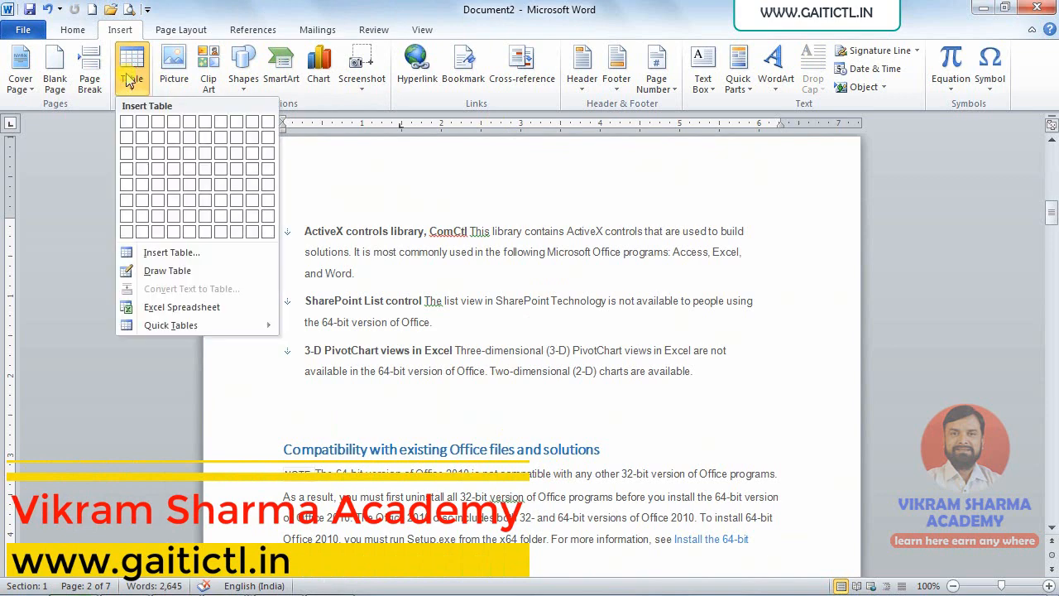
left_click(174, 157)
scroll(407, 360, "down", 3)
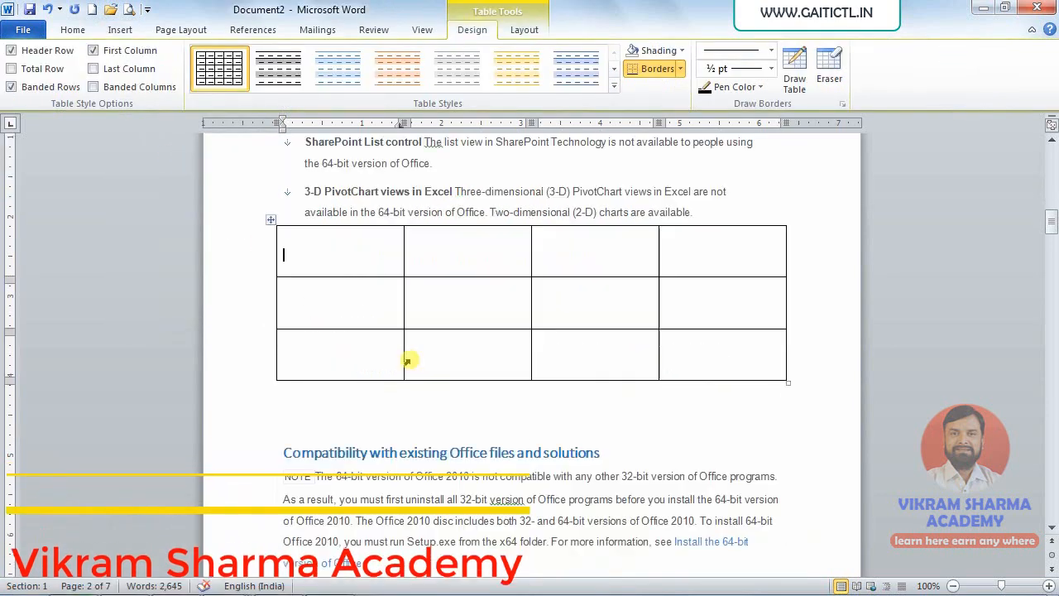
Insert a table with eight columns and five rows on a new line below the Messaging Application Programming Interface (MAPI) calls paragraph
scroll(407, 359, "down", 20)
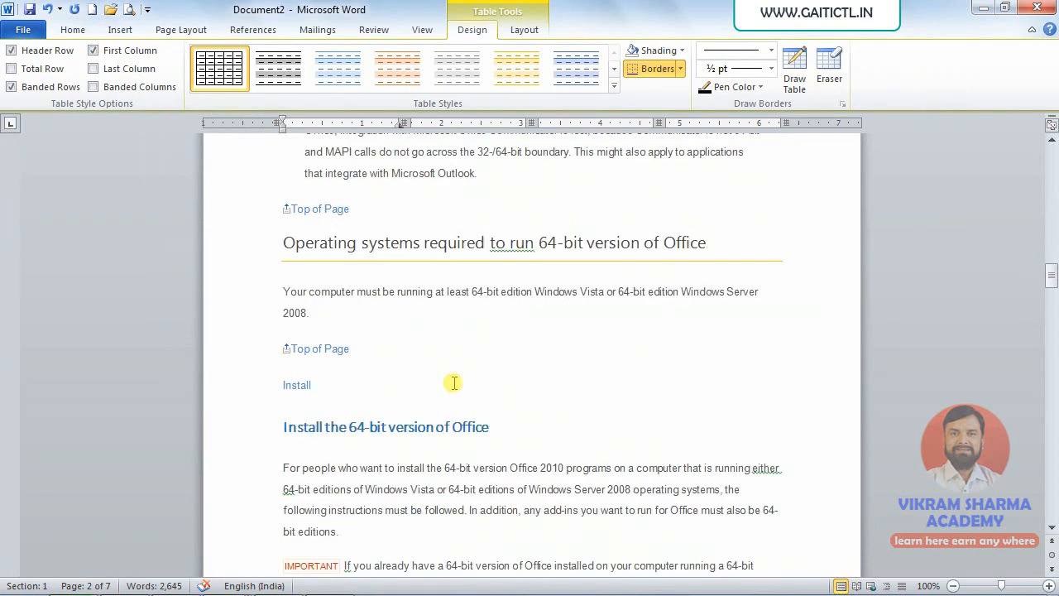
left_click(499, 191)
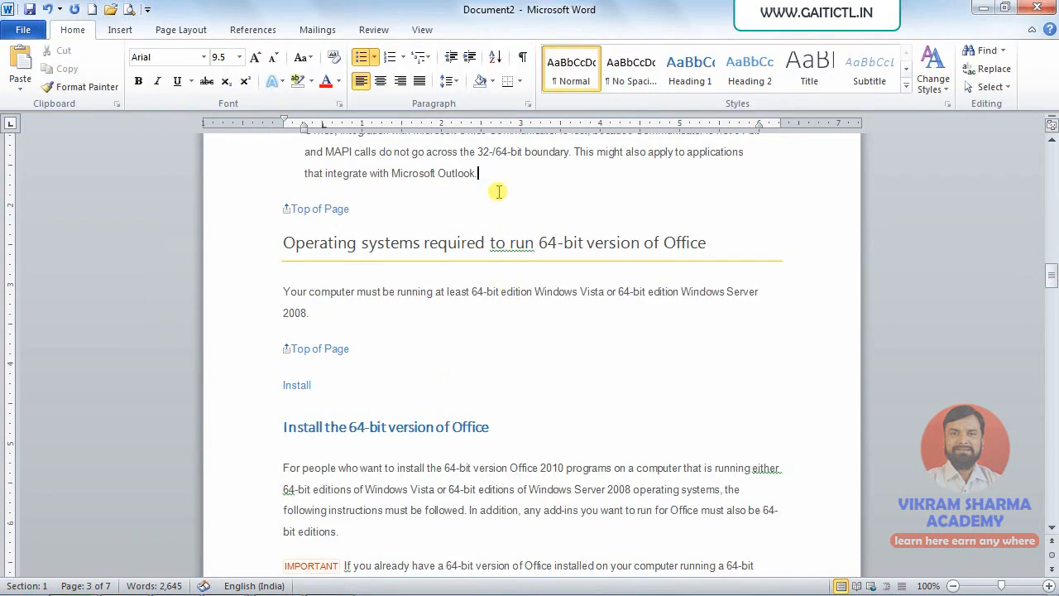
key("Return")
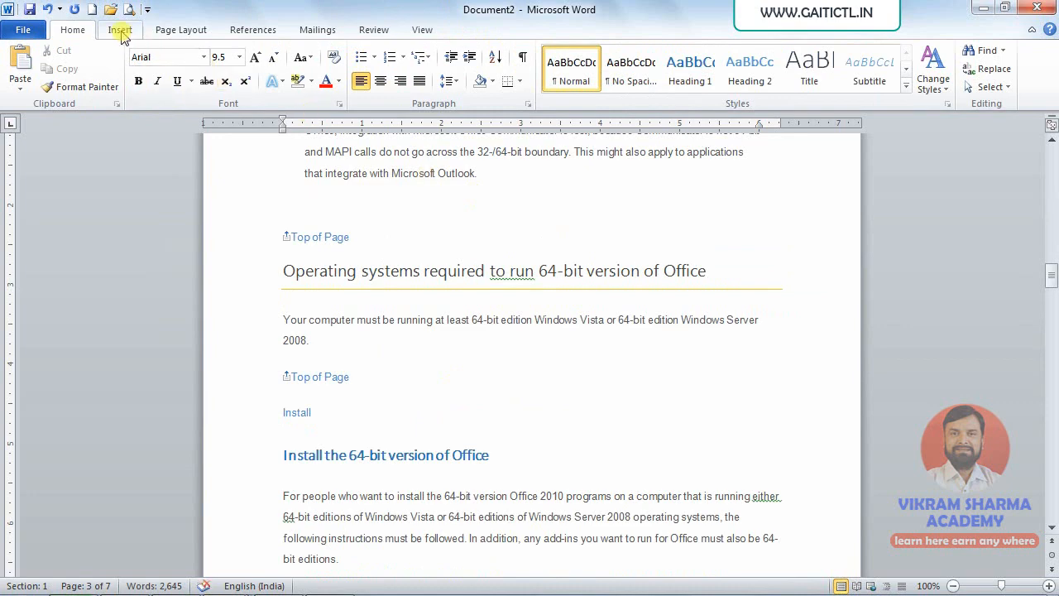
left_click(119, 30)
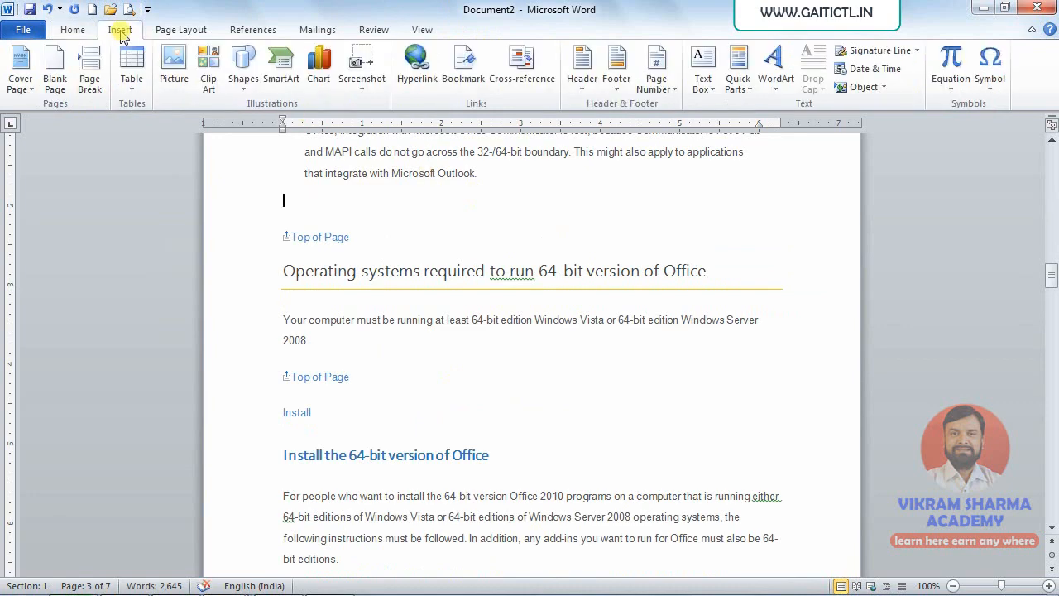
left_click(132, 75)
left_click(234, 185)
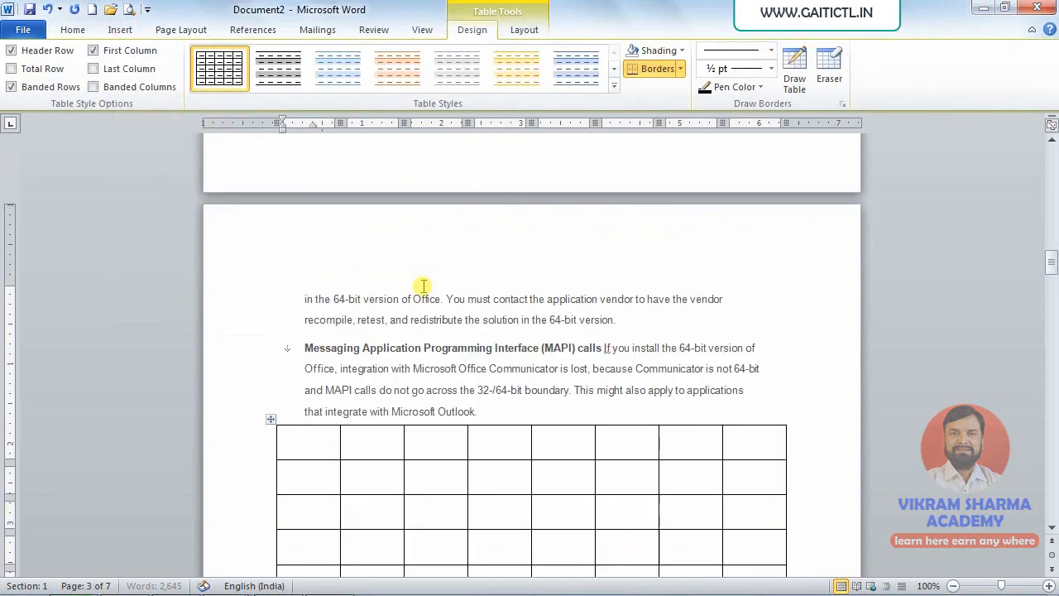
scroll(420, 287, "up", 15)
scroll(467, 283, "up", 8)
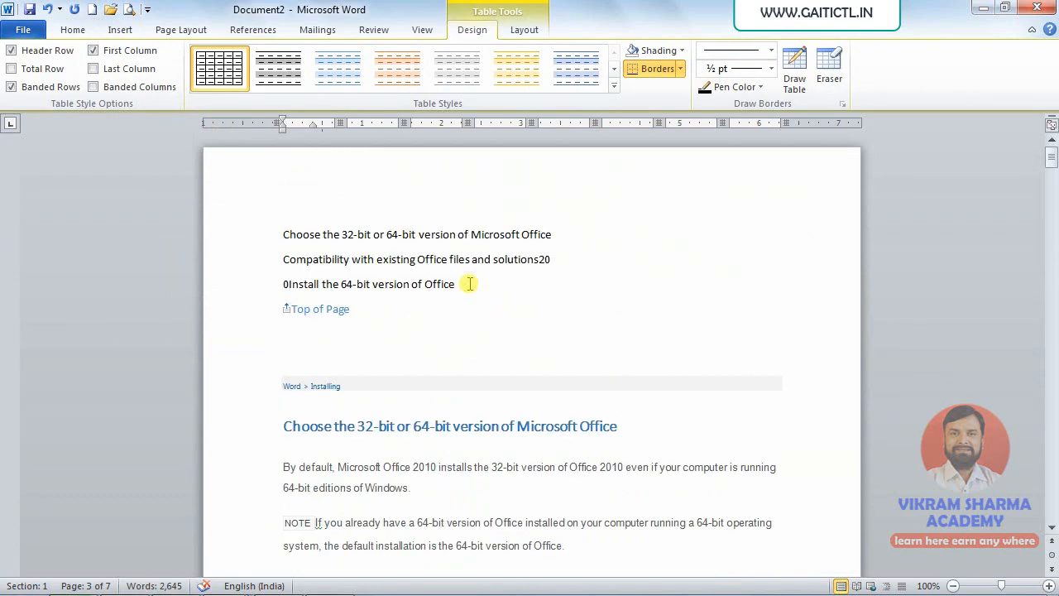
left_click(322, 343)
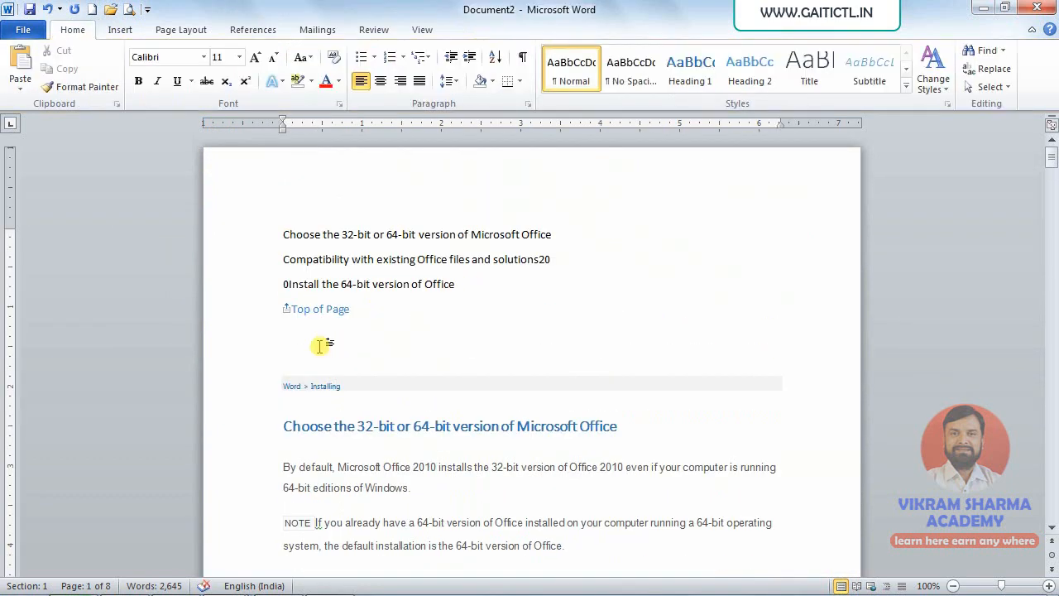
scroll(319, 346, "down", 15)
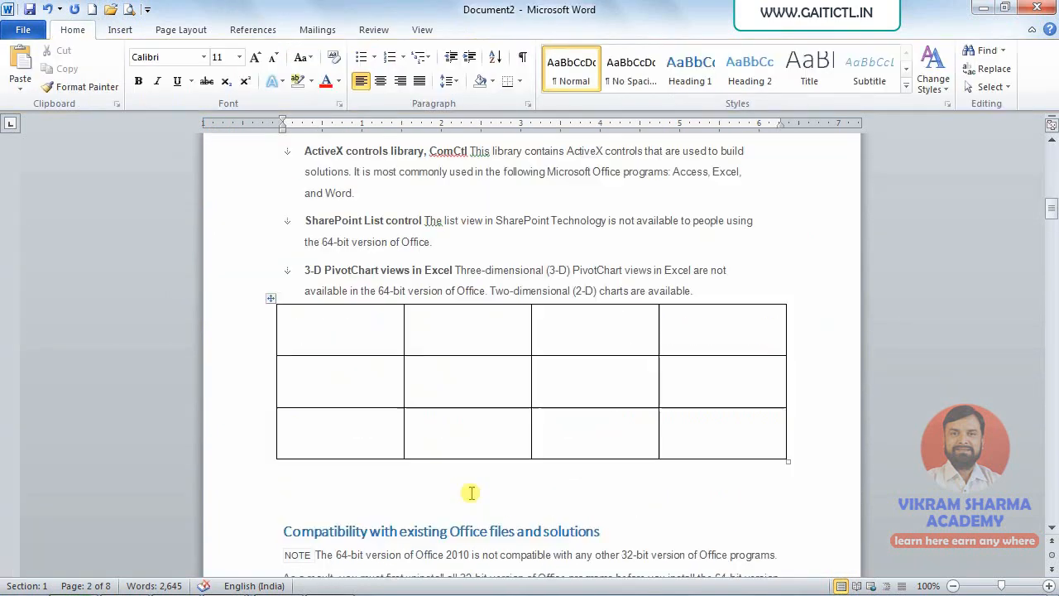
Insert a "Table 1" caption with the Table label on the blank line below the four-column table on page 2
left_click(341, 473)
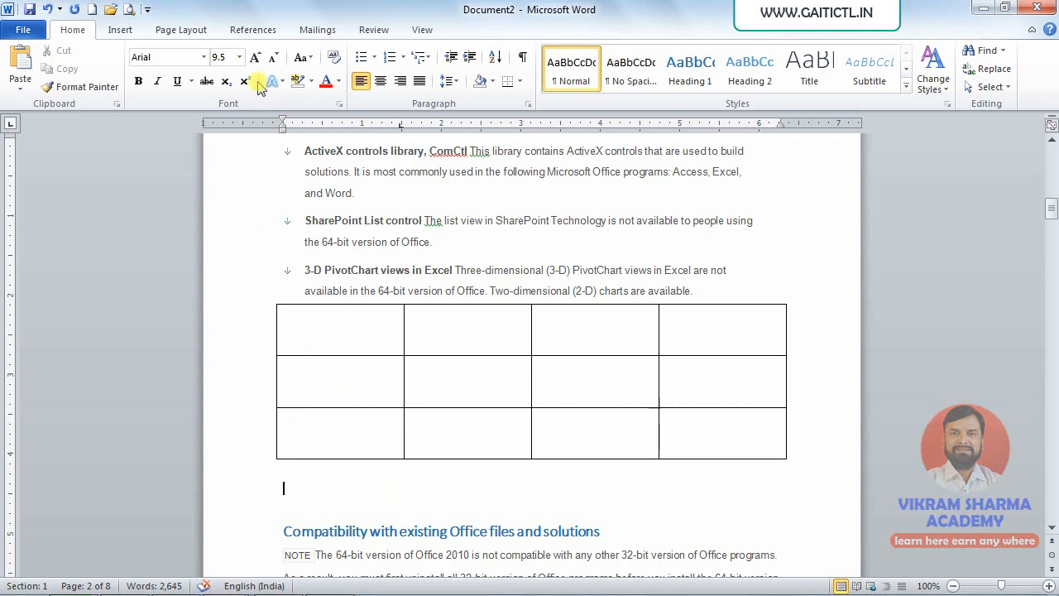
left_click(255, 32)
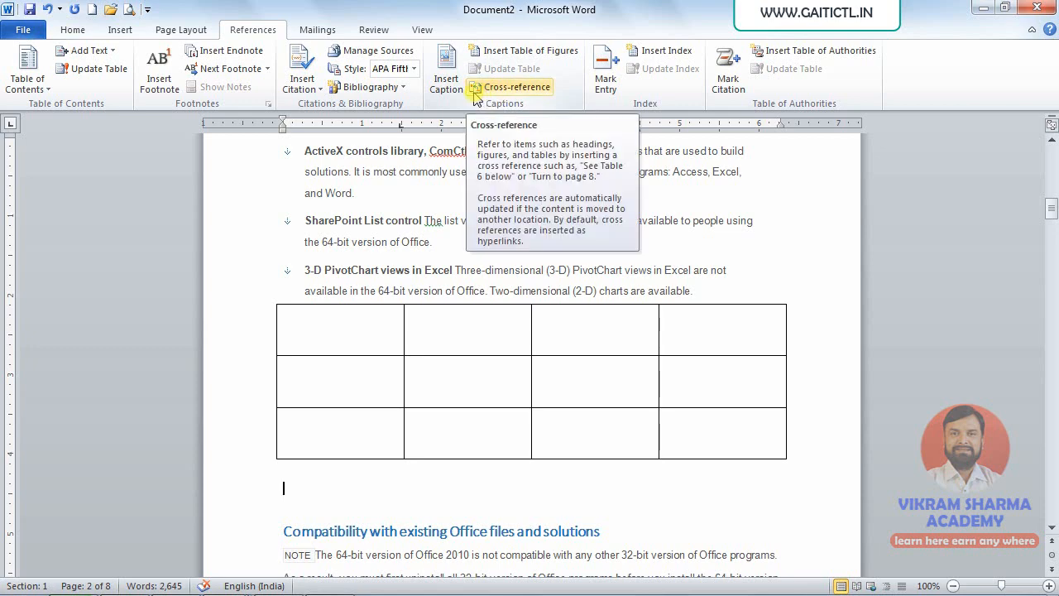
left_click(449, 80)
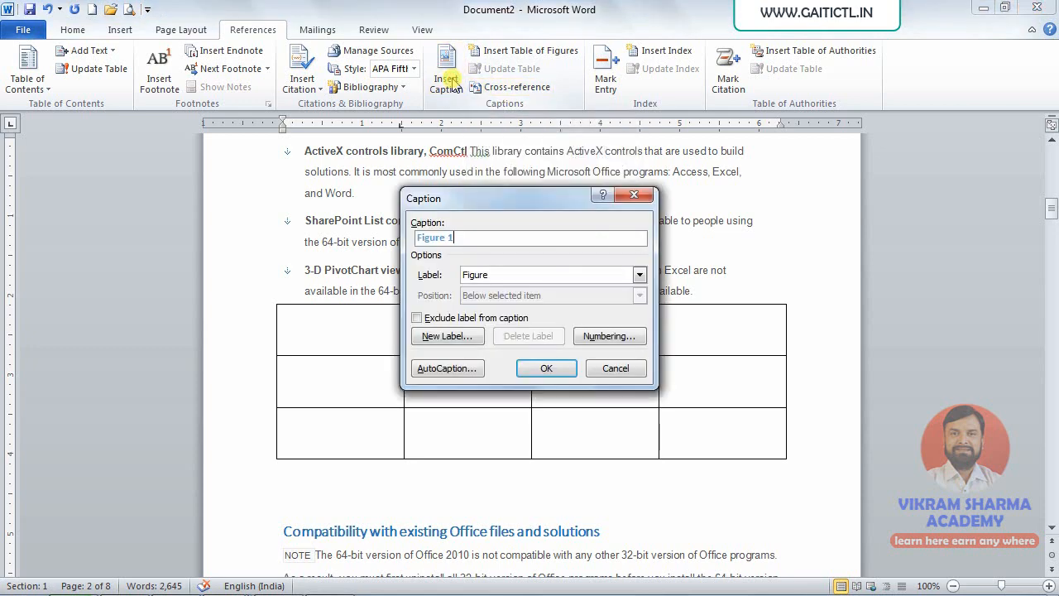
left_click(638, 275)
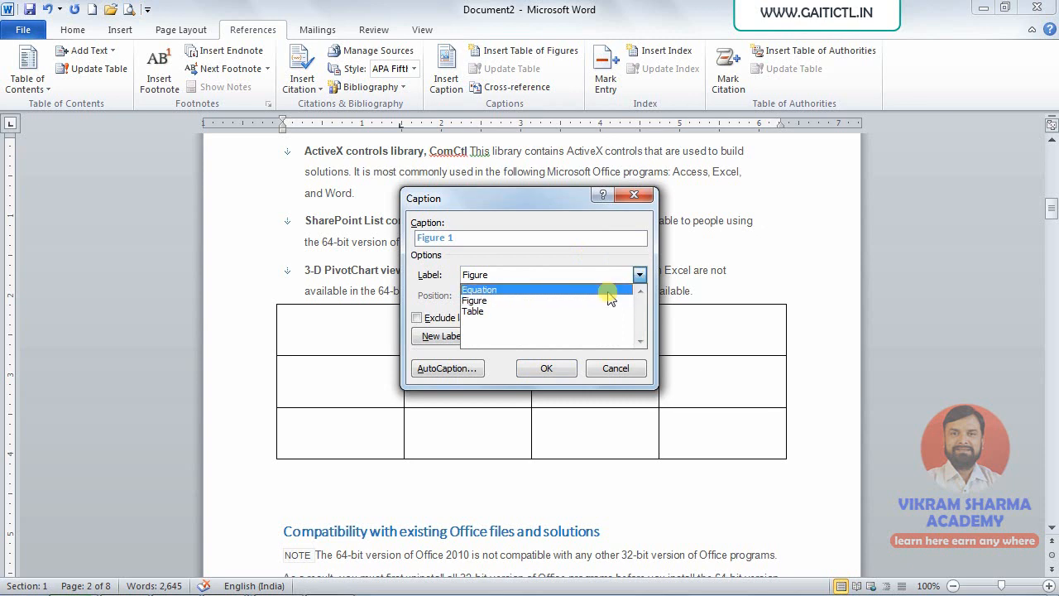
left_click(552, 311)
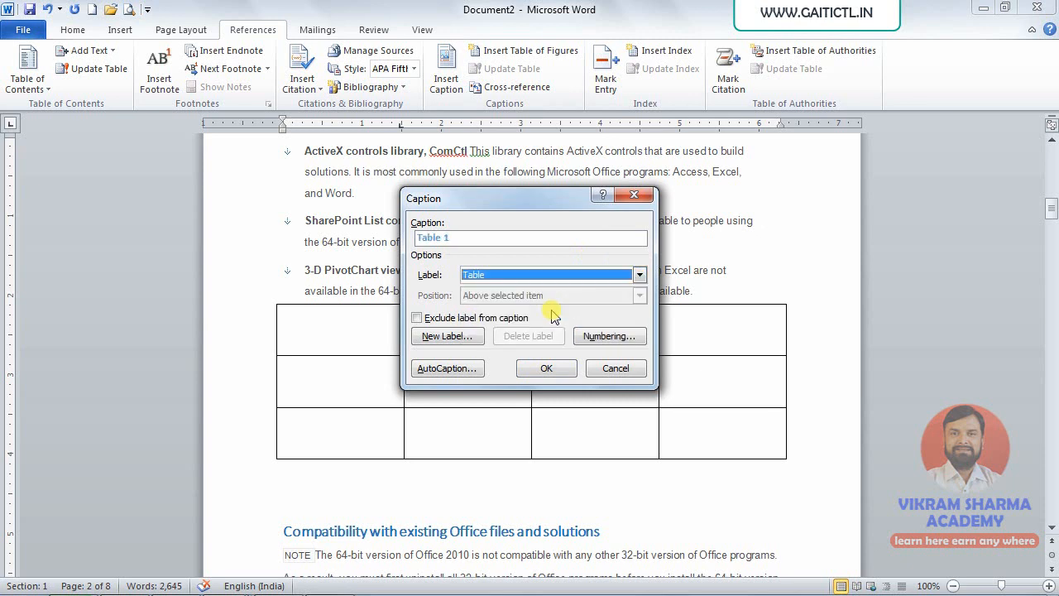
left_click(545, 368)
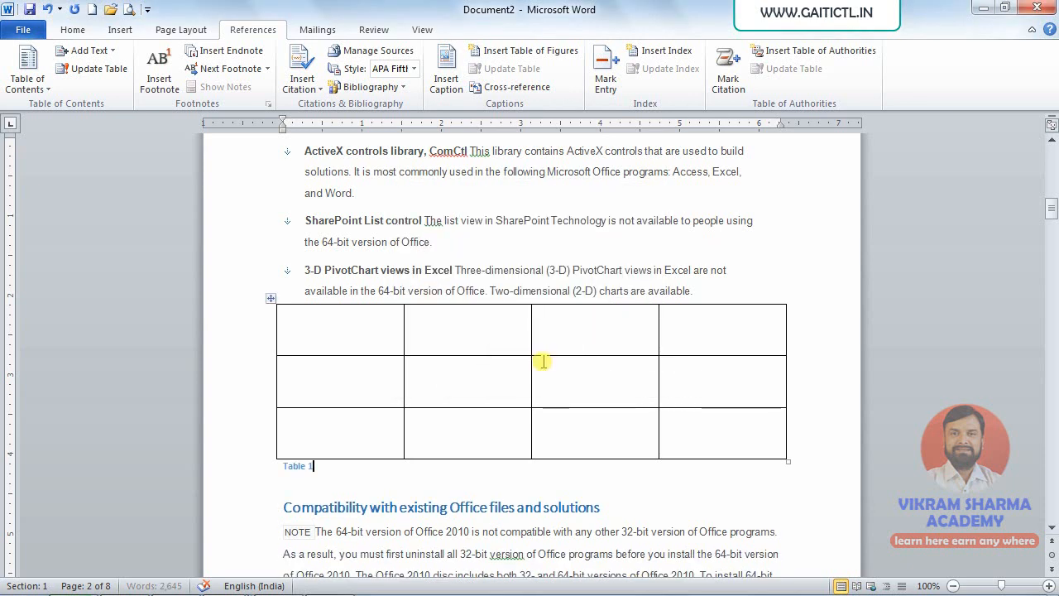
Insert a "Table 2" caption on the blank line below the eight-column table on page 3
scroll(552, 351, "down", 15)
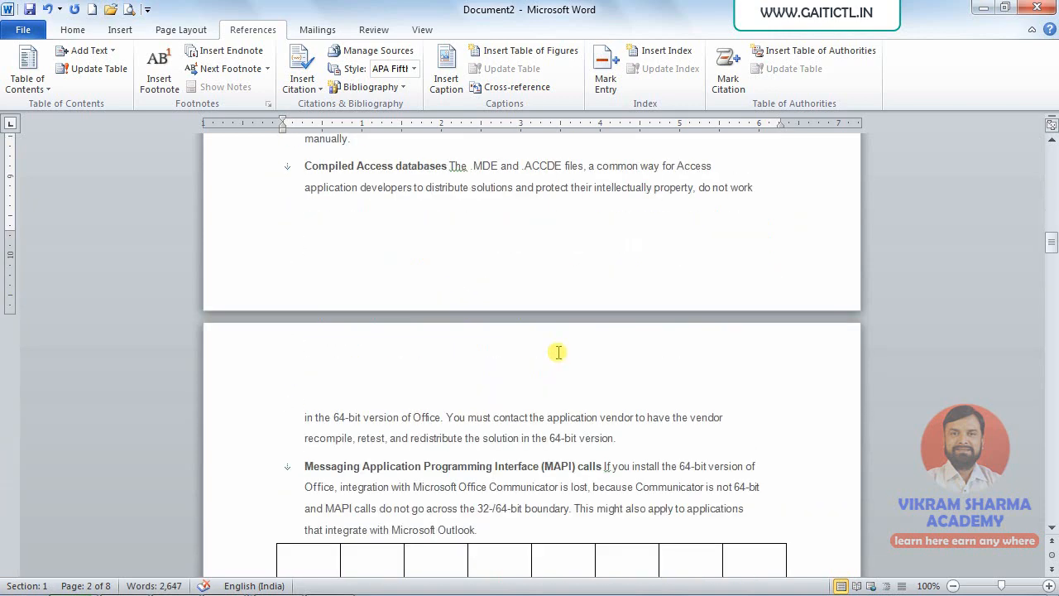
left_click(306, 301)
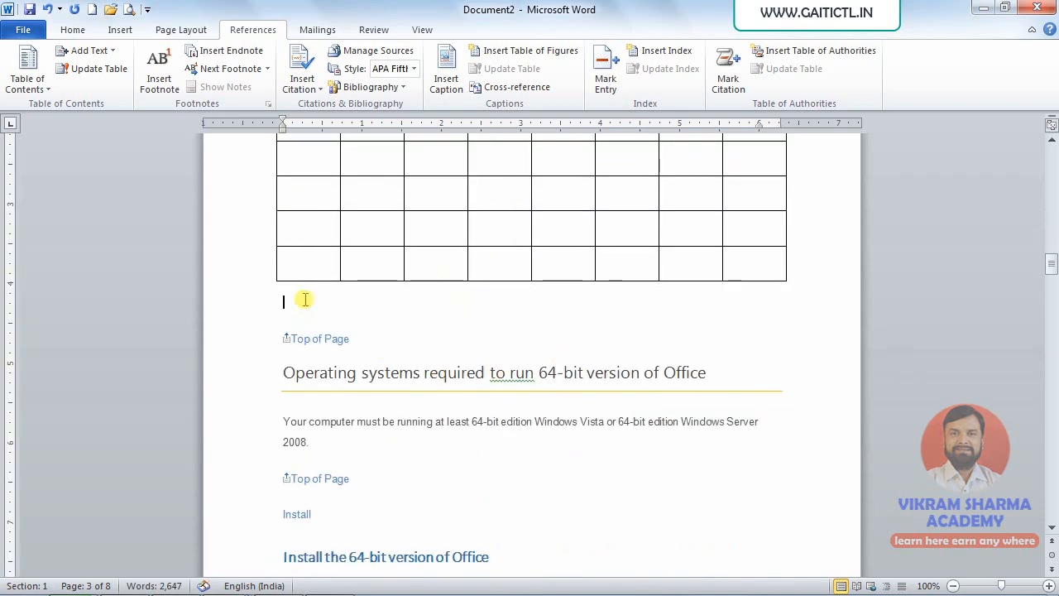
left_click(446, 74)
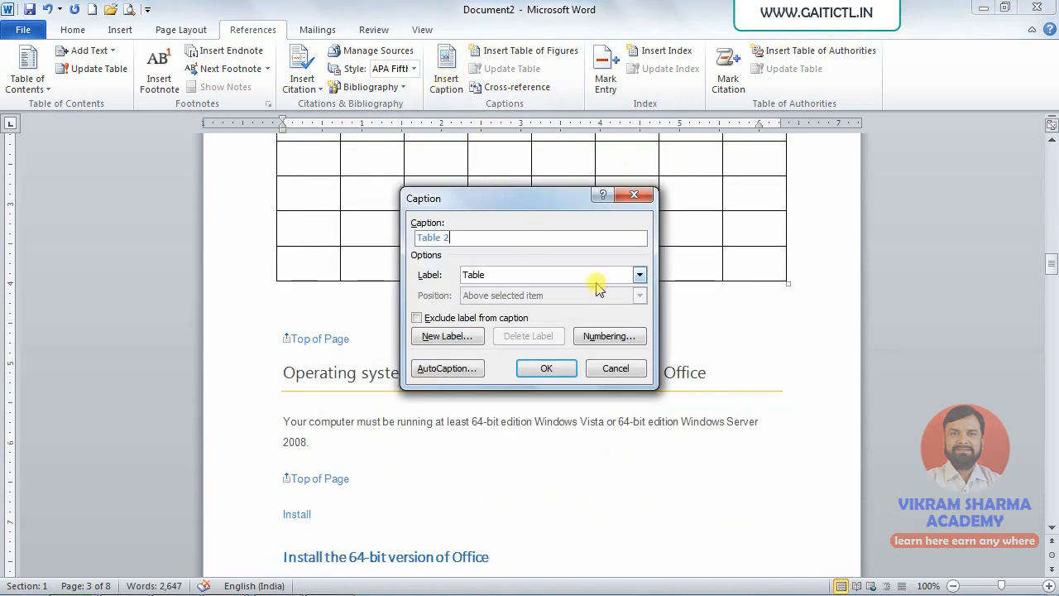
left_click(548, 368)
Insert a ten-column, two-row table on a new line below "Top of Page", just above the "What operating systems are supported?" heading
scroll(553, 330, "down", 10)
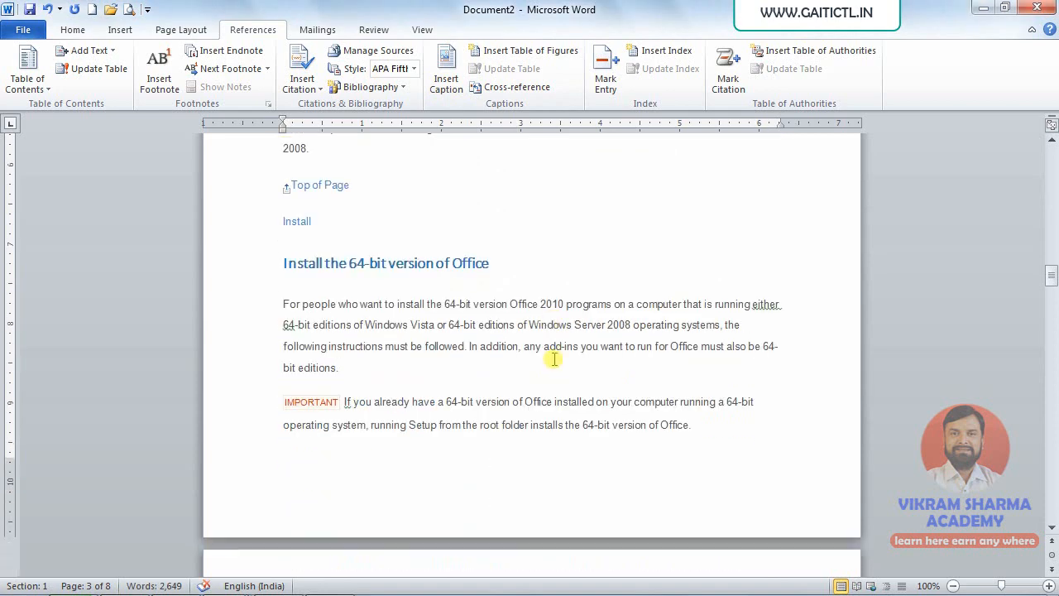
scroll(556, 358, "down", 20)
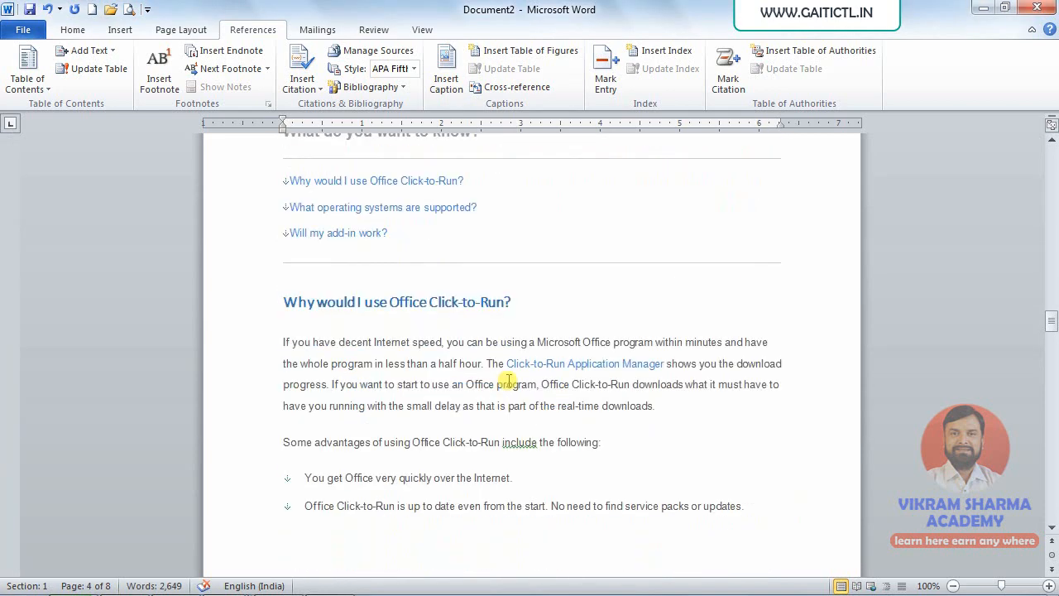
scroll(513, 378, "down", 4)
left_click(397, 262)
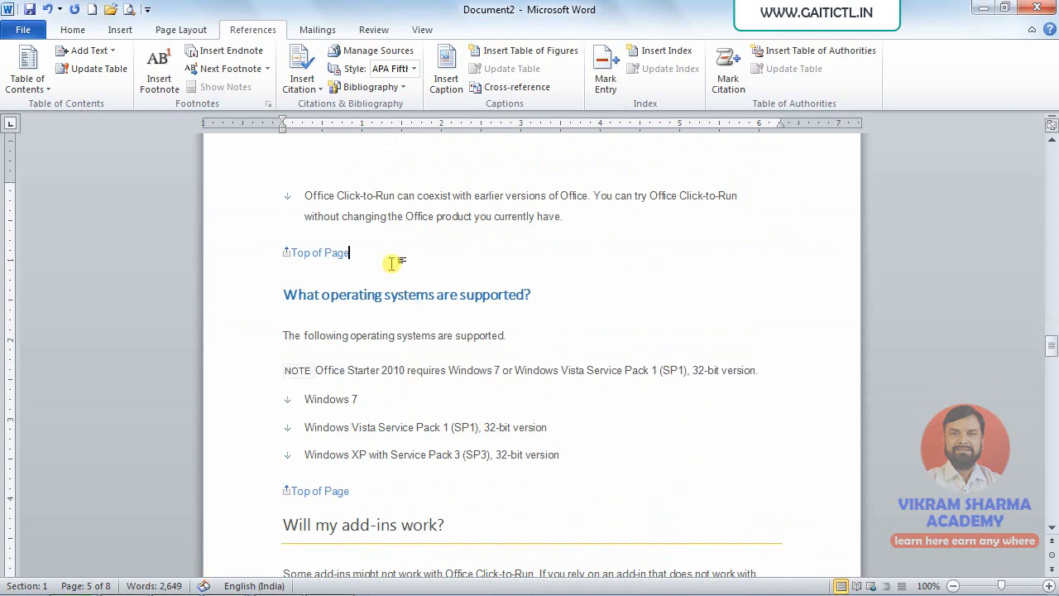
key("Return")
key("Return")
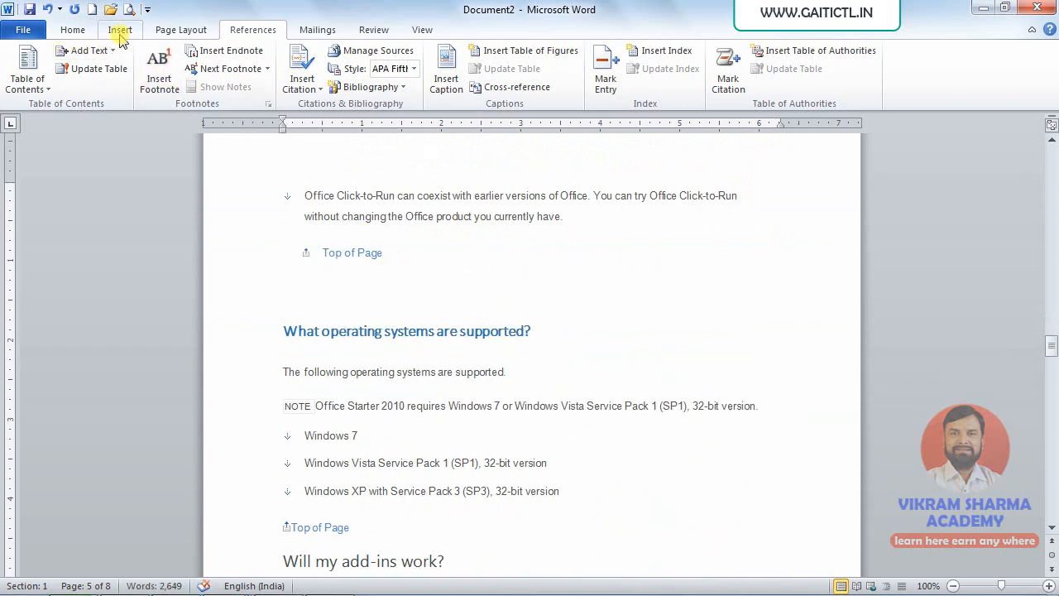
left_click(120, 30)
left_click(132, 70)
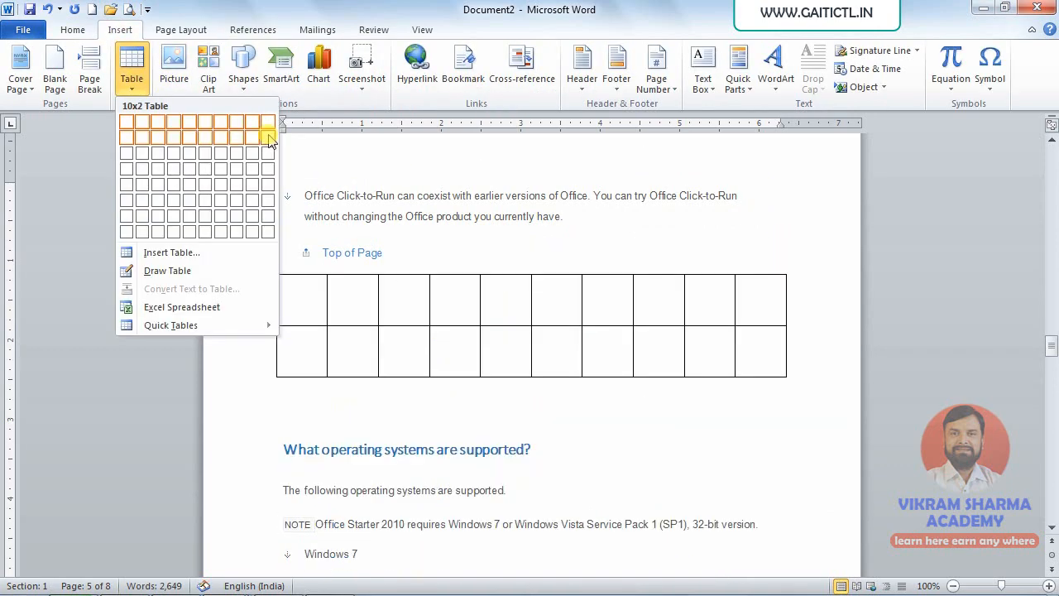
left_click(267, 136)
Insert a "Table 3" caption on the blank line below the ten-column table on page 5
left_click(340, 411)
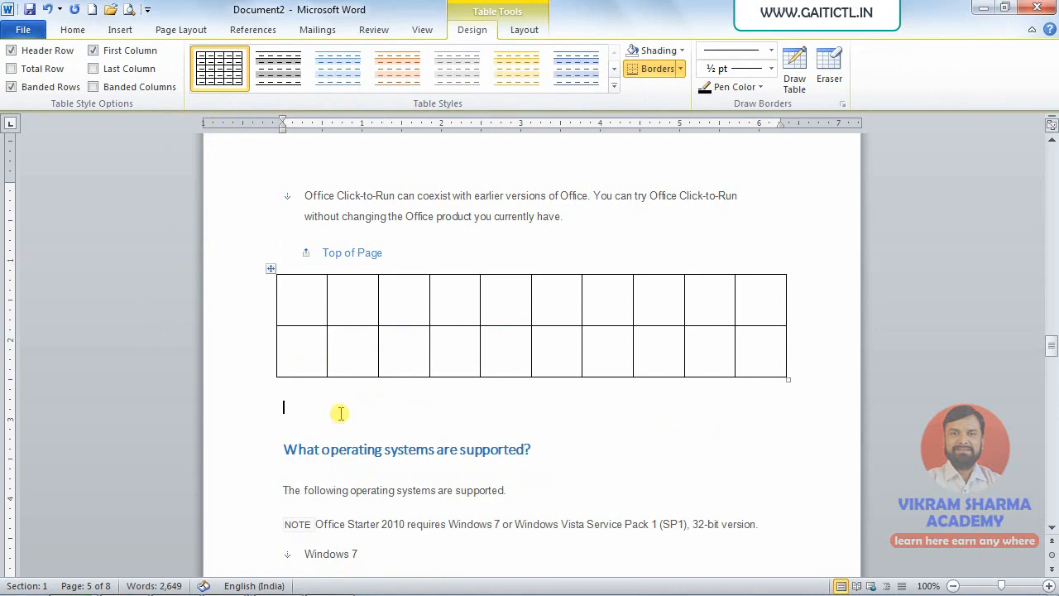
left_click(132, 31)
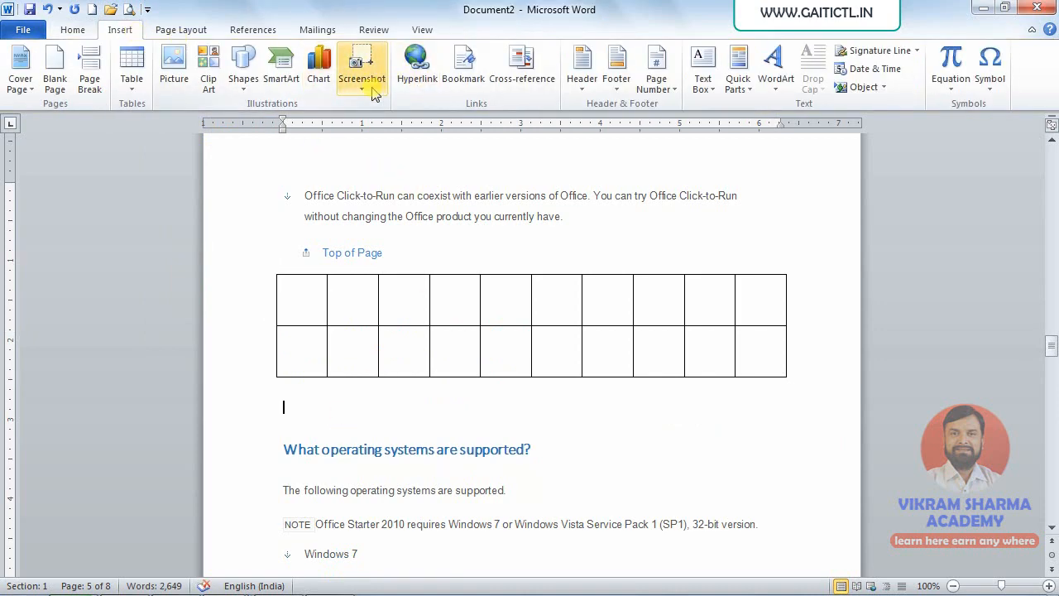
left_click(256, 31)
left_click(446, 79)
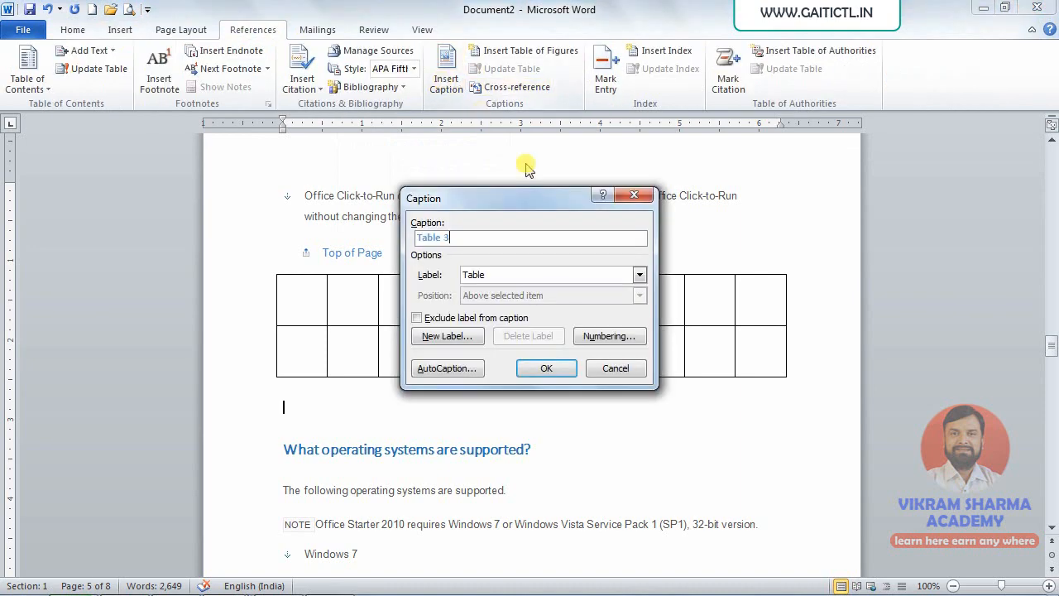
left_click(547, 368)
Insert a table with six columns and five rows on a new line above the "What do you want to know?" heading on page 4
scroll(579, 376, "up", 10)
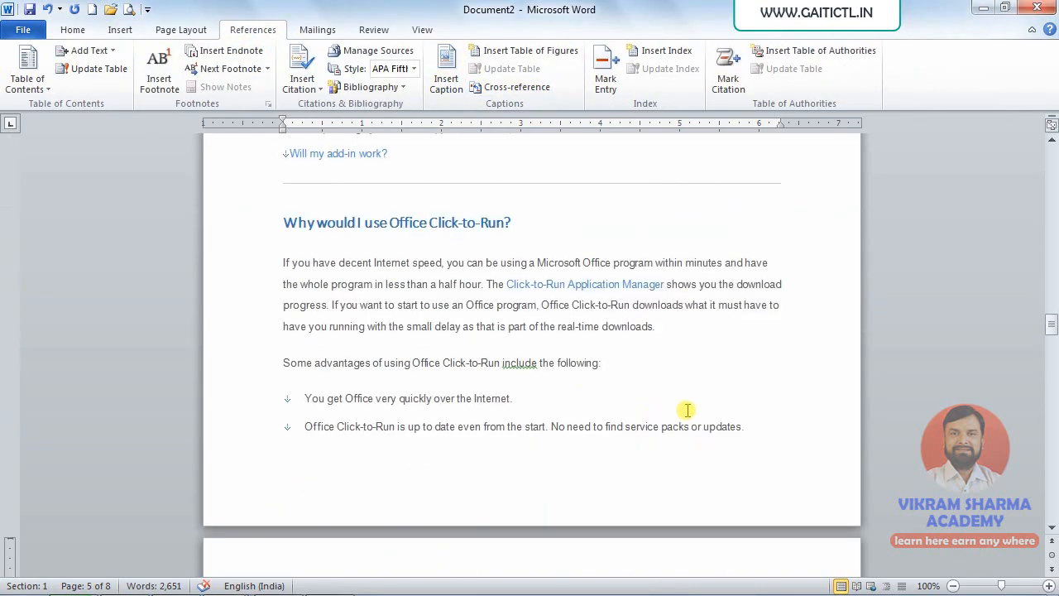
scroll(686, 410, "up", 6)
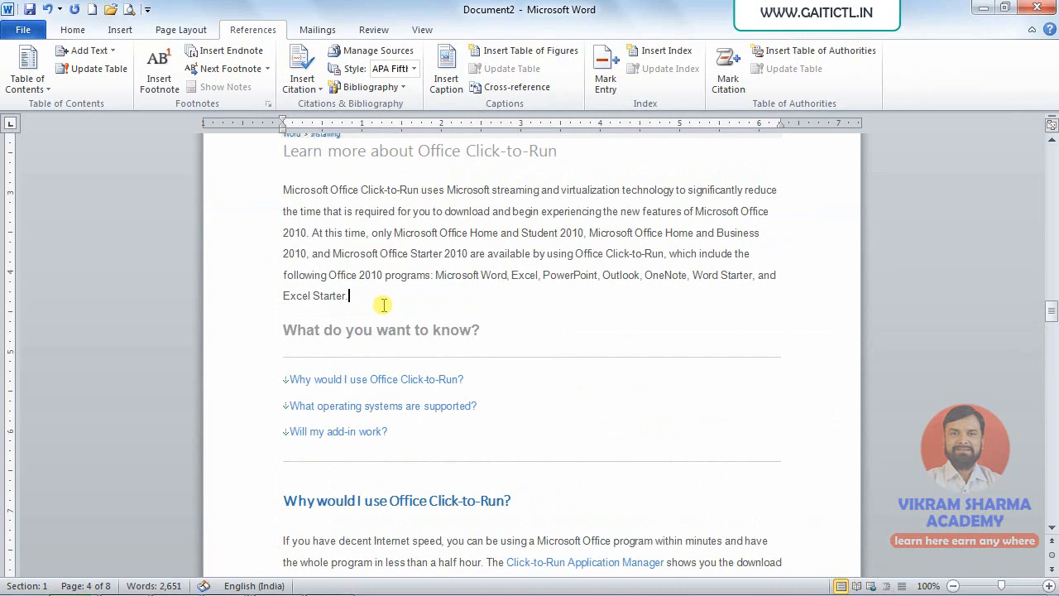
key("Return")
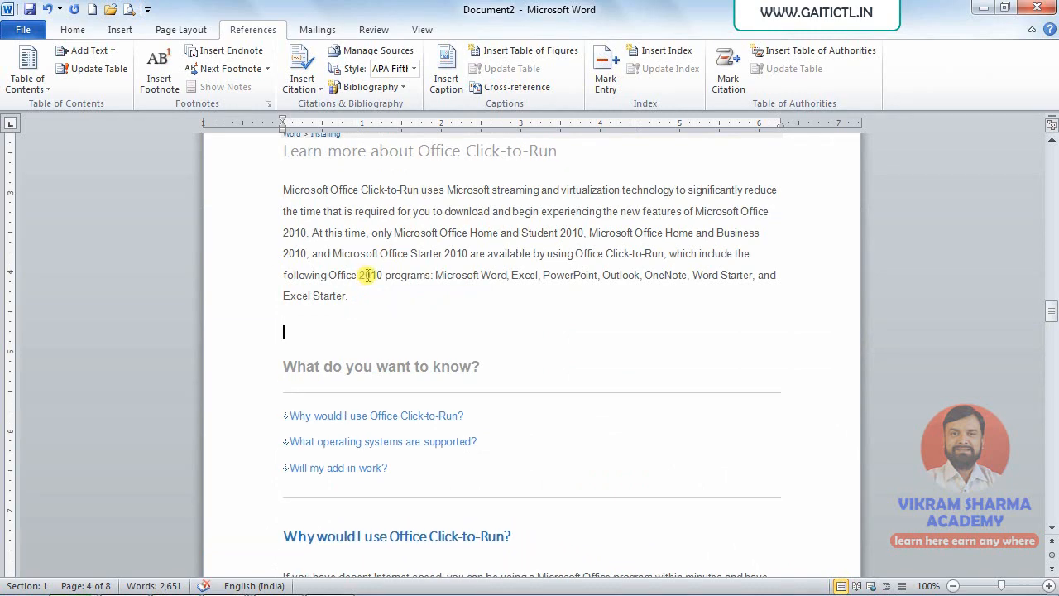
left_click(118, 30)
left_click(132, 73)
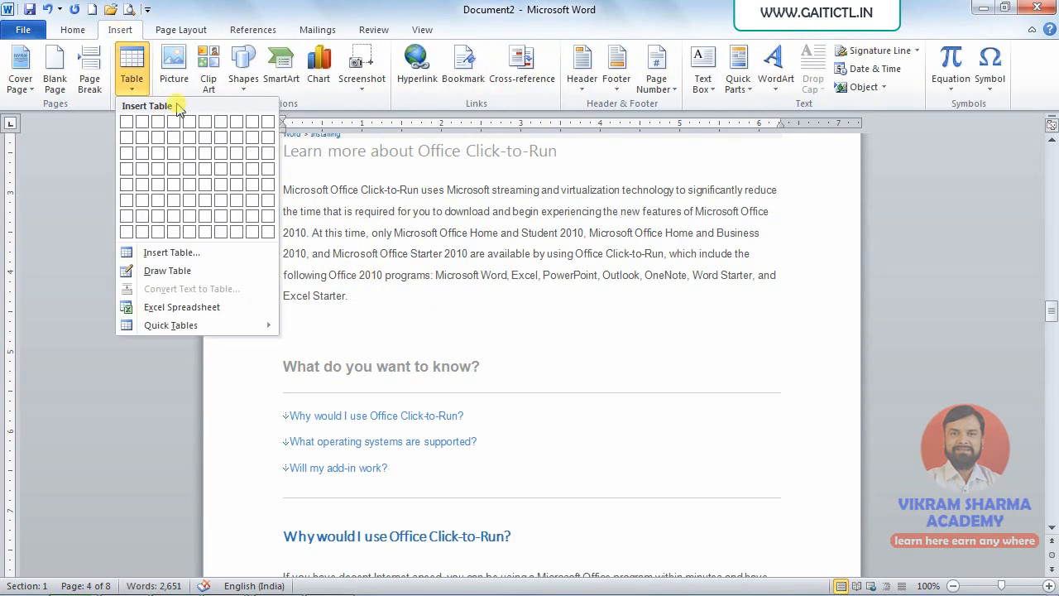
left_click(207, 197)
Insert a "Table 3" caption on the blank line below the six-column table on page 4
scroll(416, 346, "down", 3)
left_click(328, 469)
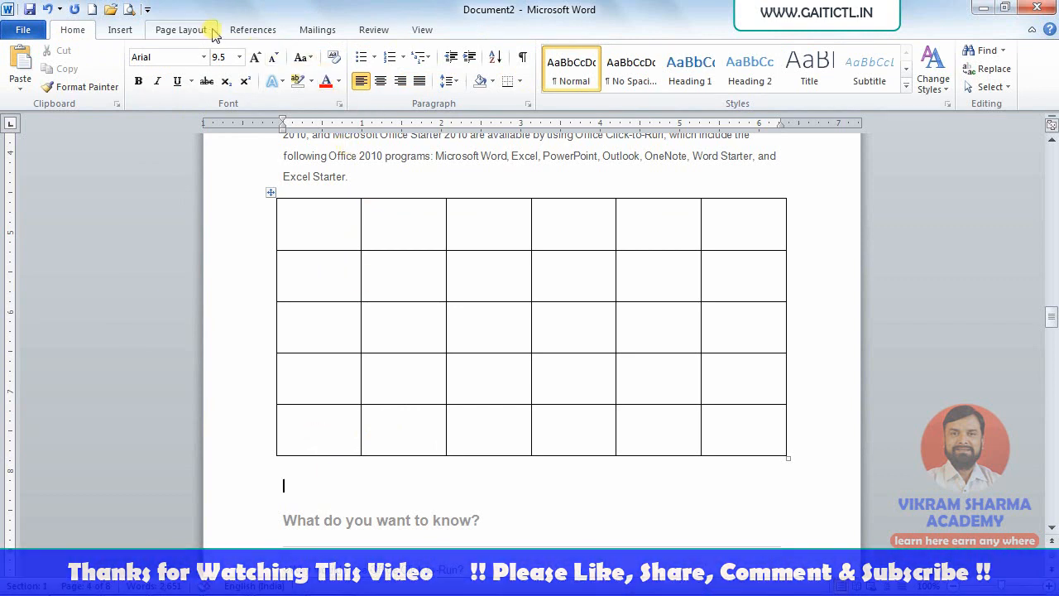
left_click(252, 30)
left_click(444, 74)
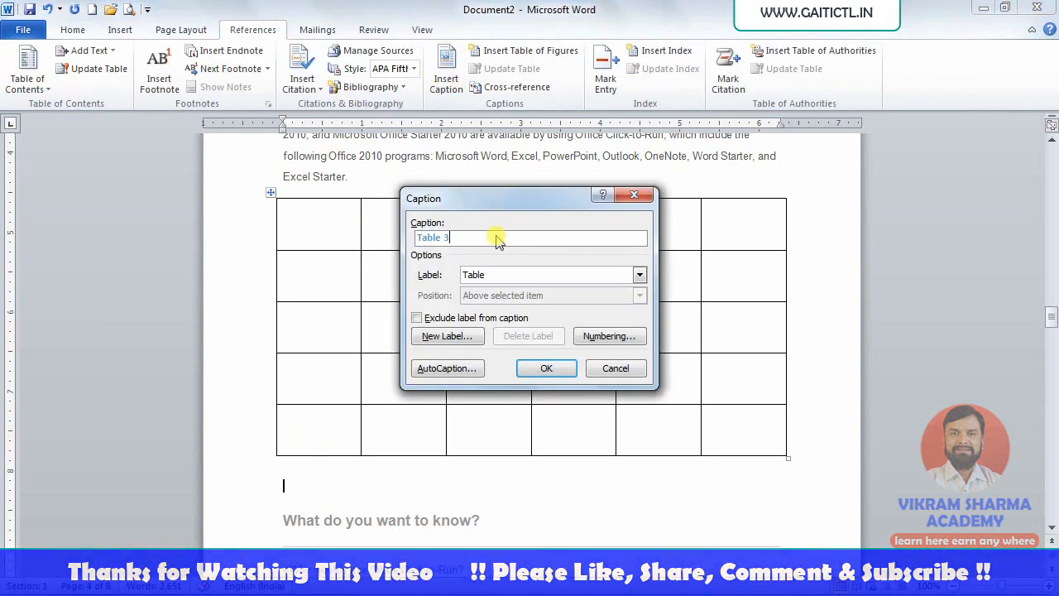
left_click(538, 366)
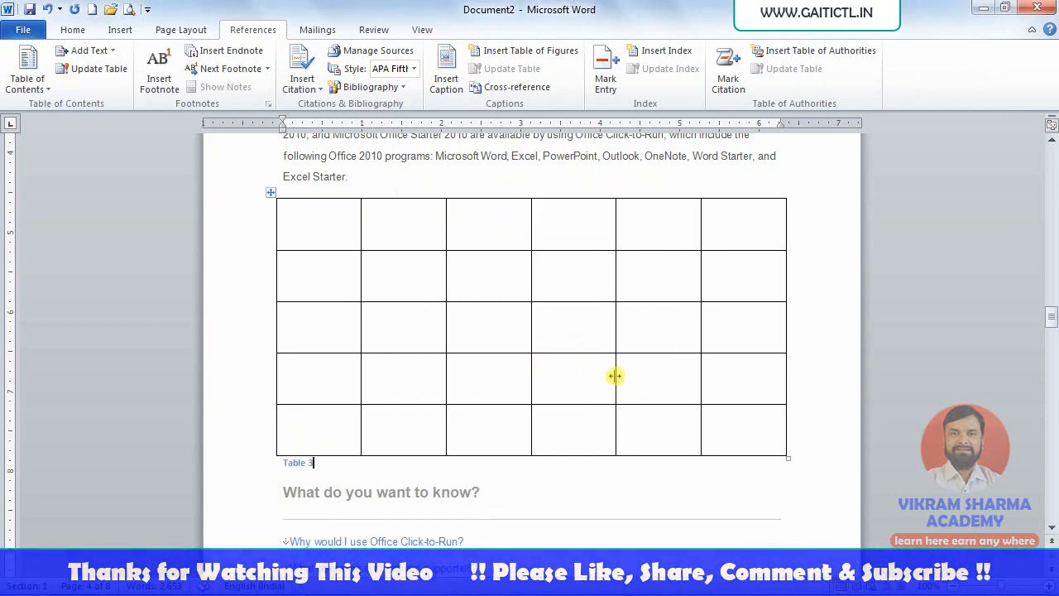
left_click_drag(1049, 316, 1049, 157)
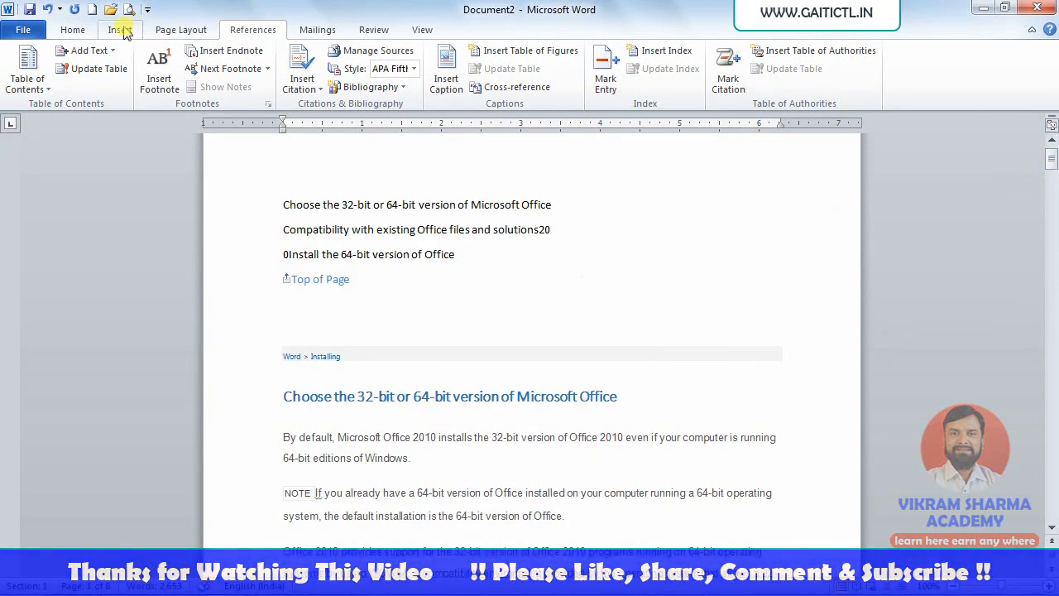
left_click(500, 89)
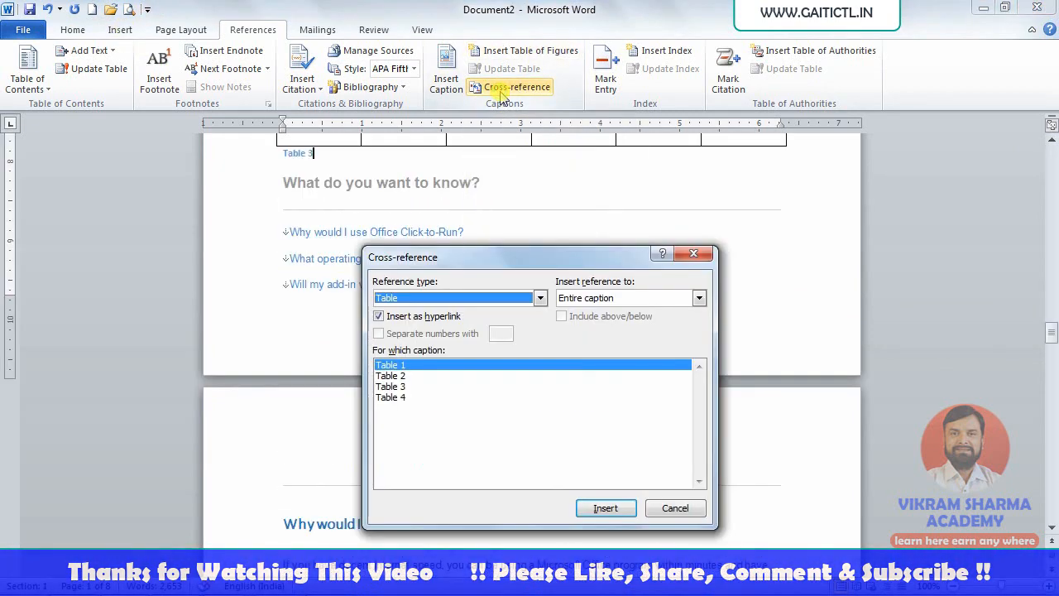
left_click(693, 253)
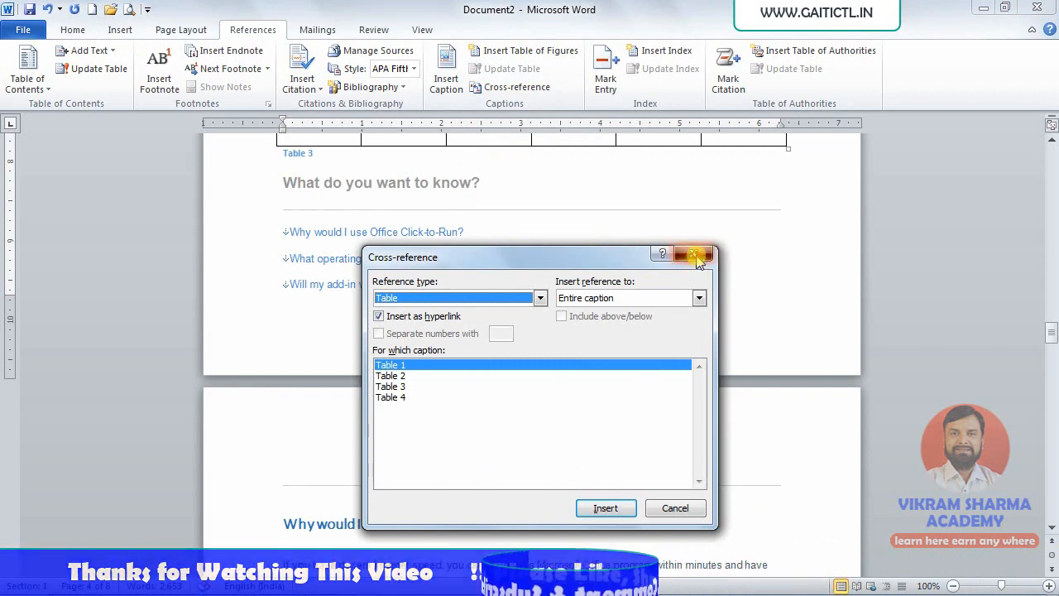
Insert a hyperlinked cross-reference to the entire caption of Table 1 on the blank line above "Word > Installing" on page 1
scroll(412, 152, "down", 20)
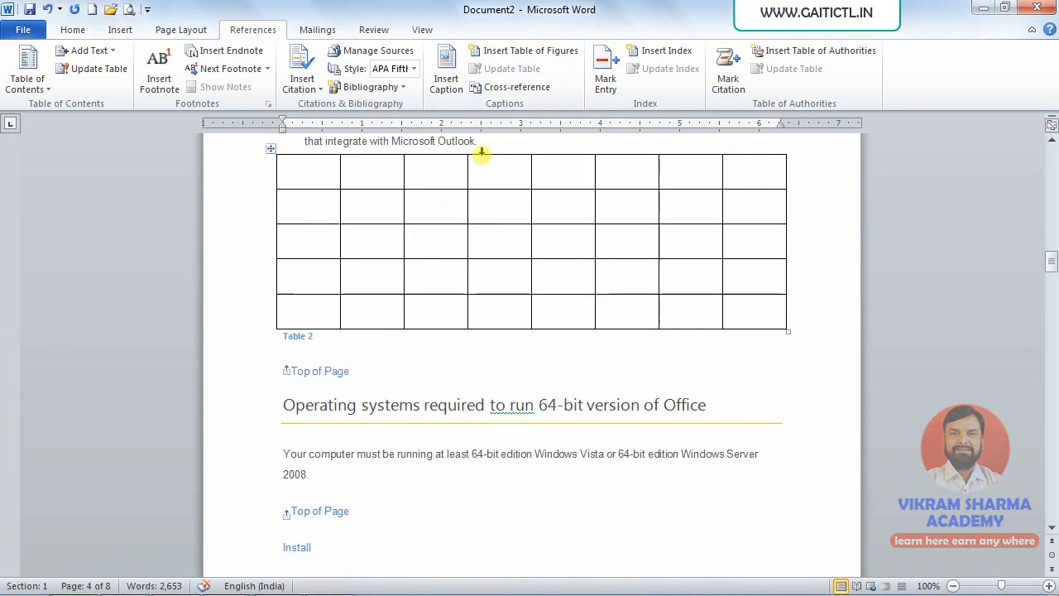
scroll(617, 175, "up", 20)
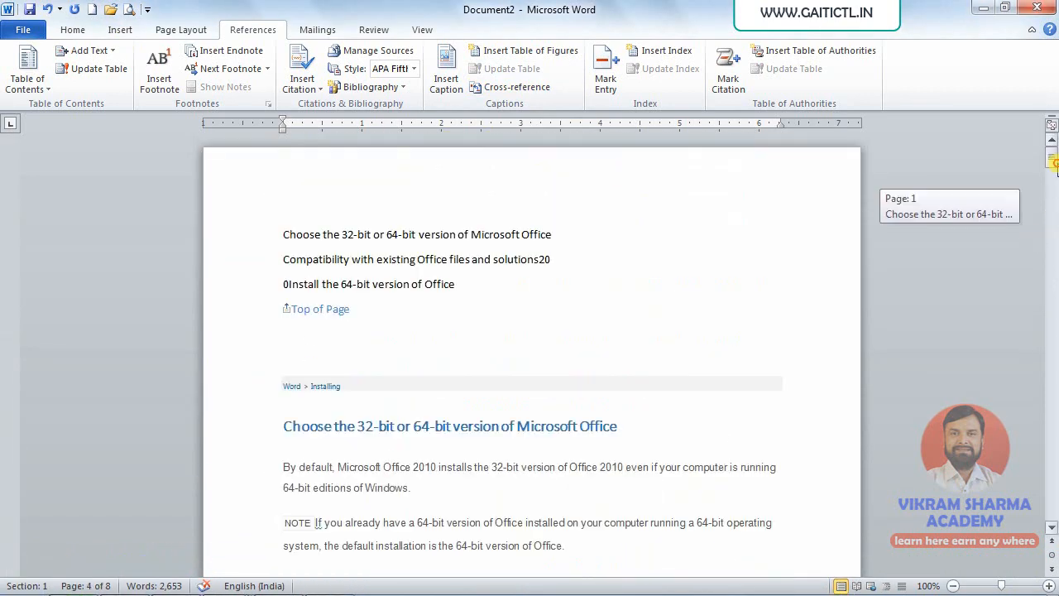
left_click(297, 353)
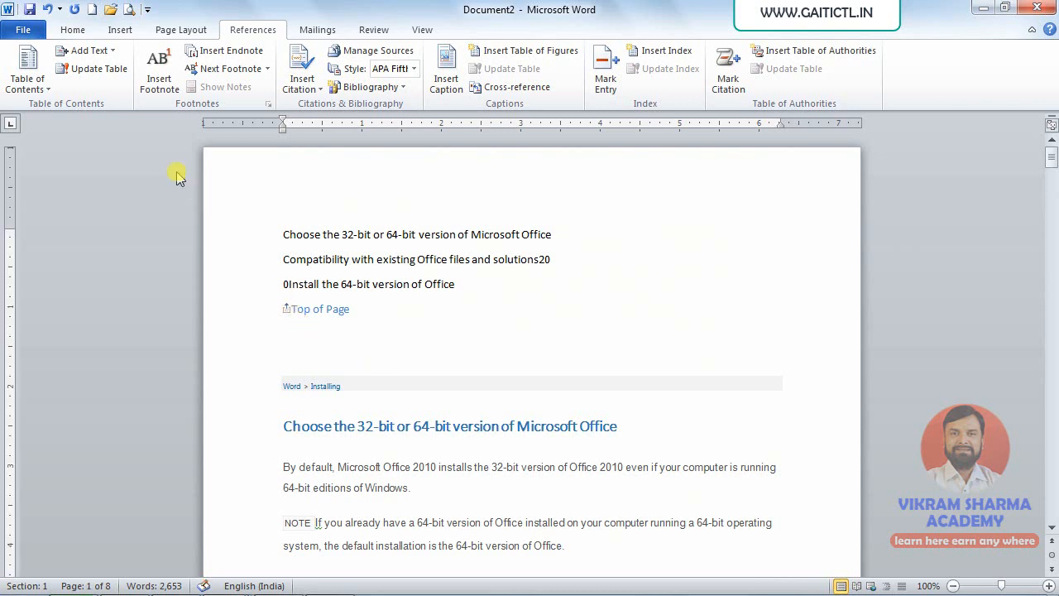
left_click(120, 29)
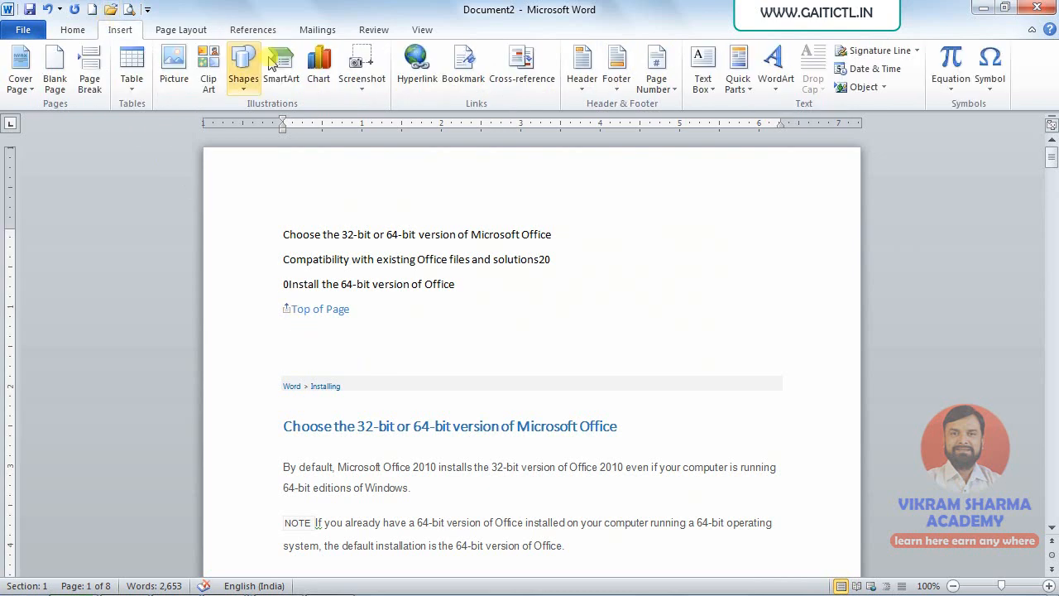
left_click(521, 66)
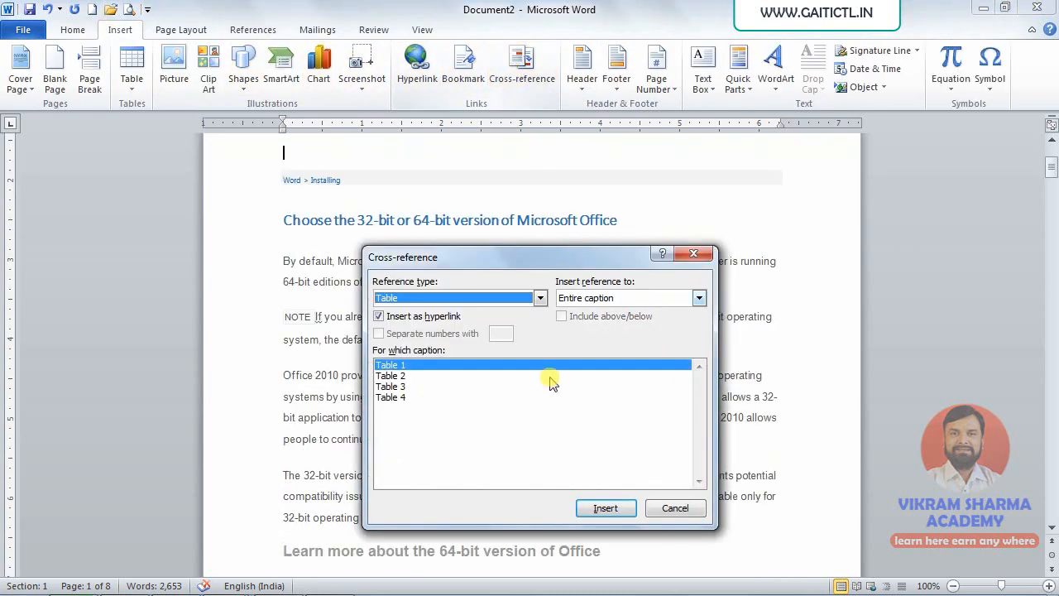
left_click(432, 299)
left_click(406, 366)
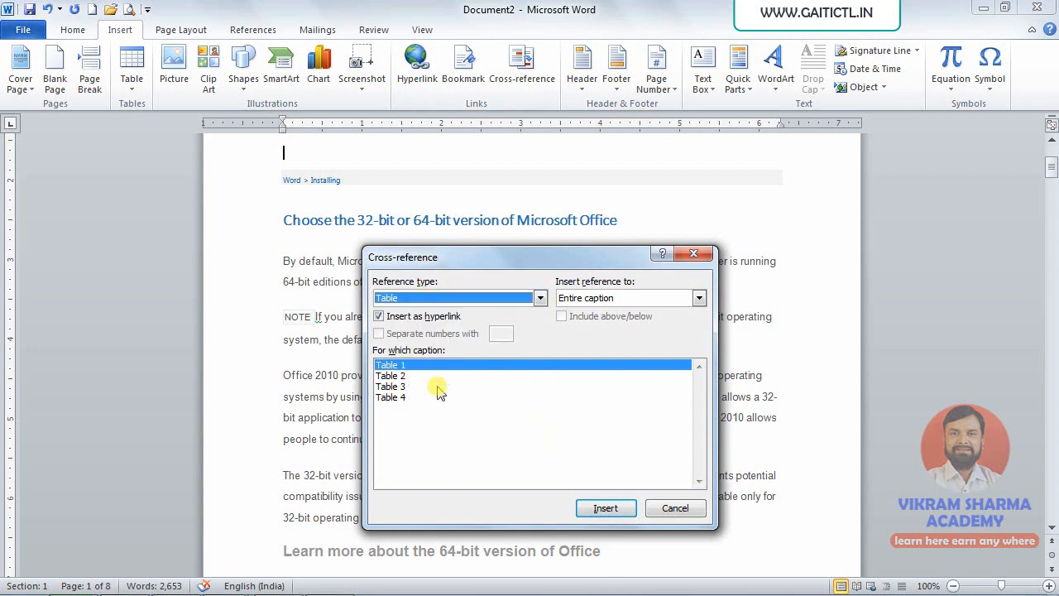
left_click(583, 509)
Add a hyperlinked cross-reference to the Table 2 caption on the same line, separated from the Table 1 reference by spaces
left_click(405, 376)
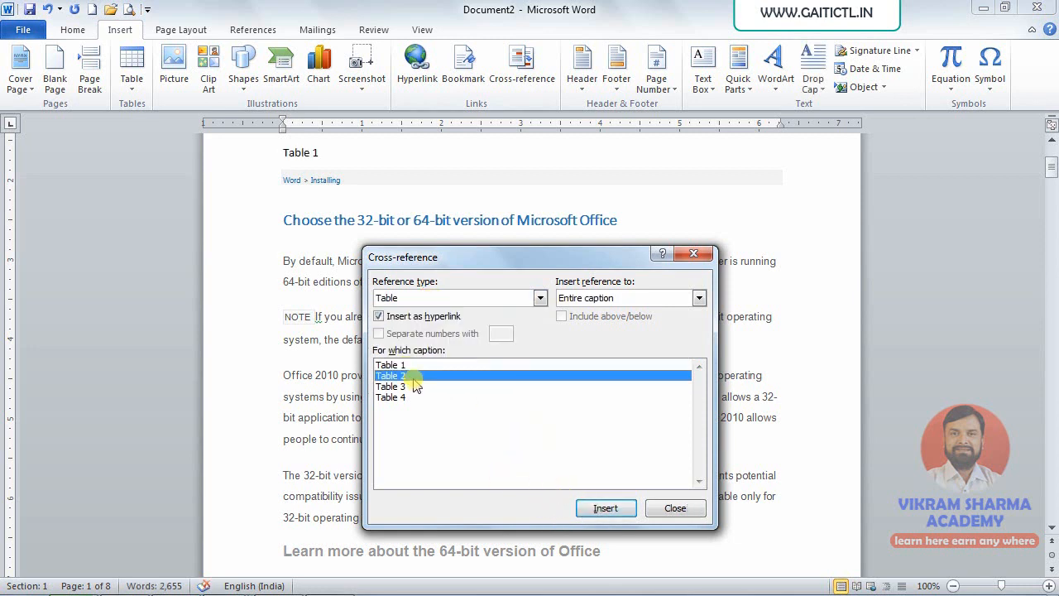
left_click(620, 508)
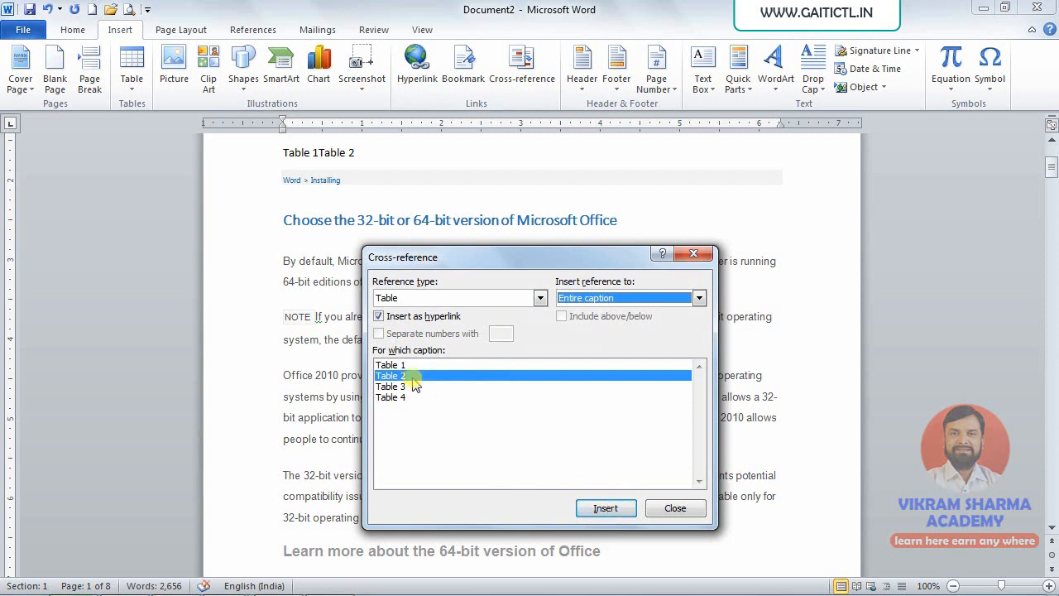
left_click(365, 154)
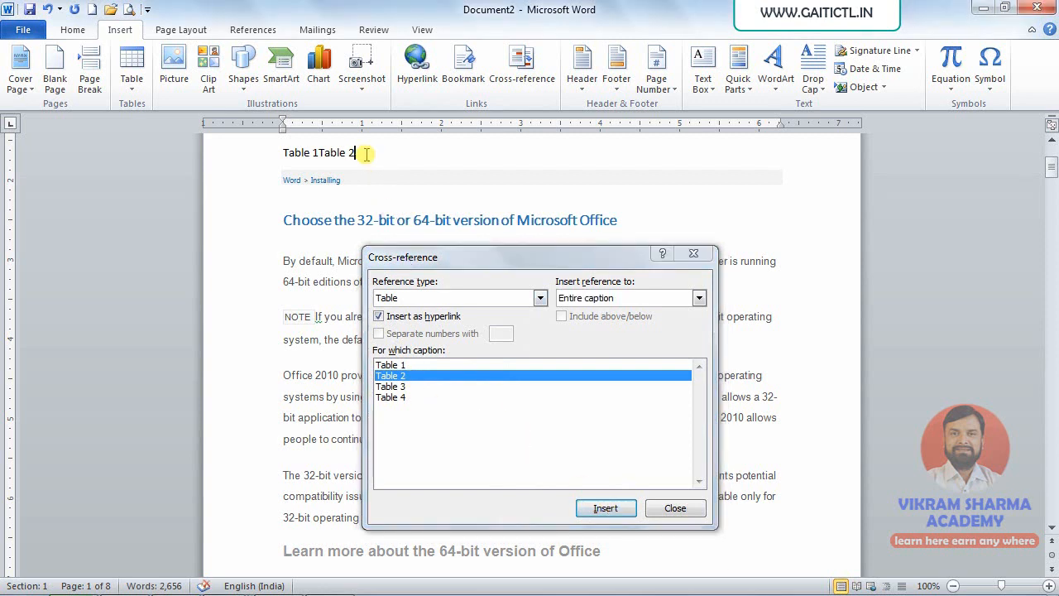
left_click(318, 153)
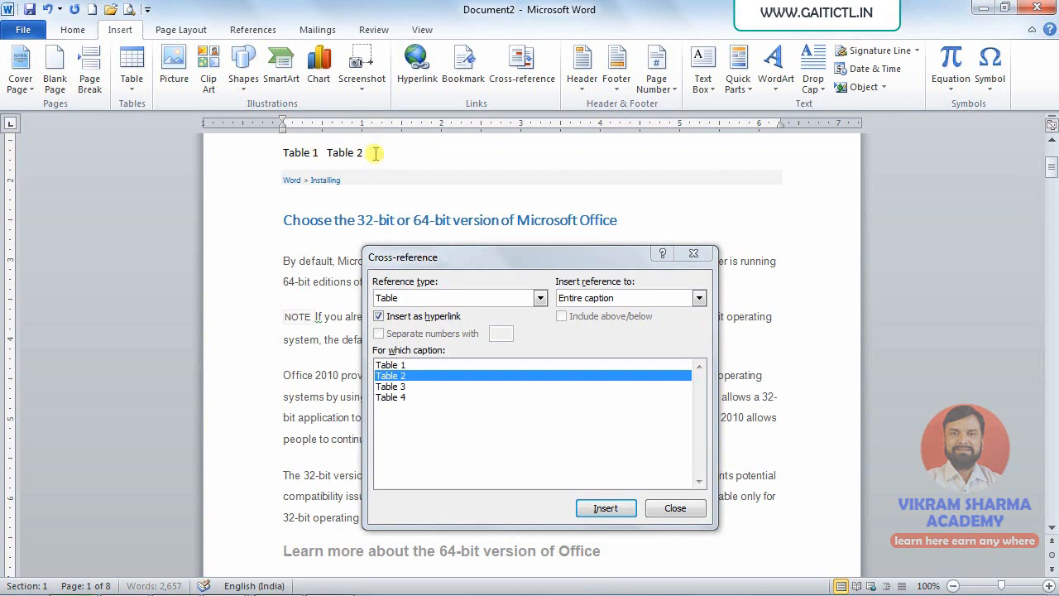
Add hyperlinked cross-references to the Table 3 and Table 4 captions on the same line, with spaces between them
left_click(391, 386)
left_click(603, 509)
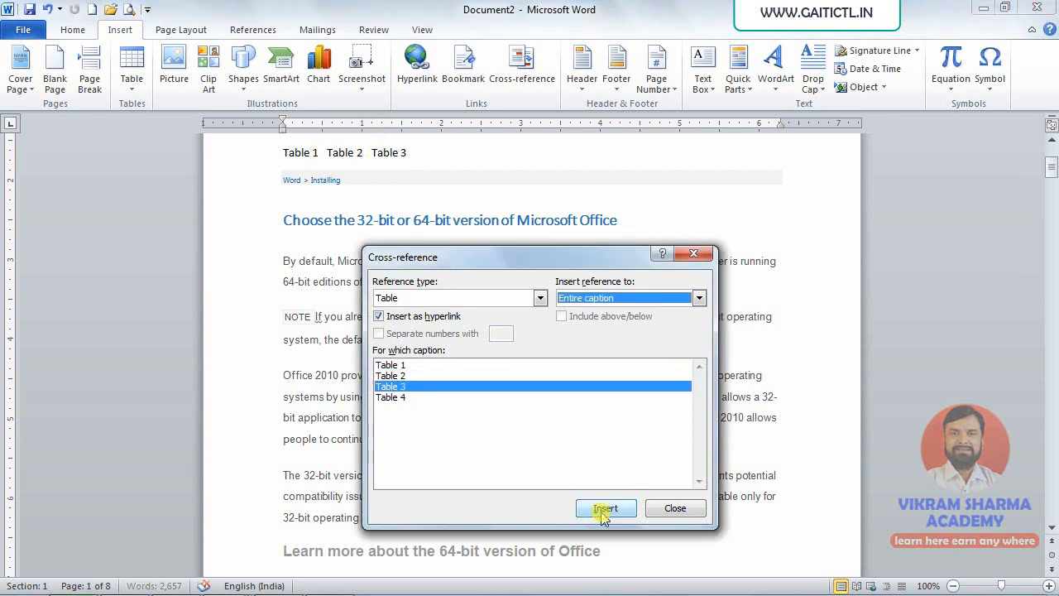
key("space")
left_click(417, 154)
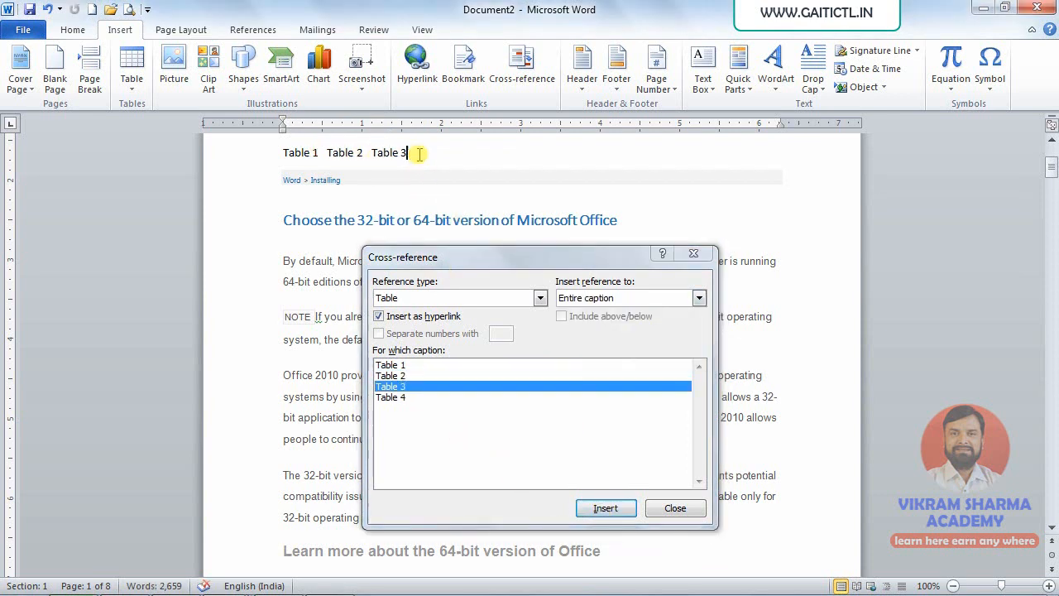
left_click(406, 397)
left_click(603, 507)
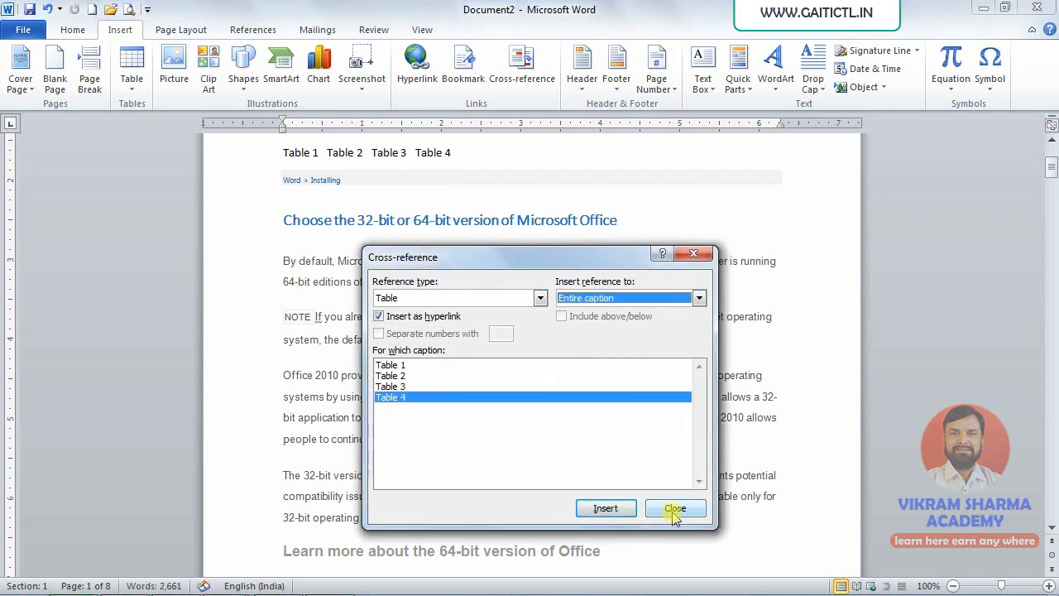
left_click(674, 507)
scroll(458, 285, "up", 3)
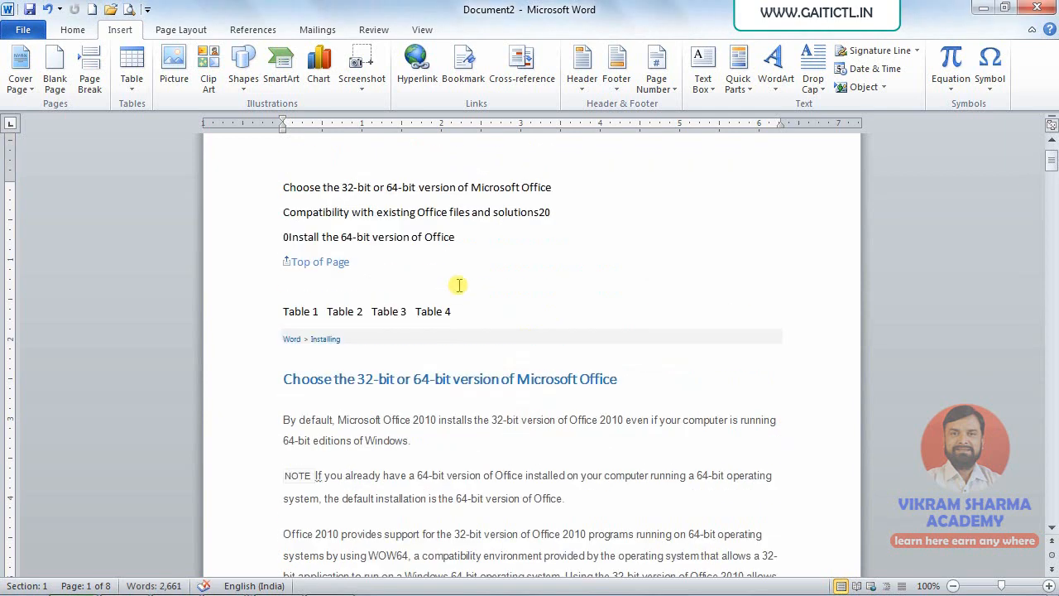
Follow each cross-reference link from Table 1 to Table 4 to check its target, returning to the reference line each time
left_click(301, 310, "ctrl")
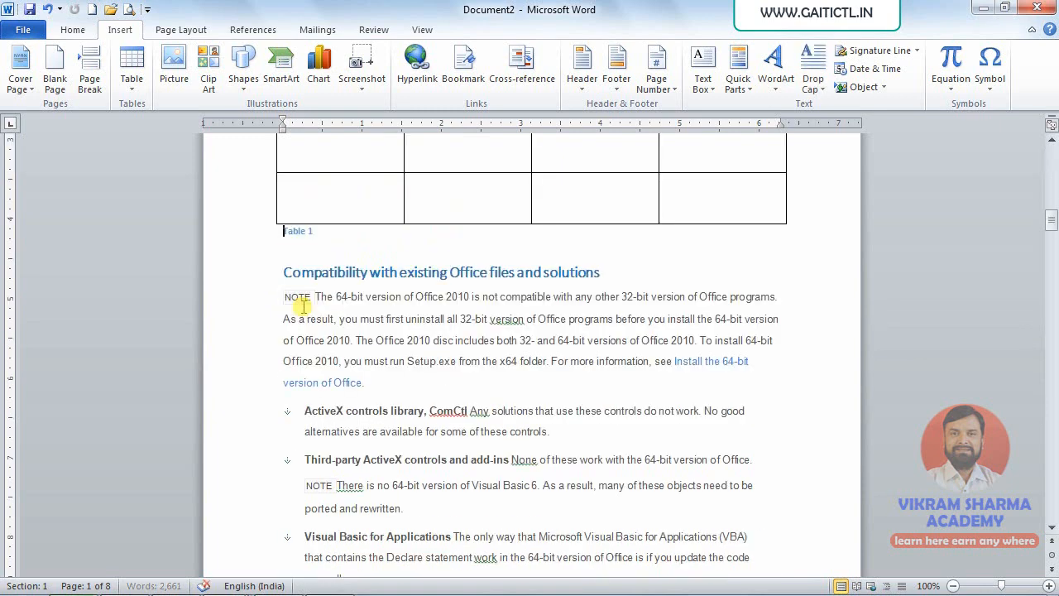
key("alt+Left")
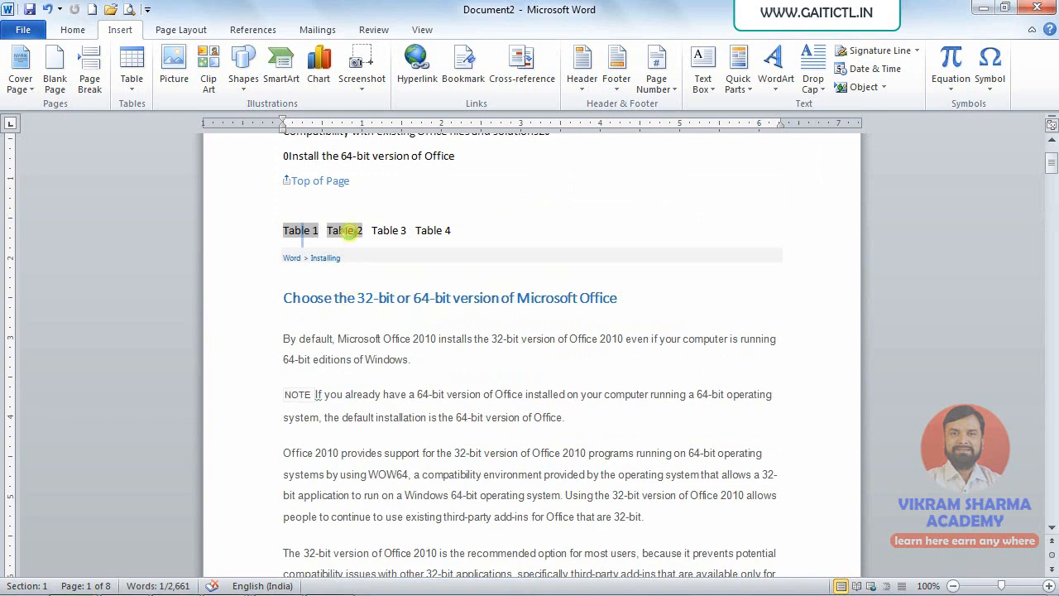
left_click(347, 230, "ctrl")
key("alt+Left")
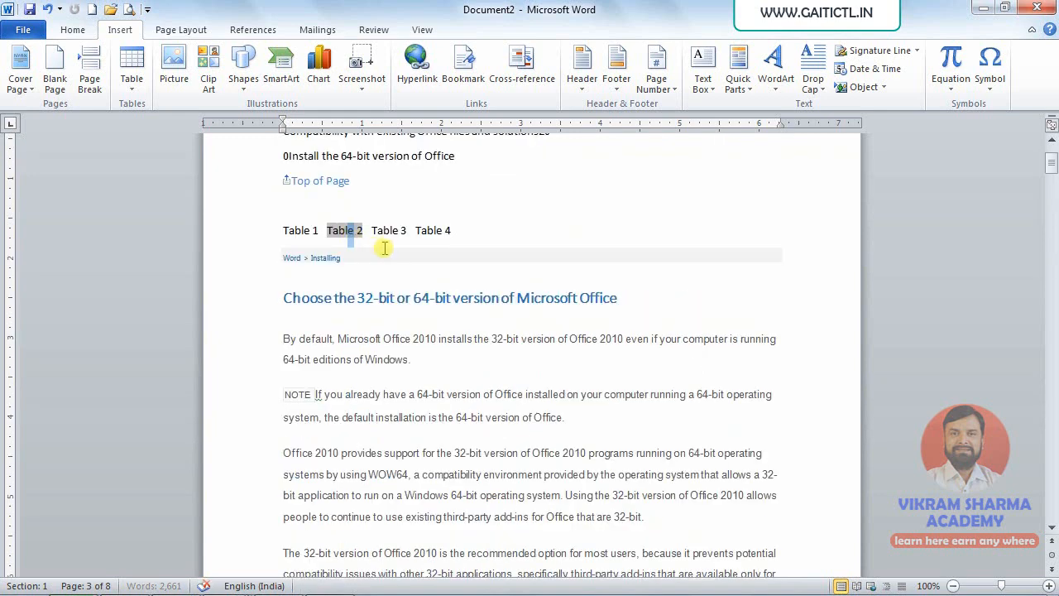
left_click(389, 231, "ctrl")
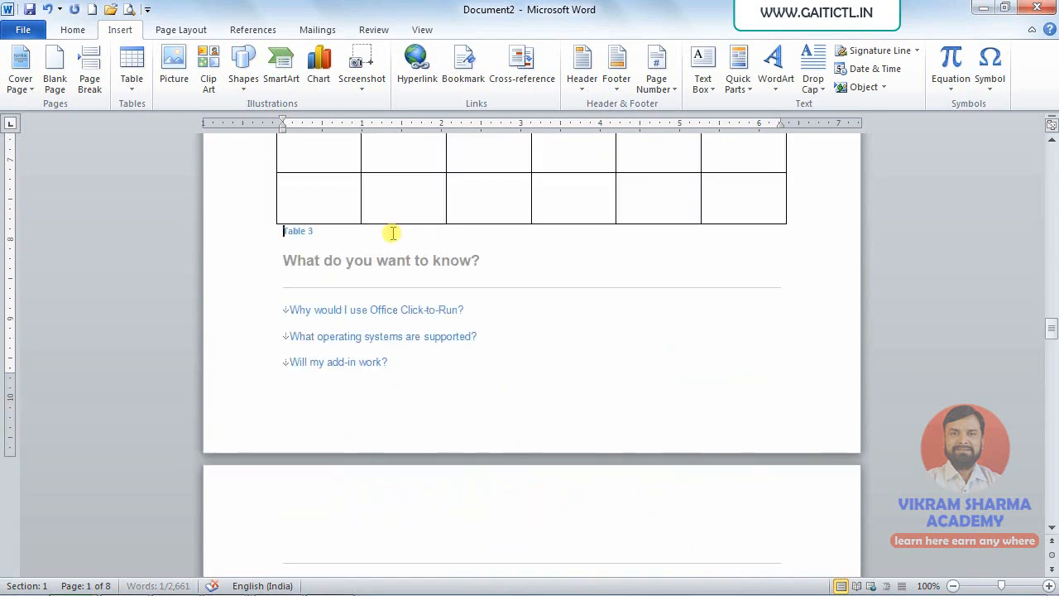
key("alt+Left")
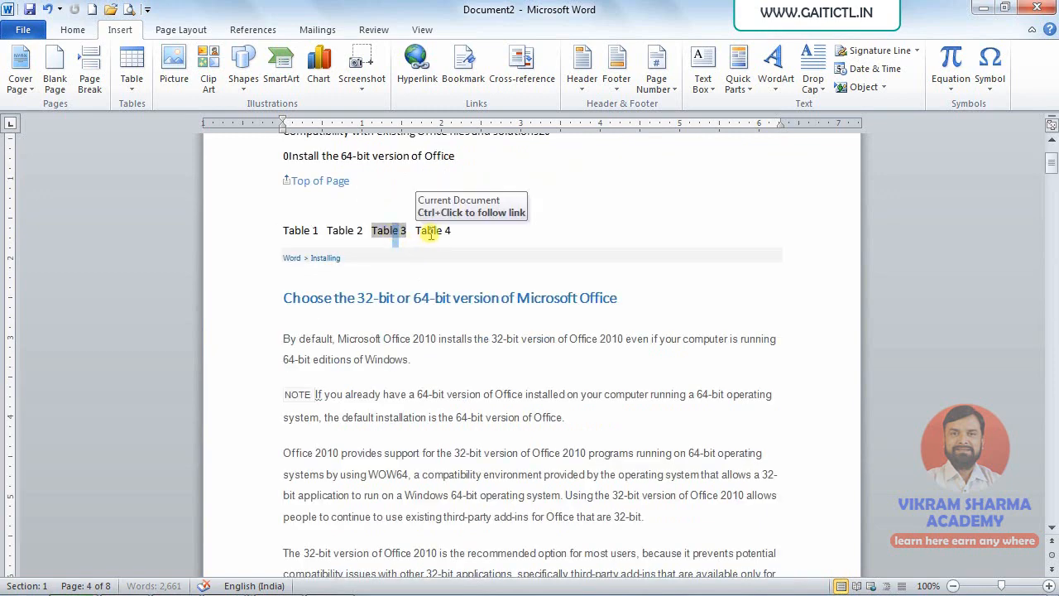
left_click(432, 232, "ctrl")
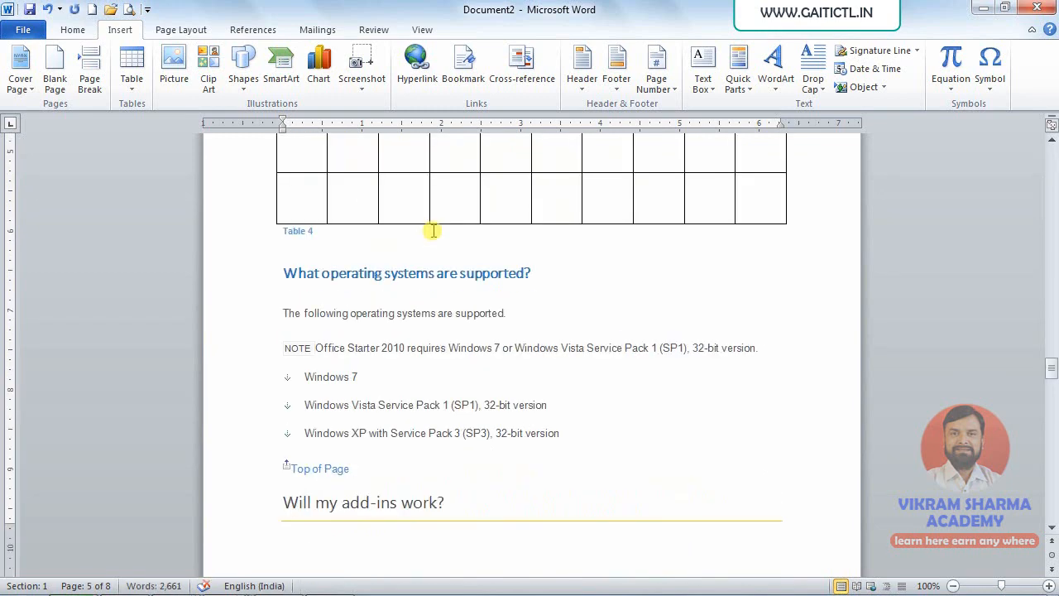
key("alt+Left")
left_click(471, 228)
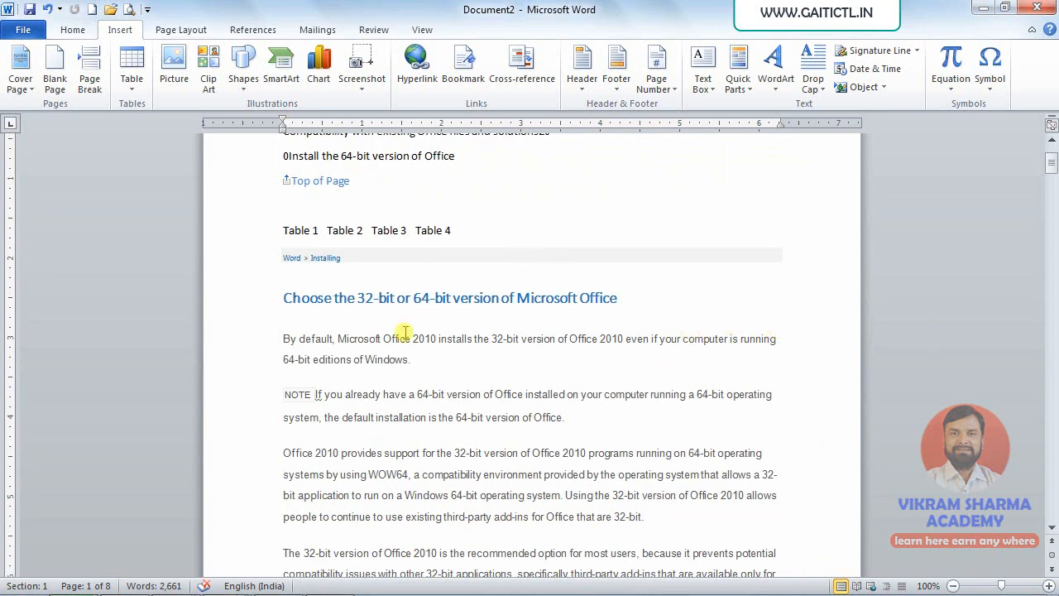
Insert picture "0" from the D: drive's Wallpapers\ANIMAL folder on a new line above the "ActiveX controls library" bullet on page 2
scroll(410, 327, "down", 20)
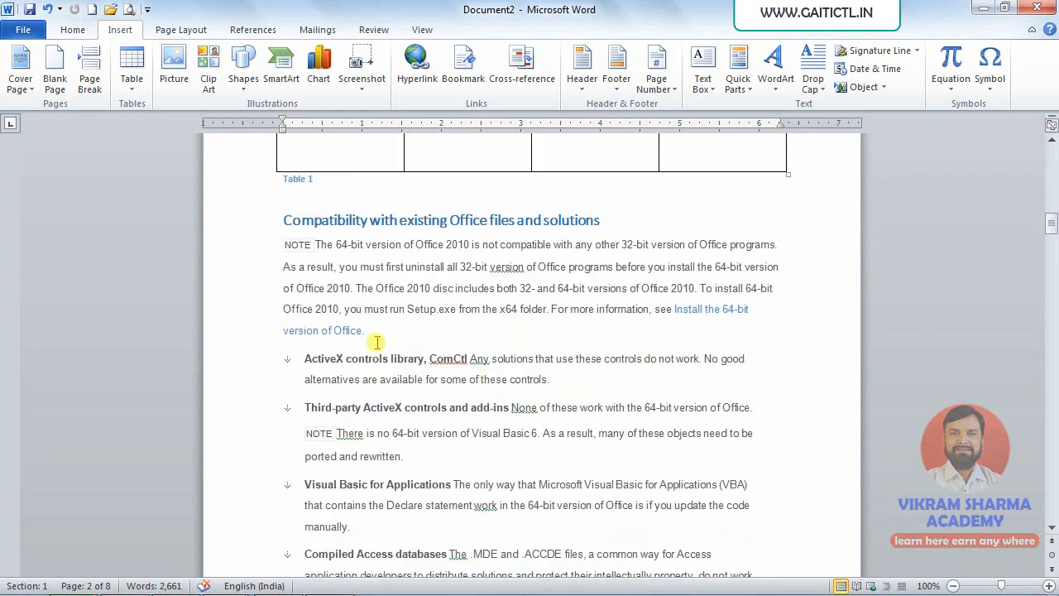
left_click(378, 342)
left_click(394, 323)
key("Return")
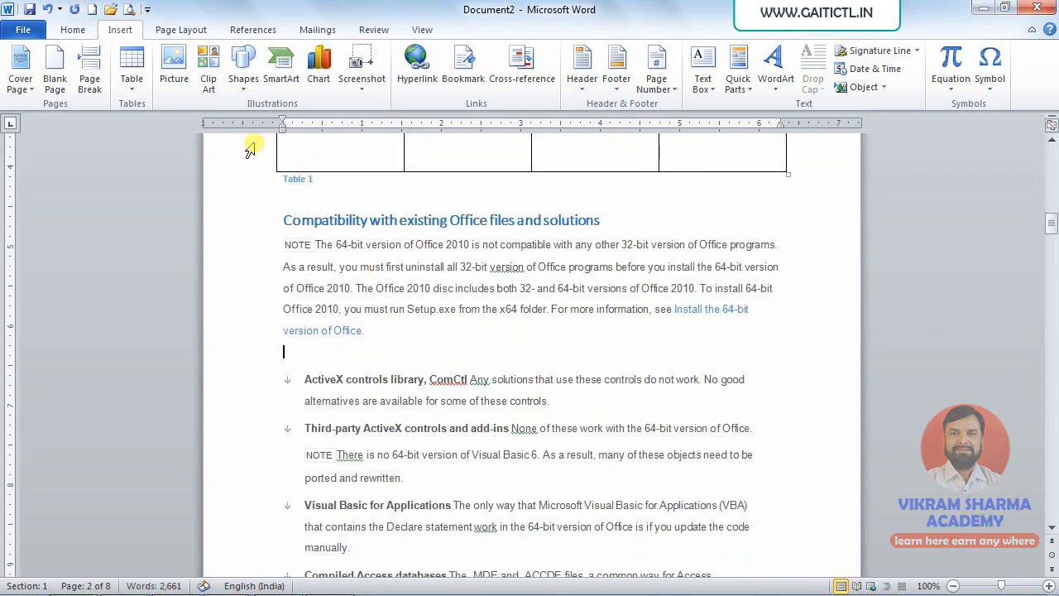
left_click(173, 66)
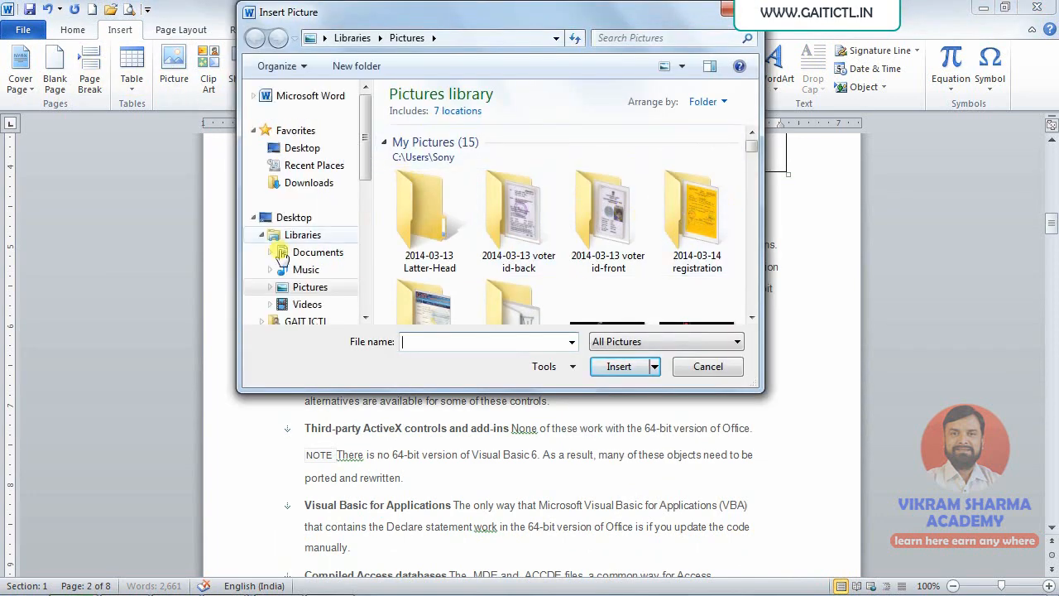
scroll(356, 207, "down", 3)
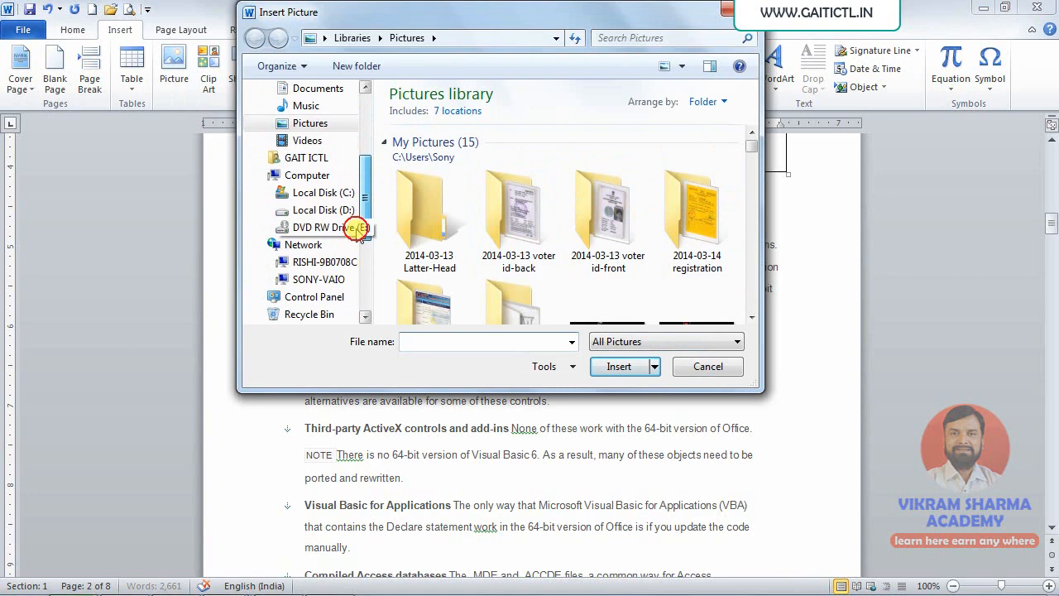
left_click(347, 209)
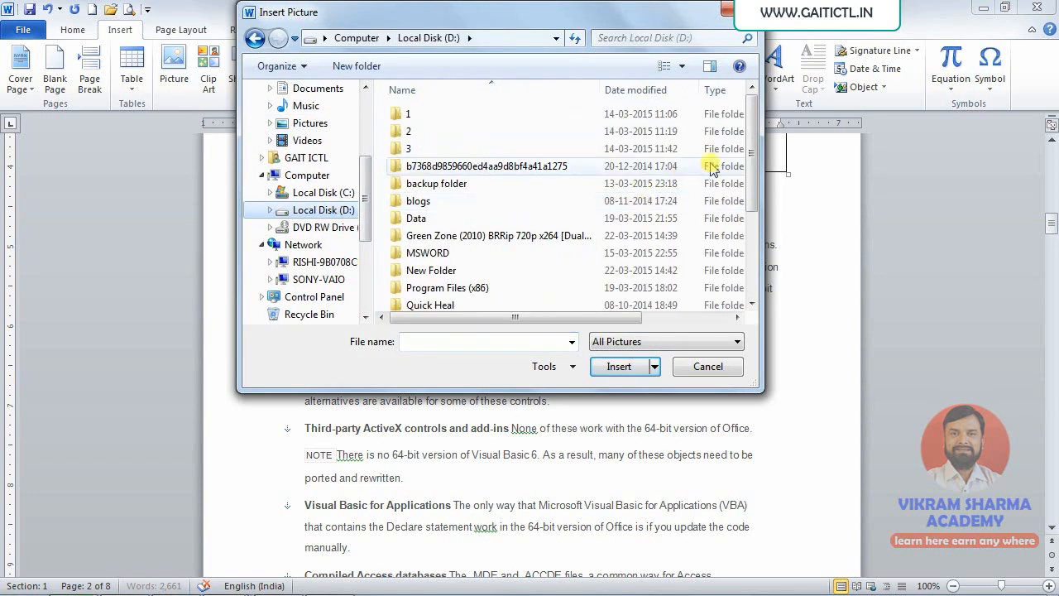
left_click_drag(749, 199, 748, 265)
double_click(461, 250)
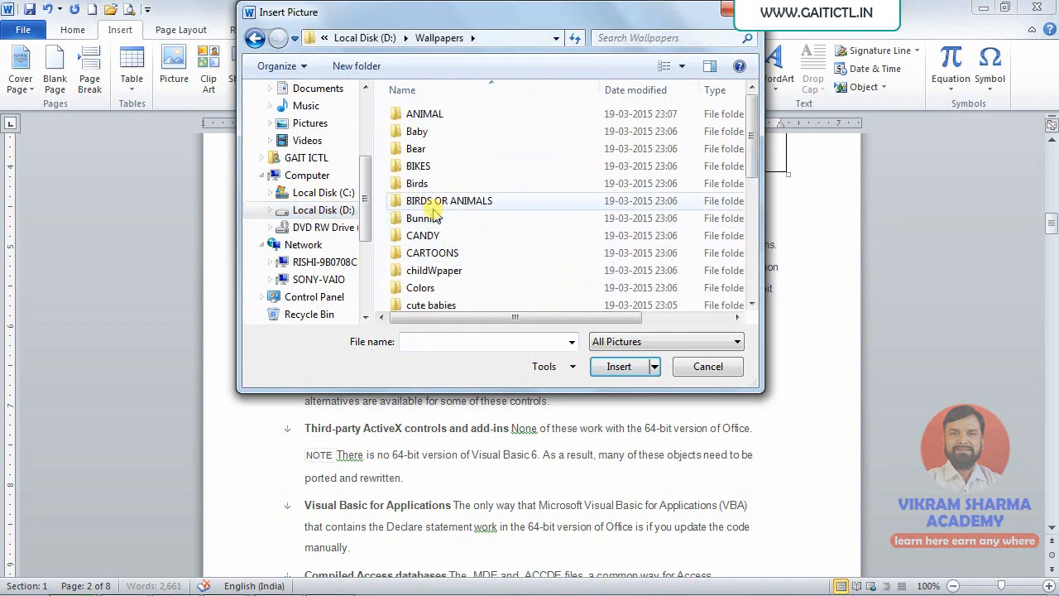
double_click(426, 120)
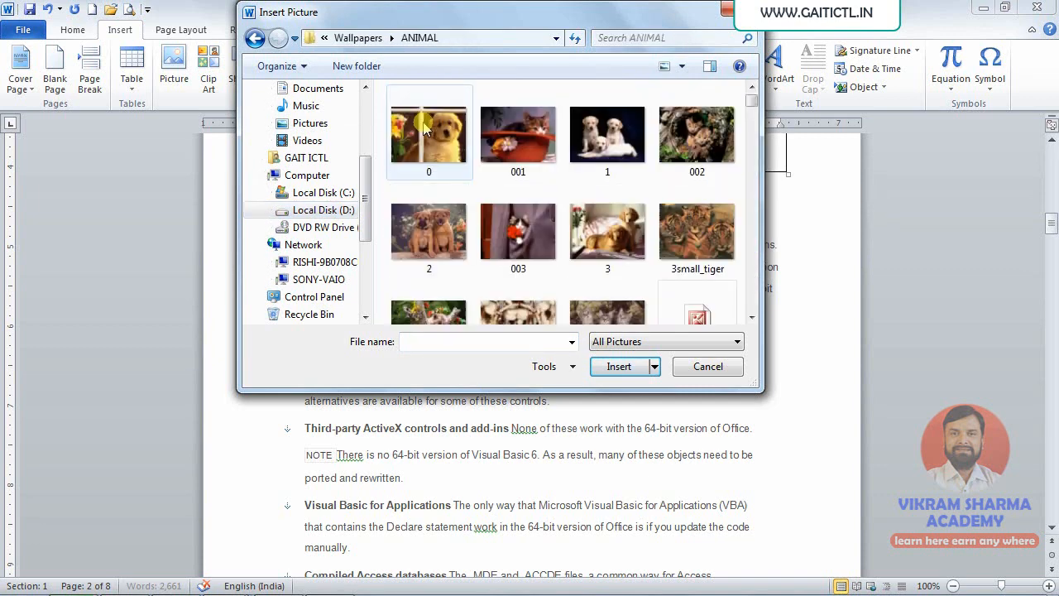
double_click(423, 124)
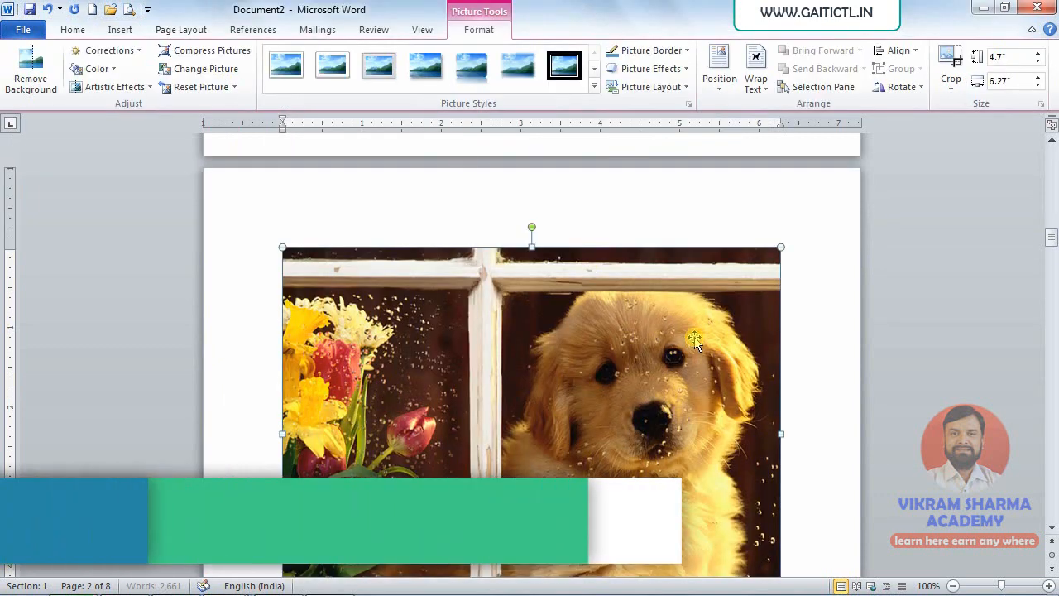
Shrink the puppy picture proportionally to about 2.53" high and 3.37" wide
left_click_drag(779, 250, 530, 418)
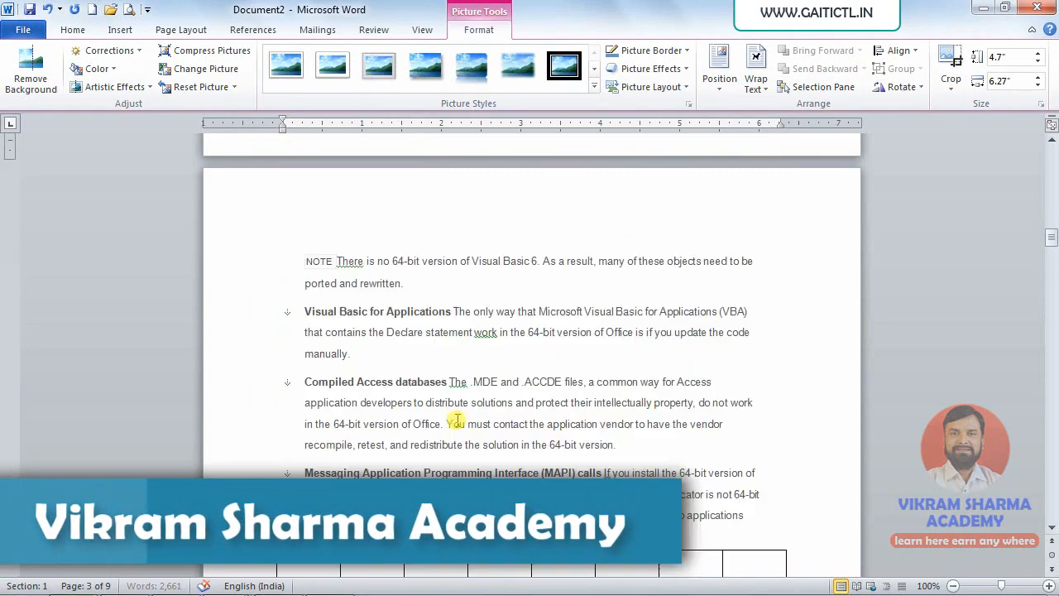
scroll(563, 397, "up", 4)
scroll(585, 384, "up", 4)
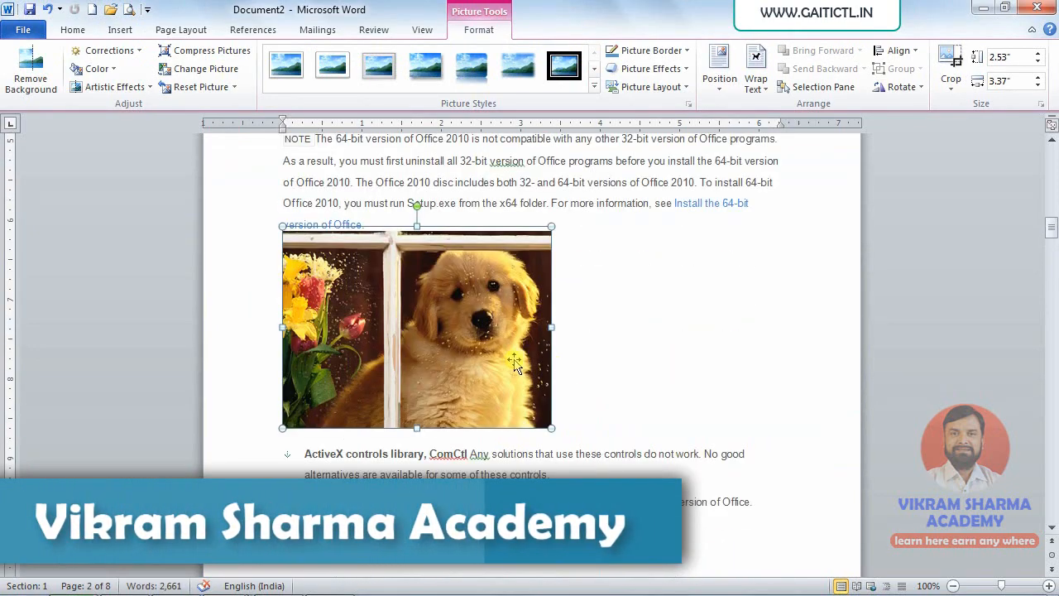
Insert picture "007" on a new line above the IMPORTANT note under "Install the 64-bit version of Office", shrinking it to about 2.84" by 3.79"
scroll(521, 368, "down", 9)
scroll(541, 389, "down", 20)
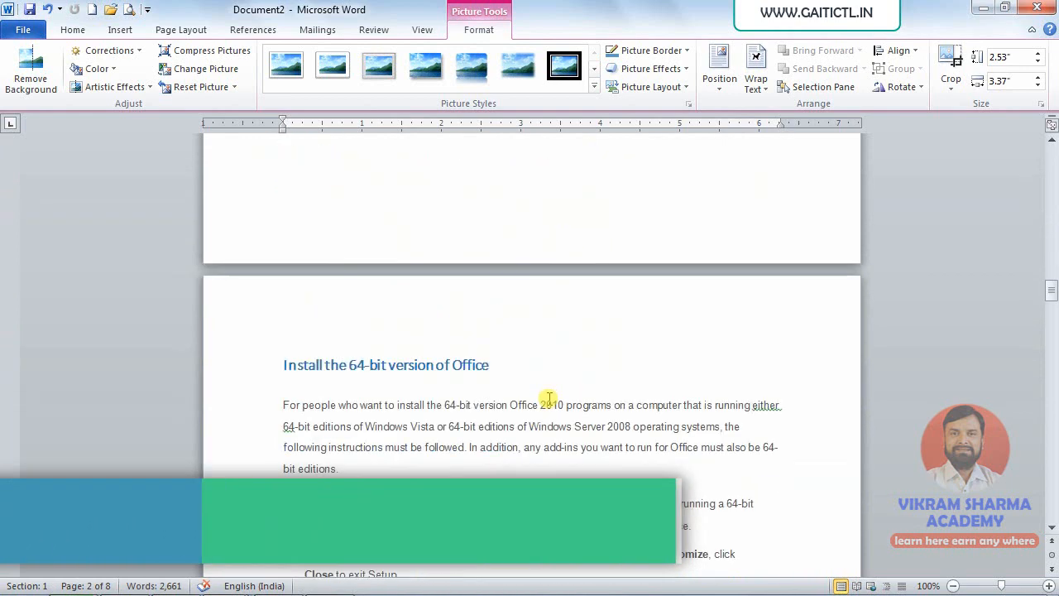
scroll(444, 276, "up", 3)
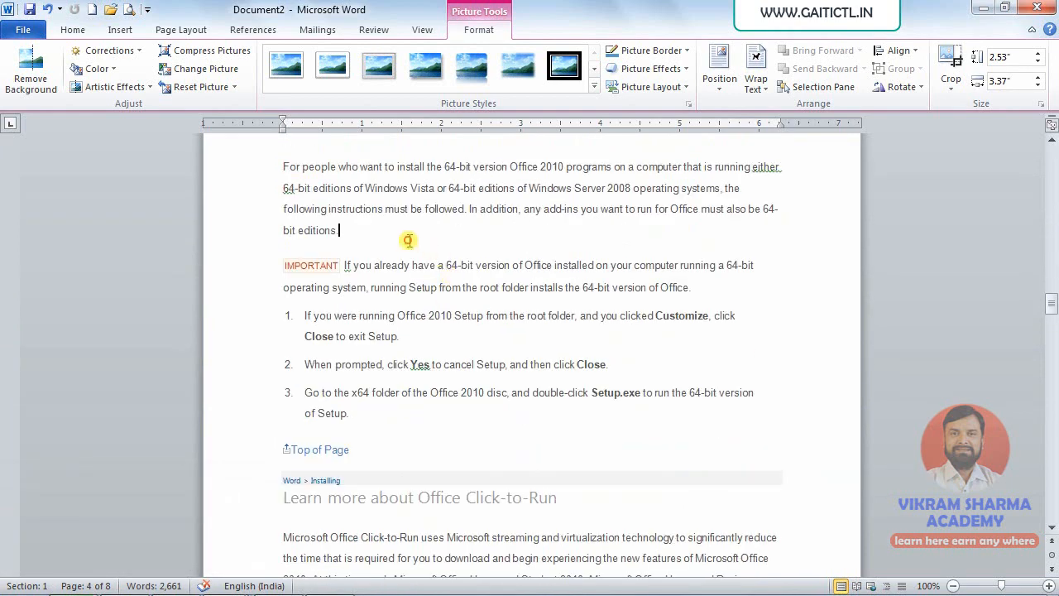
key("Return")
left_click(126, 31)
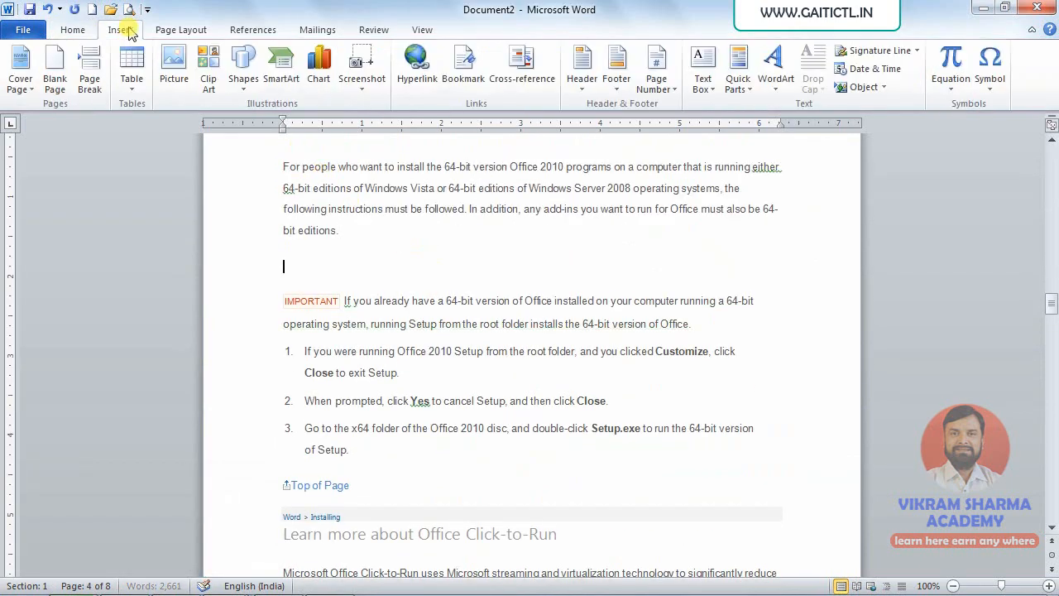
left_click(177, 72)
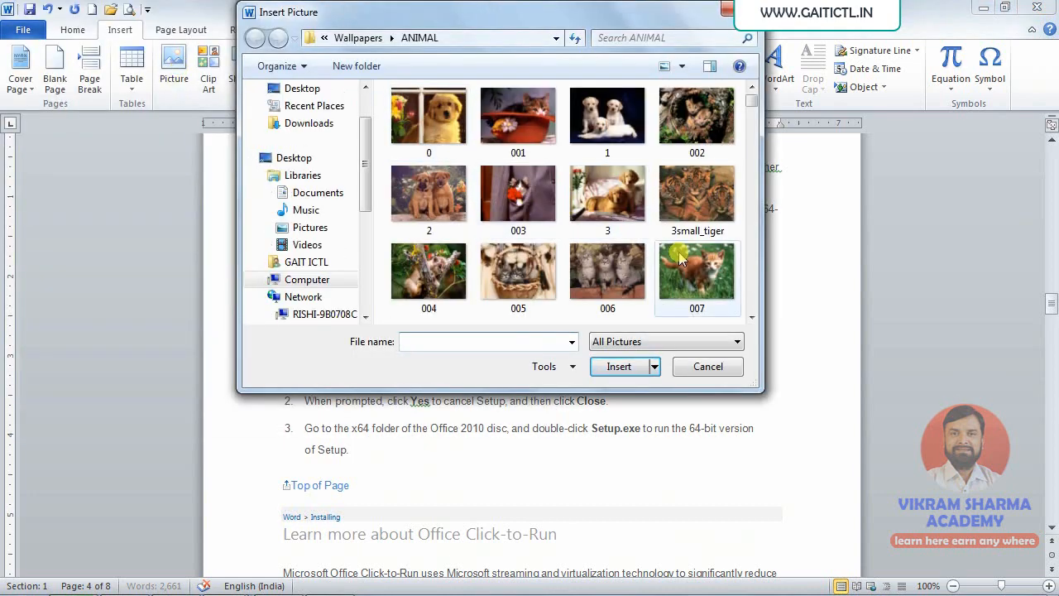
key("Escape")
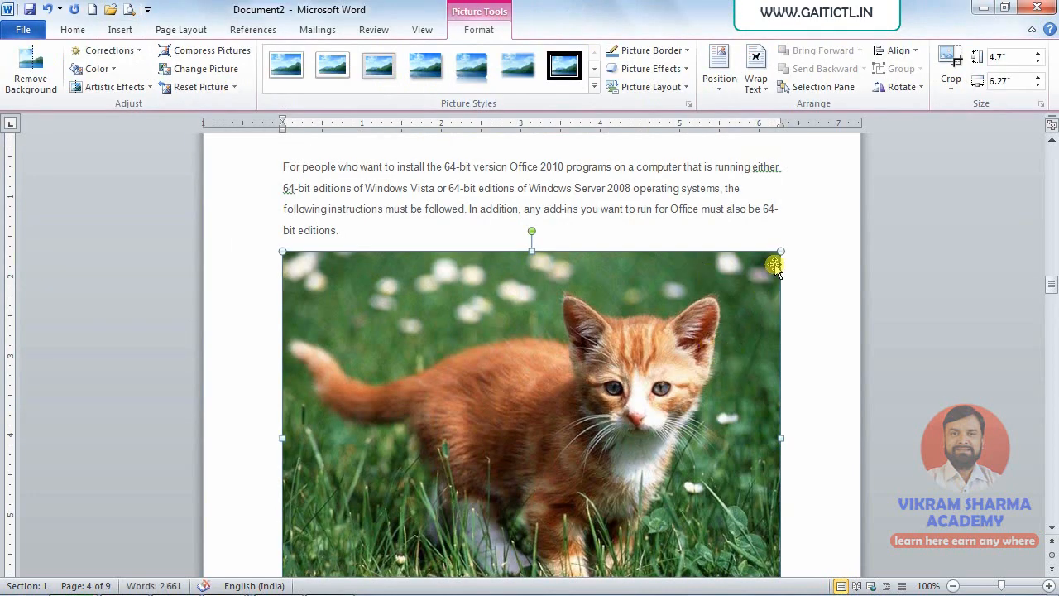
left_click_drag(781, 250, 422, 397)
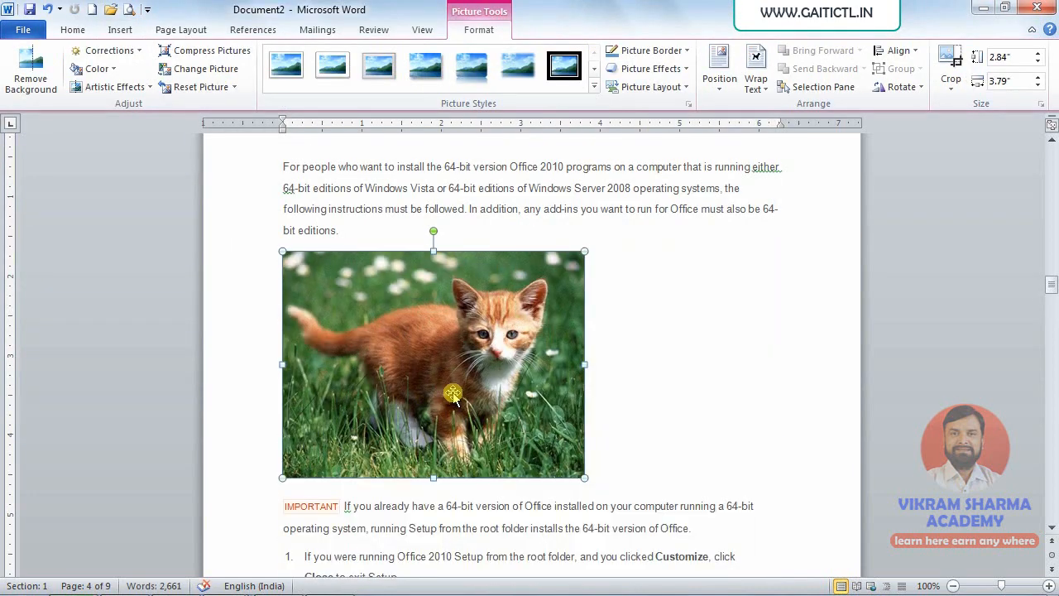
Create a new caption label "Image" and add the caption "Image 1" below the puppy picture on page 2
scroll(476, 378, "down", 5)
scroll(476, 378, "up", 10)
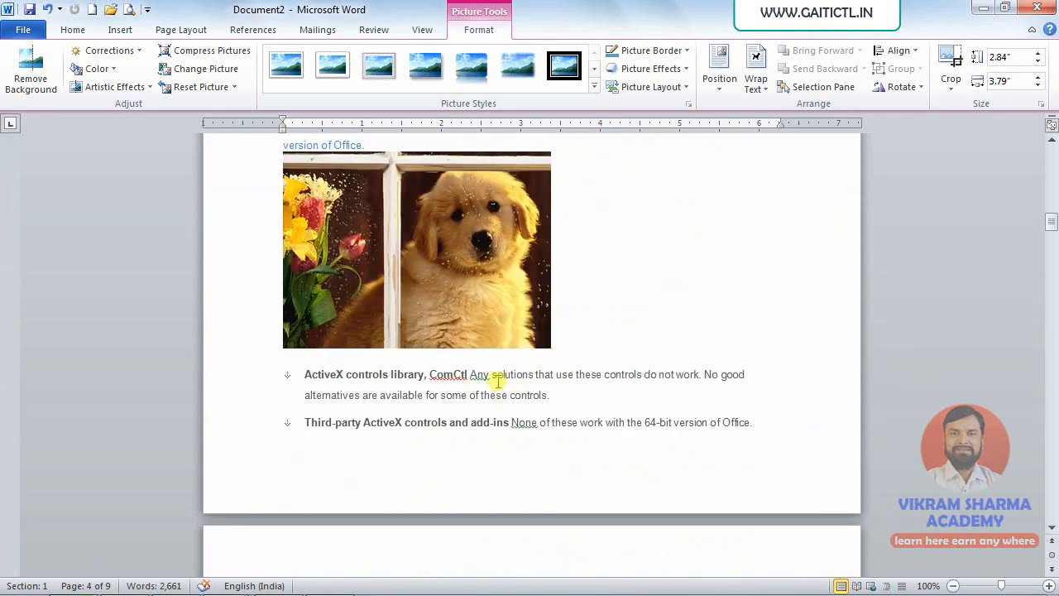
left_click(444, 269)
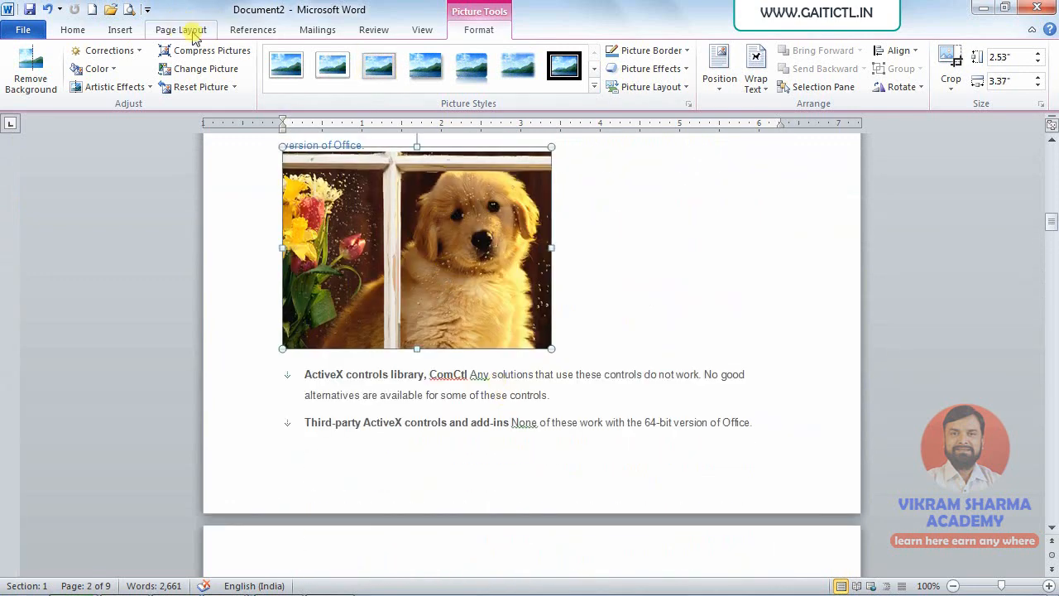
left_click(253, 30)
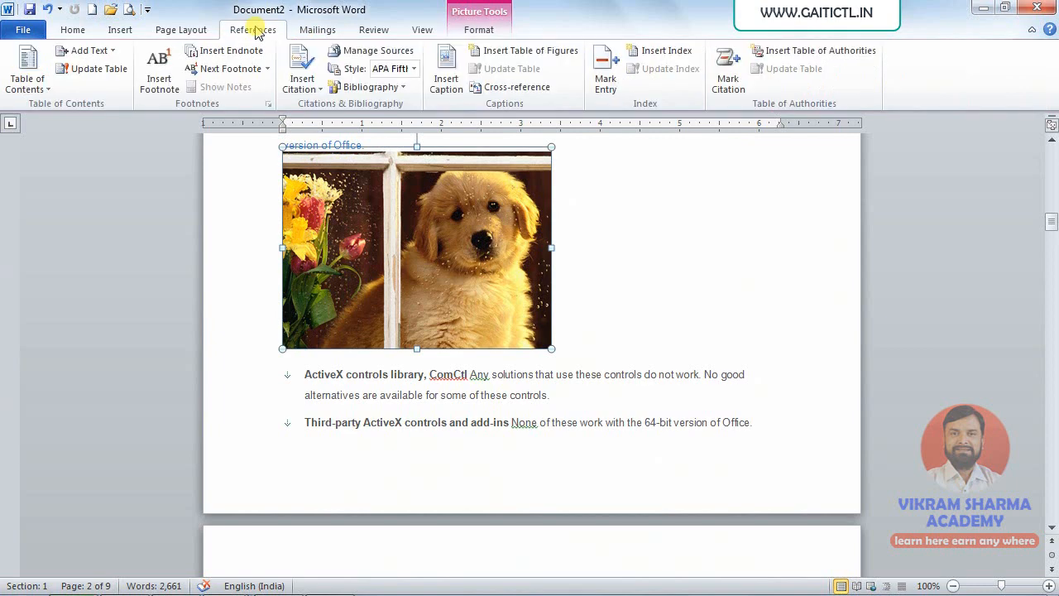
left_click(450, 87)
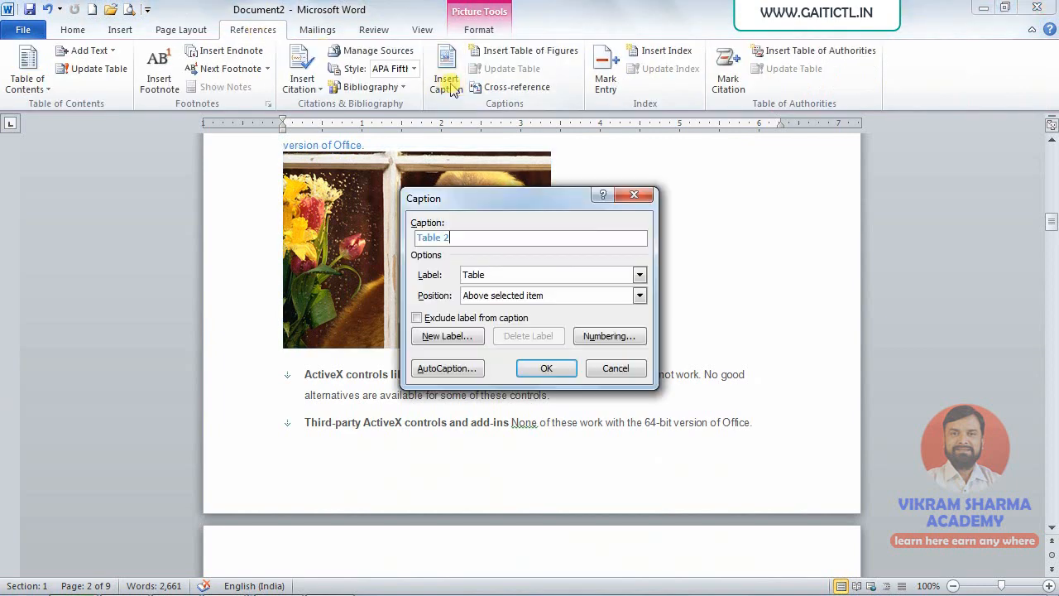
left_click(640, 276)
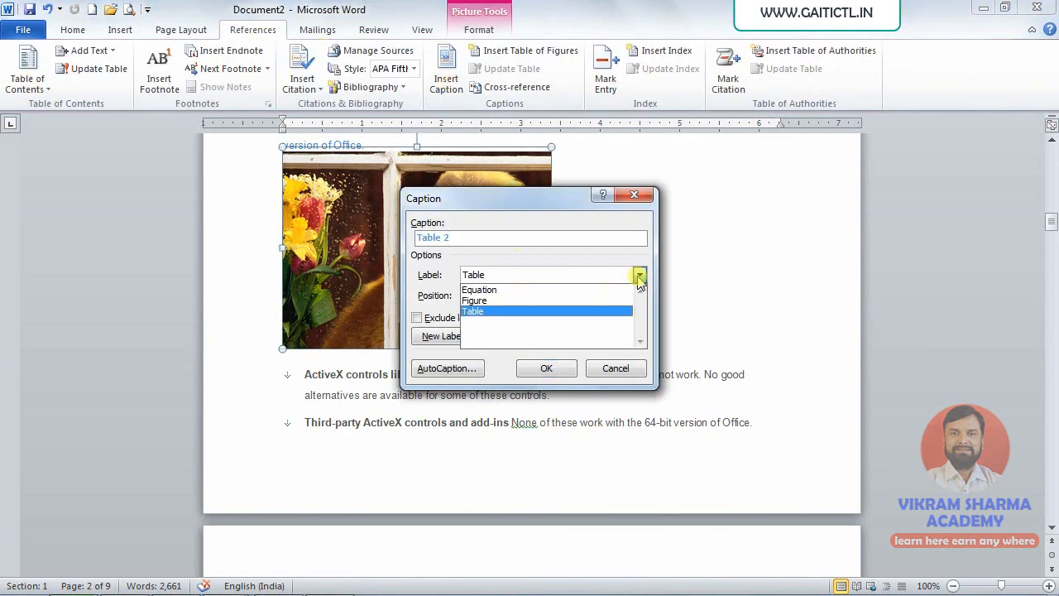
left_click(500, 301)
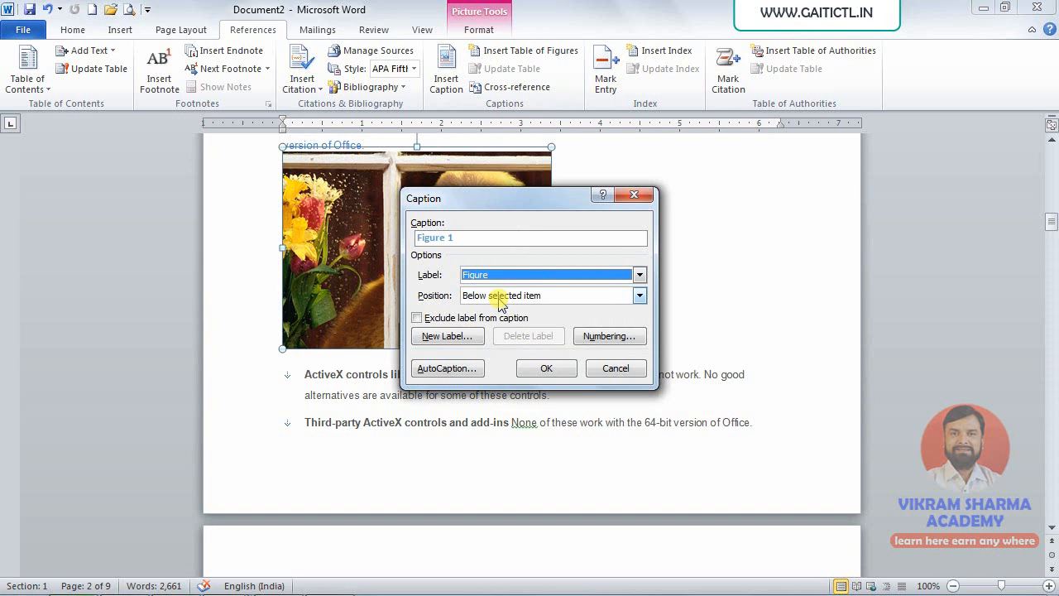
left_click(435, 344)
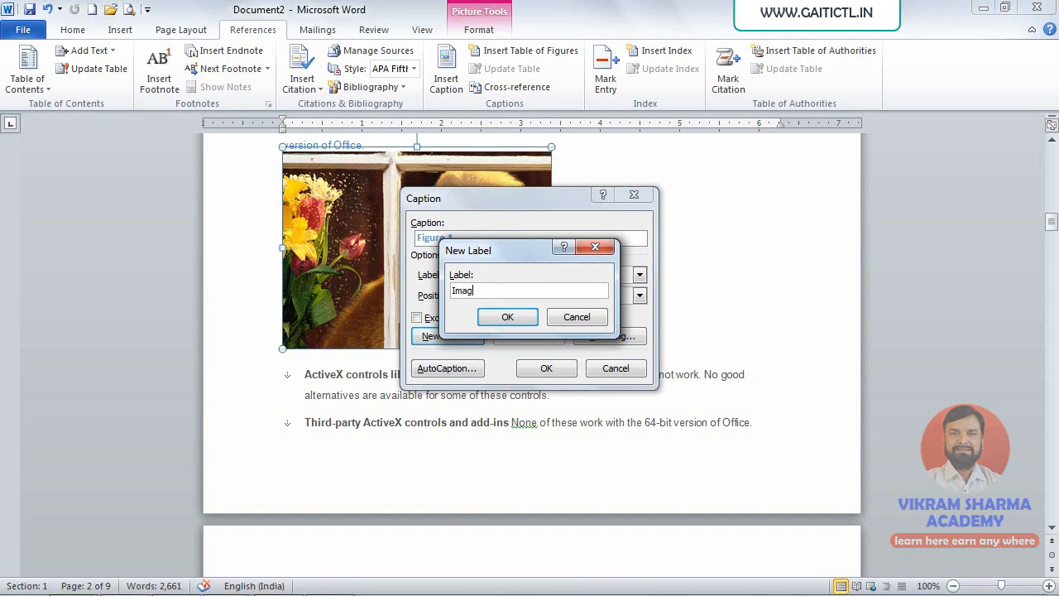
left_click(509, 316)
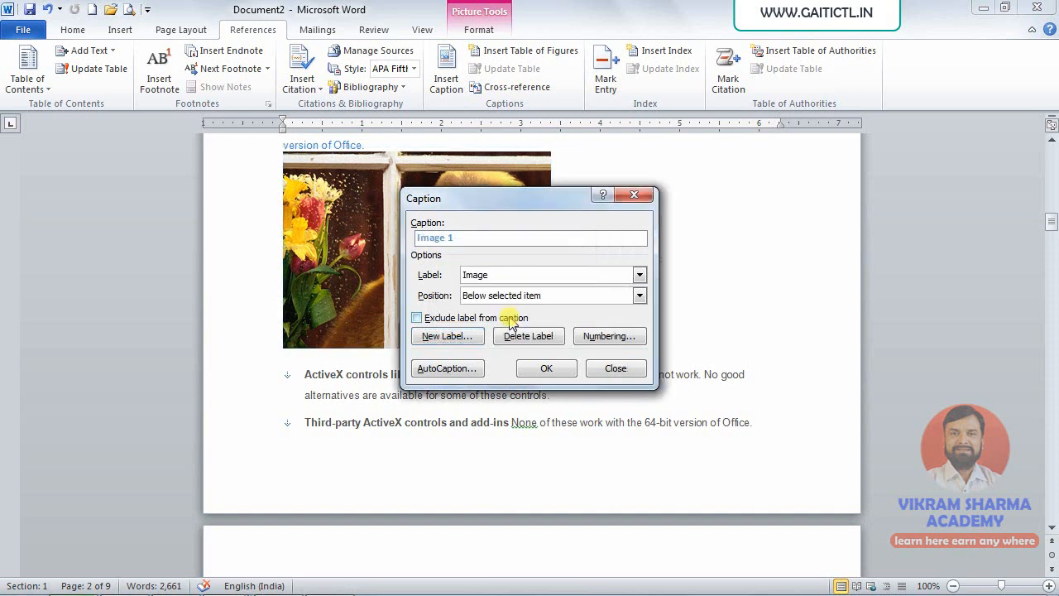
left_click(547, 368)
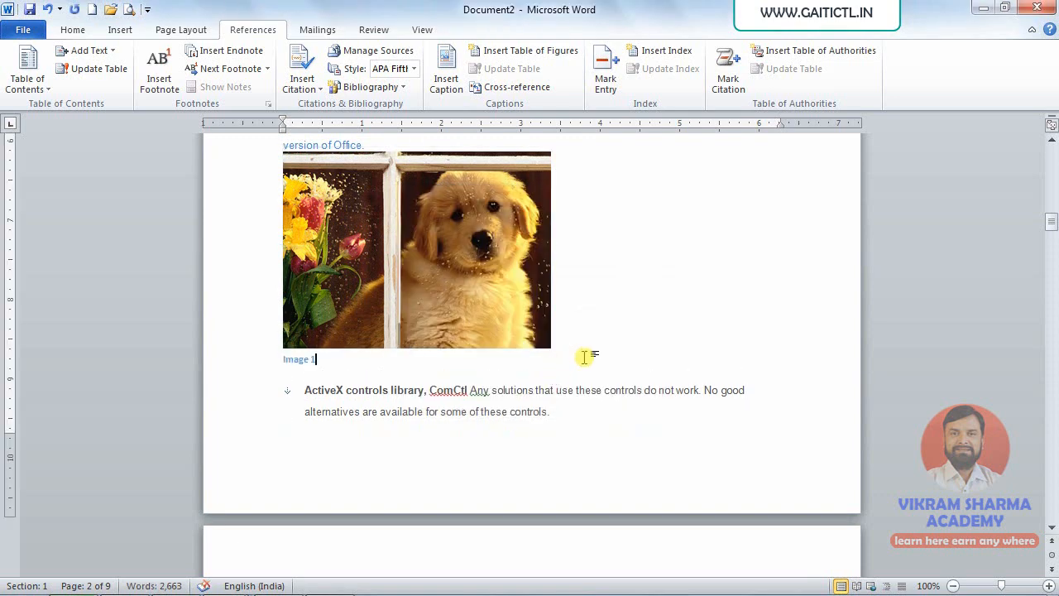
Add the caption "Image 2" below the orange kitten picture, using the Image label
scroll(635, 361, "down", 5)
scroll(634, 360, "down", 20)
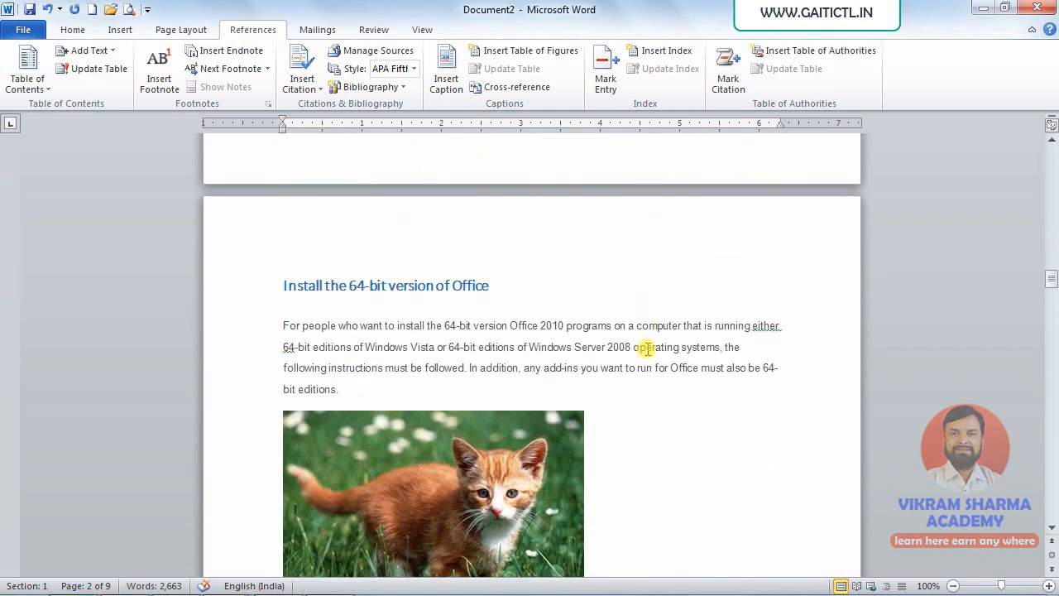
left_click(443, 361)
left_click(445, 66)
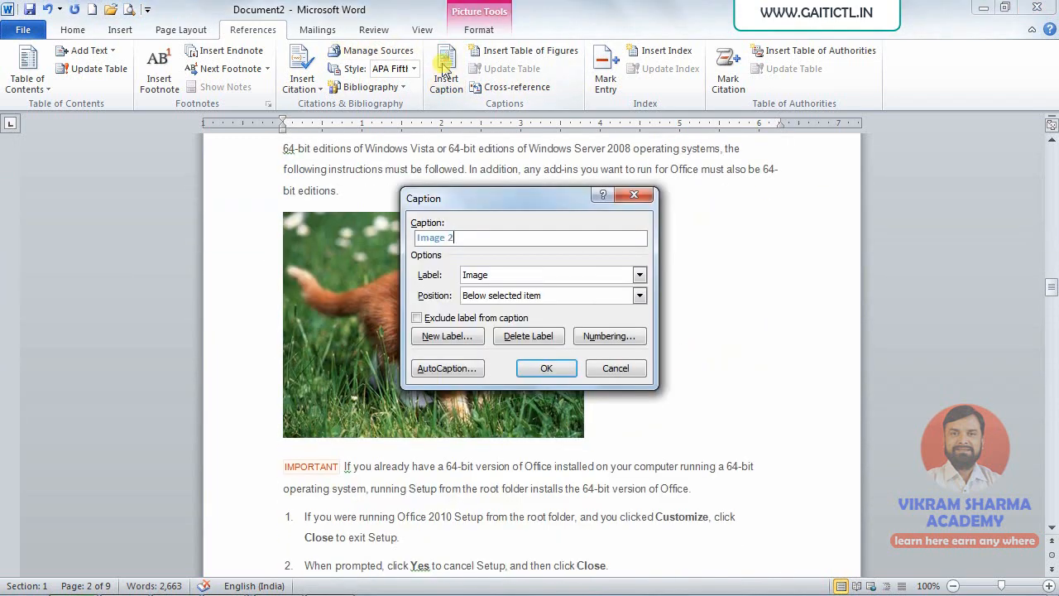
left_click(545, 369)
Insert picture "005" on a new line after page 7's first "On the Insert tab" paragraph, shrinking it to about 3.73" high and 4.97" wide
scroll(600, 352, "down", 15)
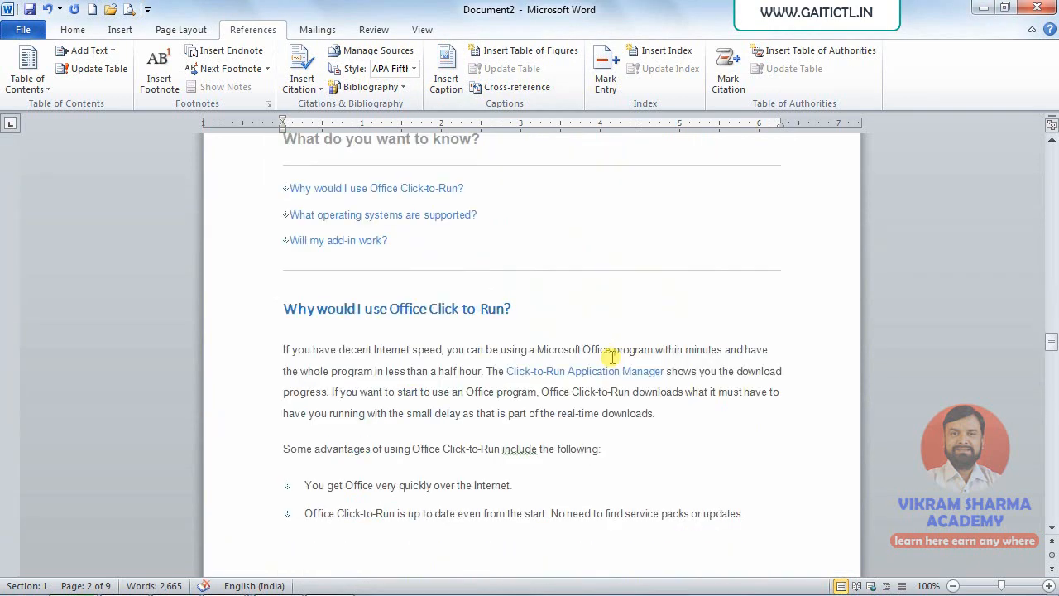
scroll(609, 356, "down", 15)
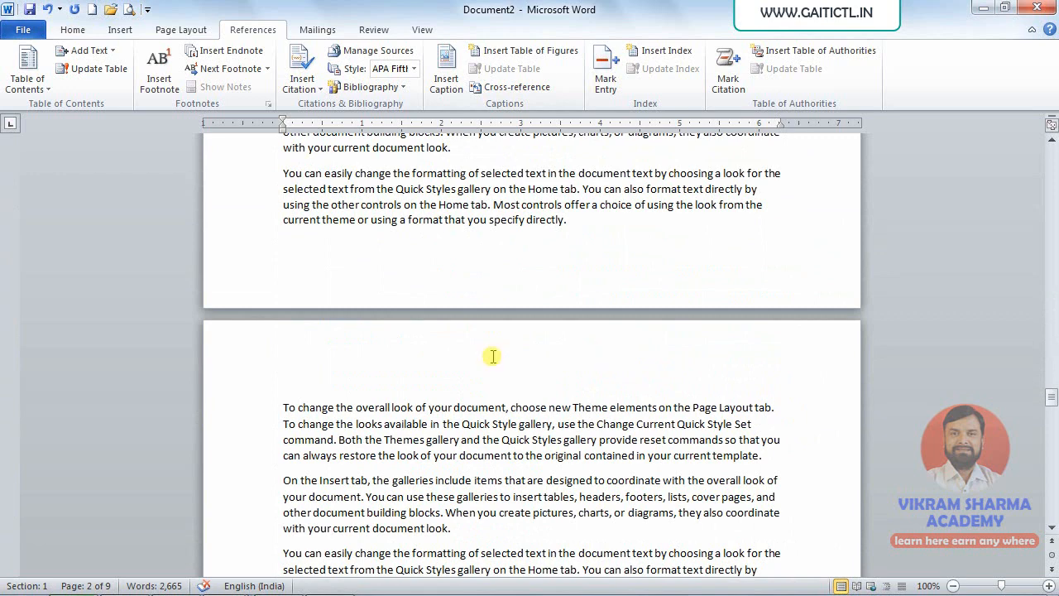
scroll(543, 343, "down", 5)
left_click(505, 288)
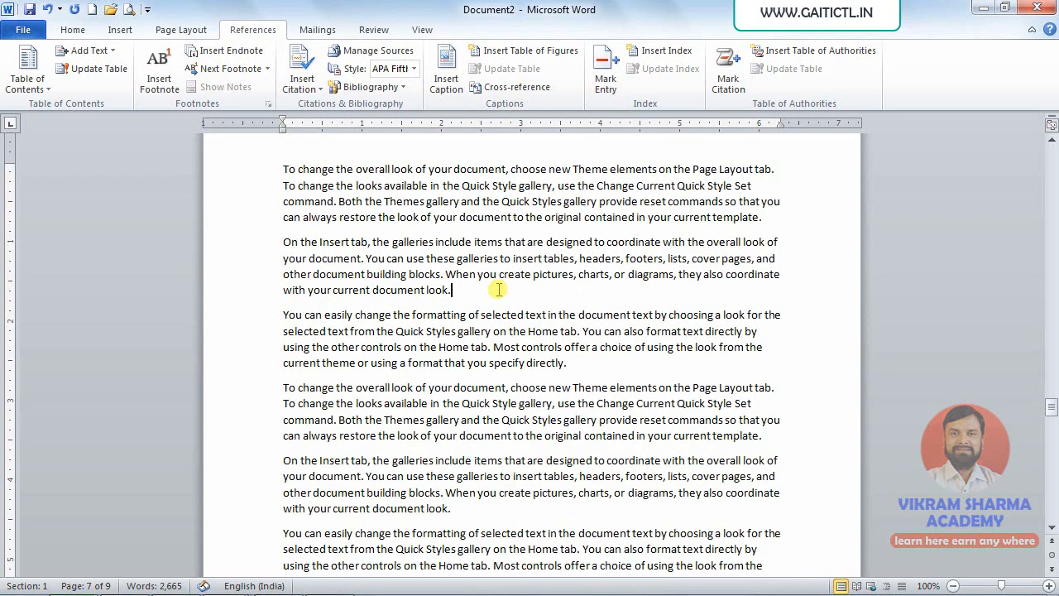
key("Return")
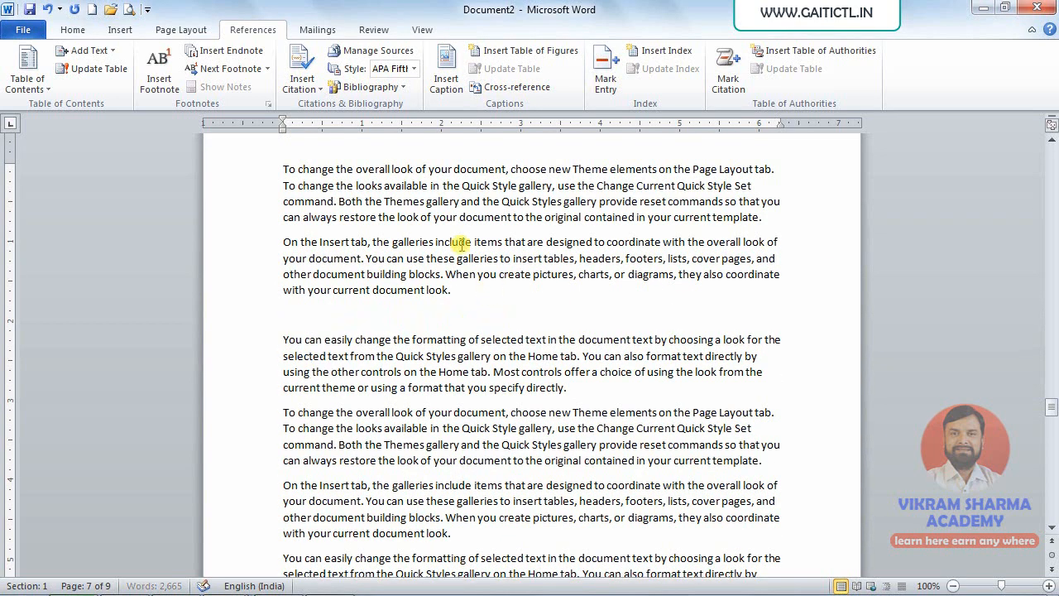
left_click(120, 30)
left_click(174, 68)
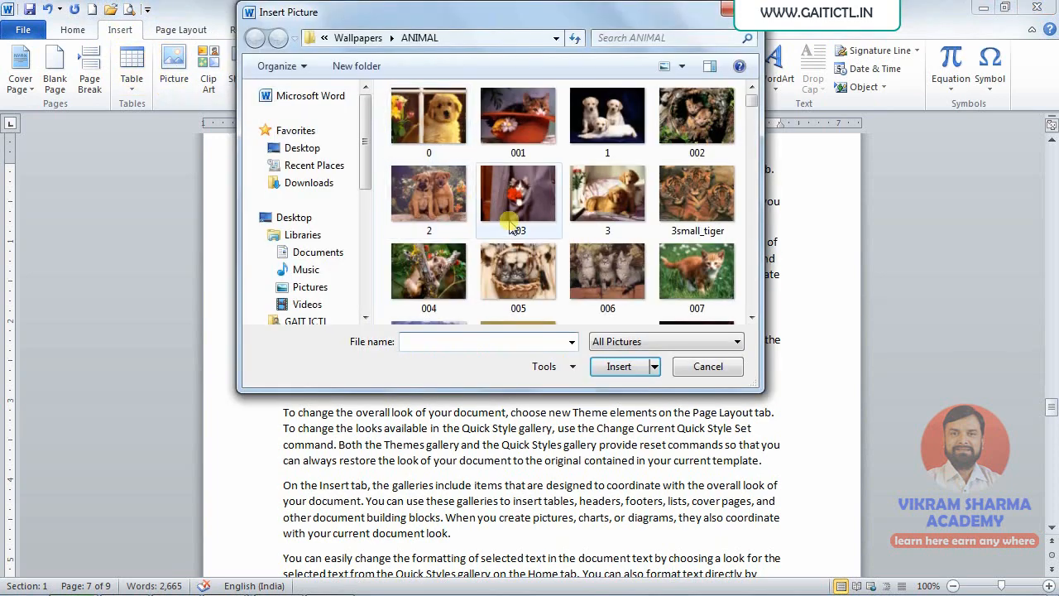
double_click(523, 273)
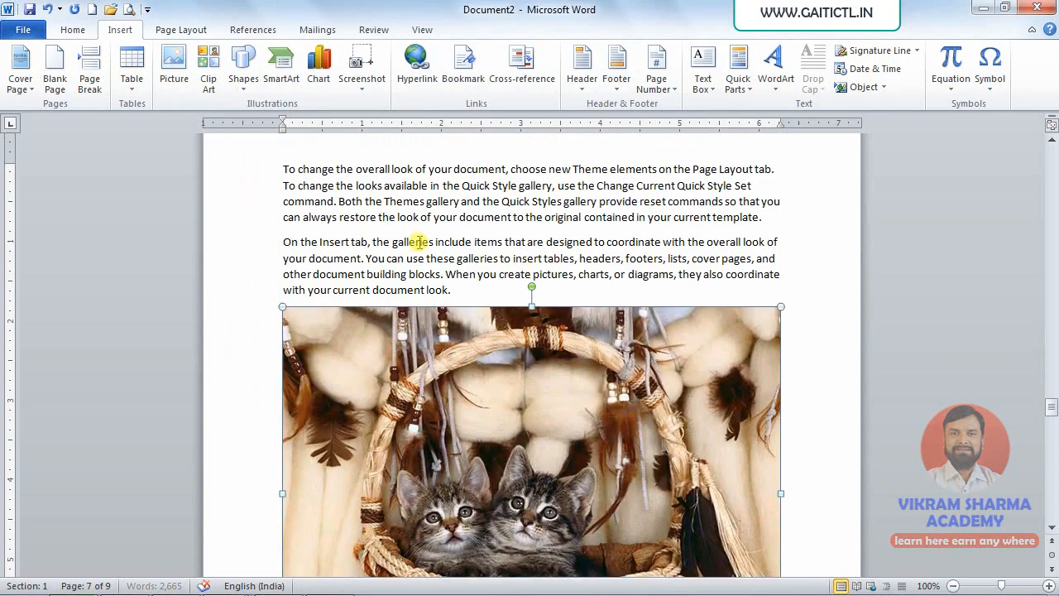
left_click_drag(773, 250, 677, 347)
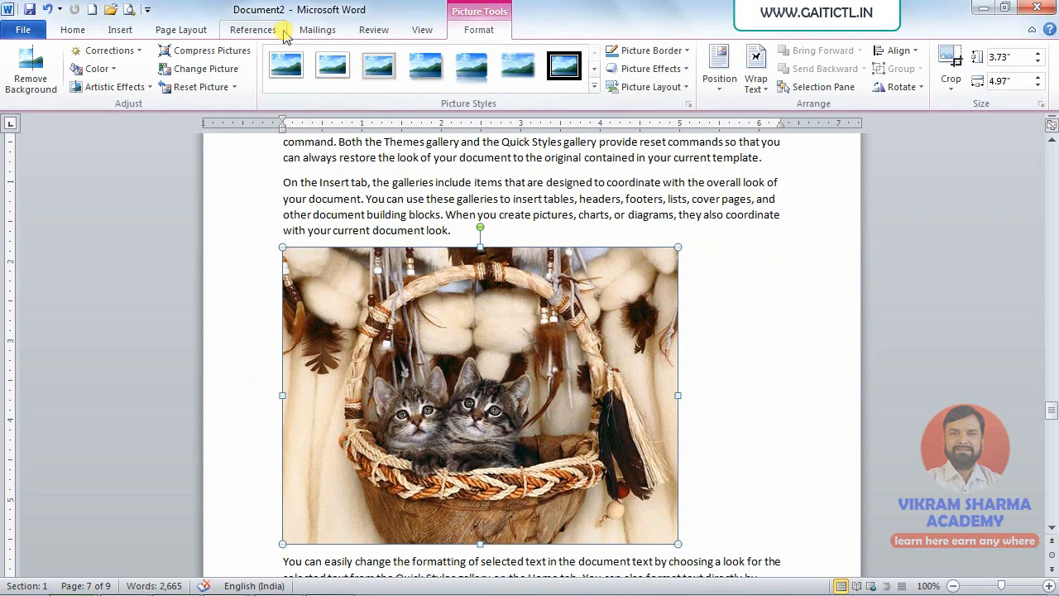
Add the caption "Image 3" below the picture of the two kittens in a basket
left_click(253, 30)
left_click(443, 78)
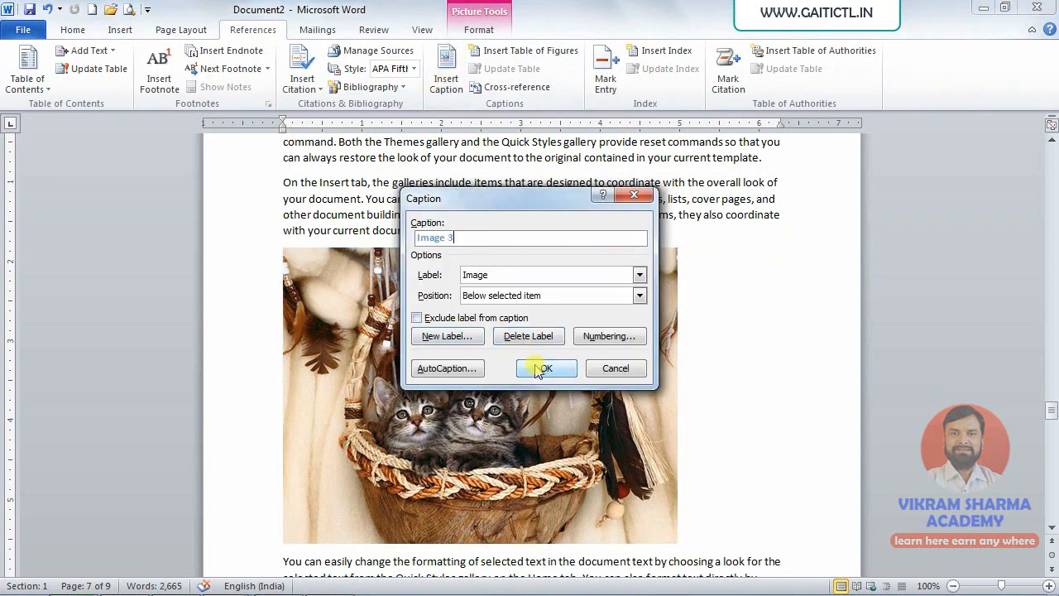
left_click(539, 372)
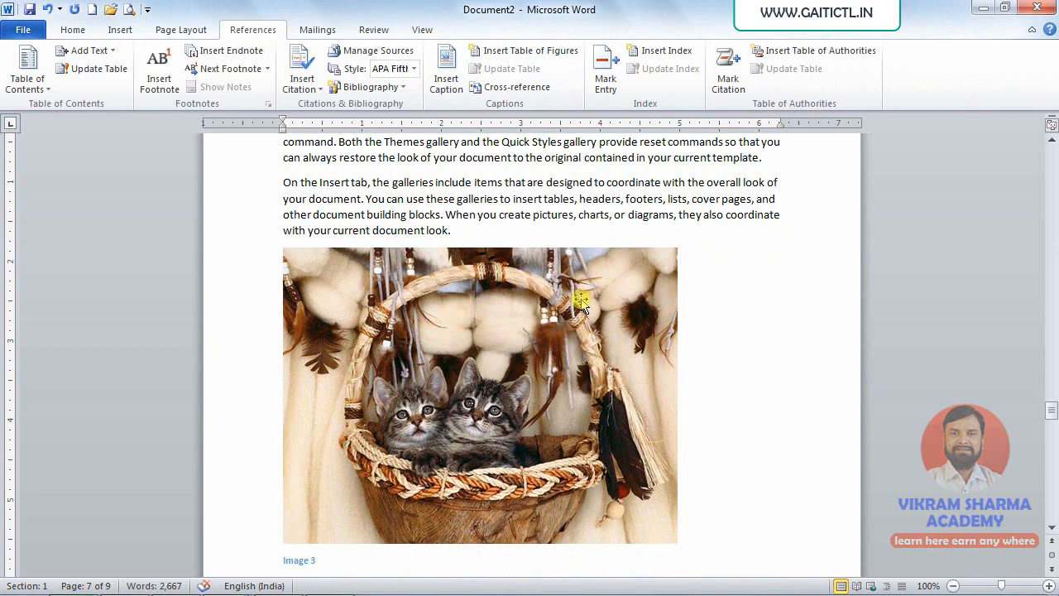
Insert a hyperlinked cross-reference to the entire Image 1 caption on a new line below the Table references on page 1
key("ctrl+Home")
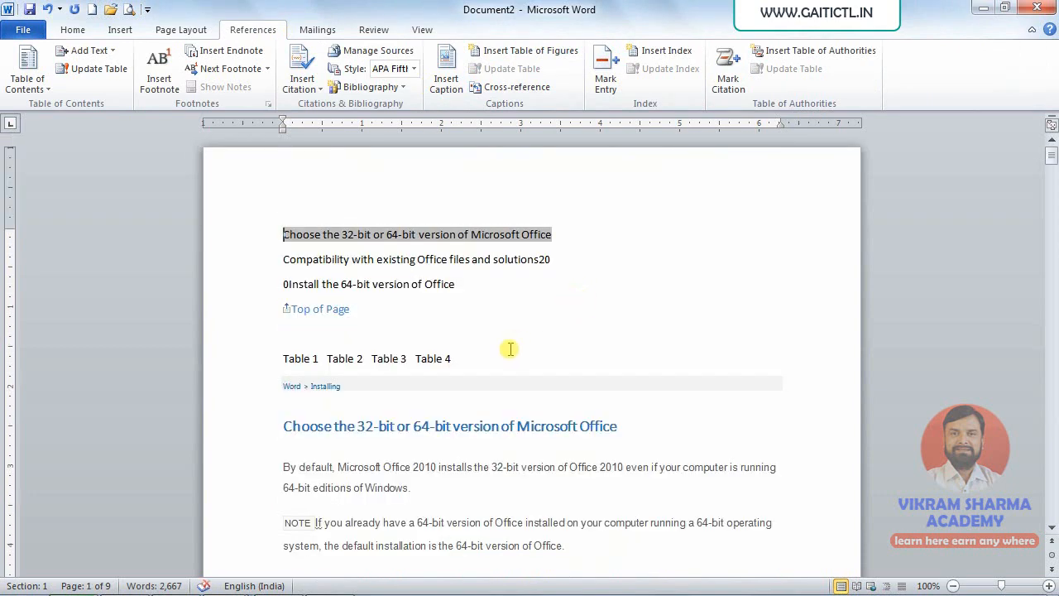
left_click(504, 357)
key("Return")
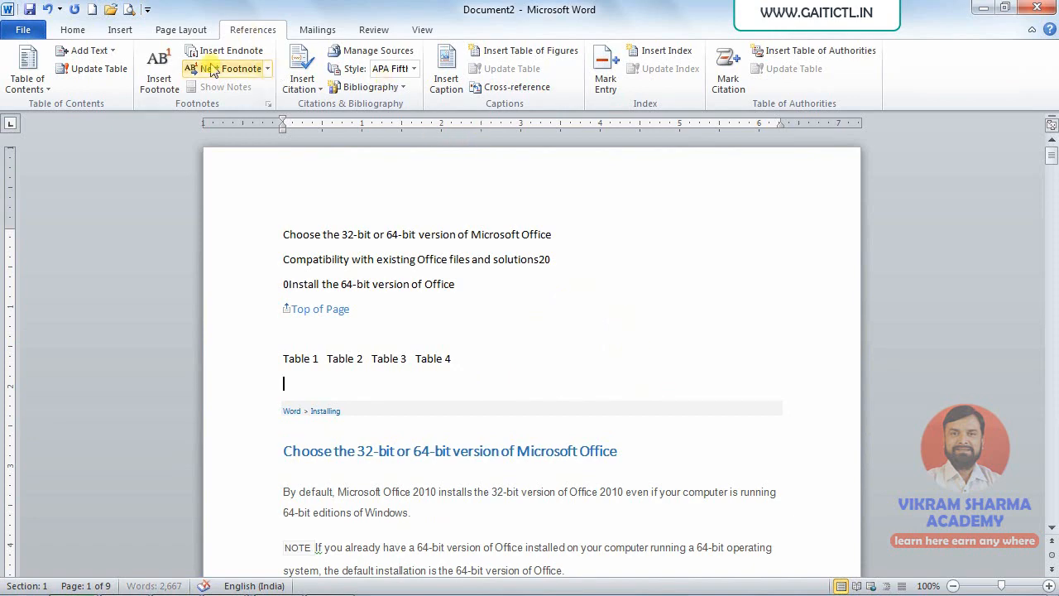
left_click(120, 30)
left_click(513, 73)
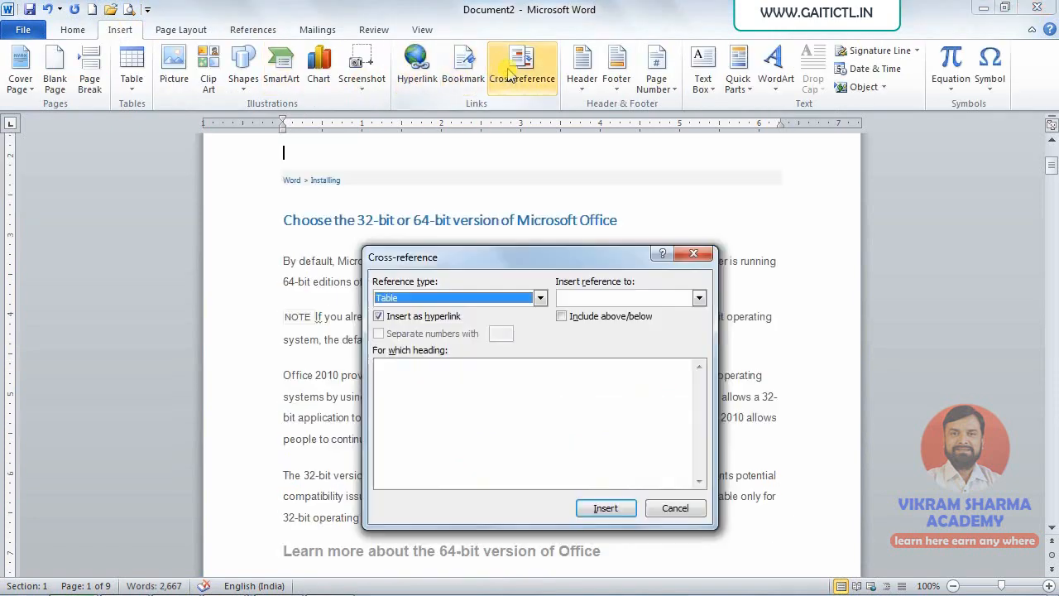
left_click(445, 297)
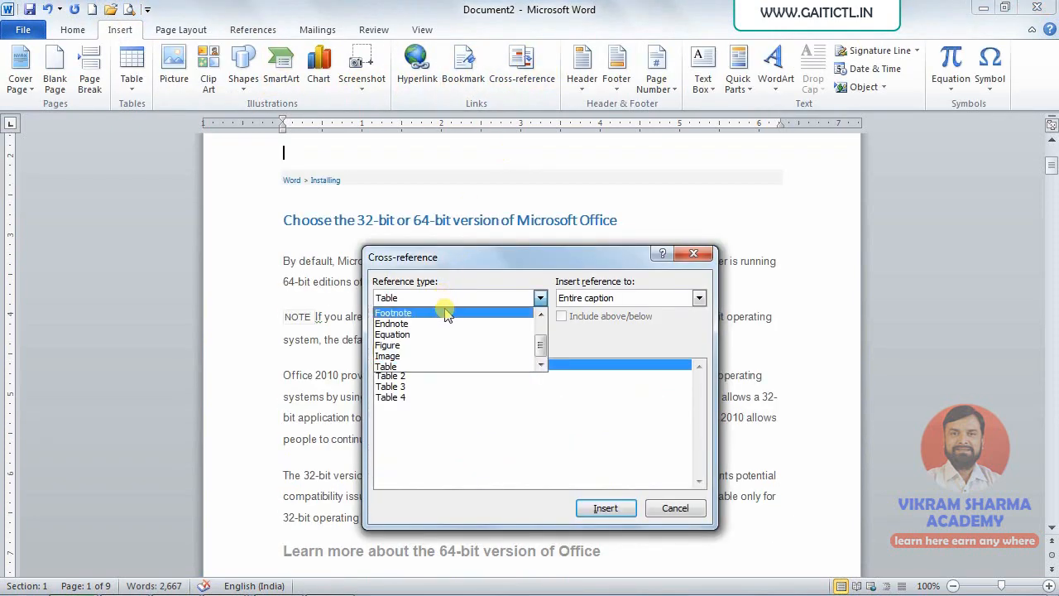
left_click(396, 356)
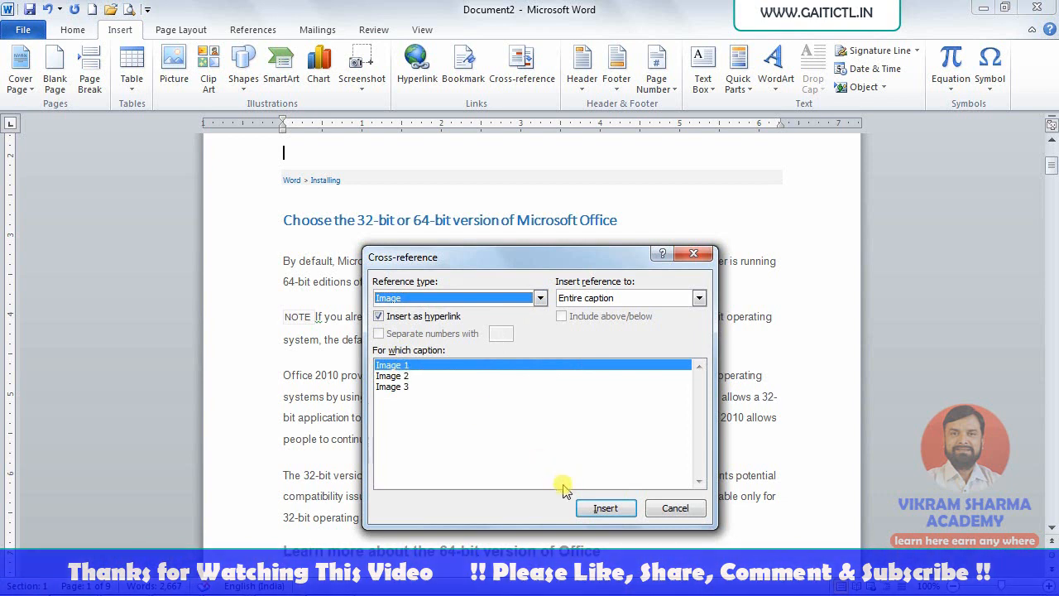
left_click(582, 509)
Add hyperlinked cross-references to the Image 2 and Image 3 captions on the same line
left_click(393, 375)
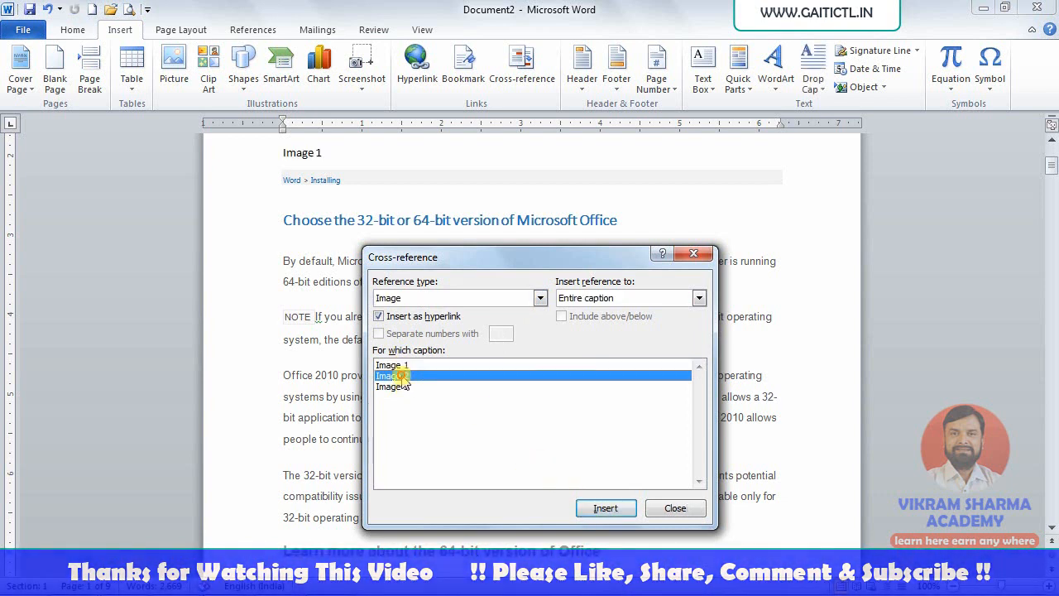
left_click(605, 508)
left_click(401, 386)
left_click(608, 507)
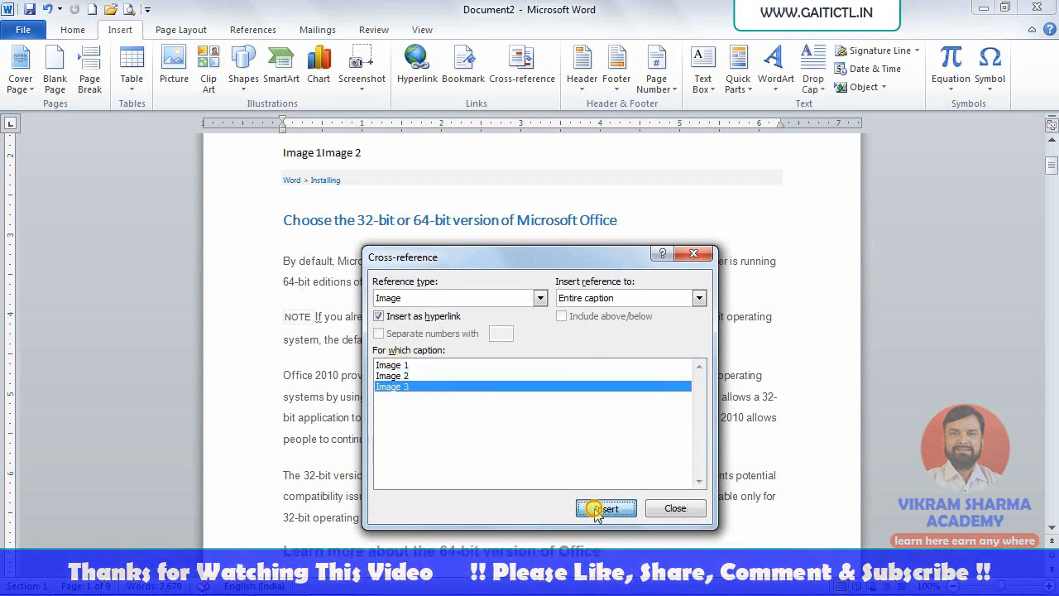
left_click(675, 509)
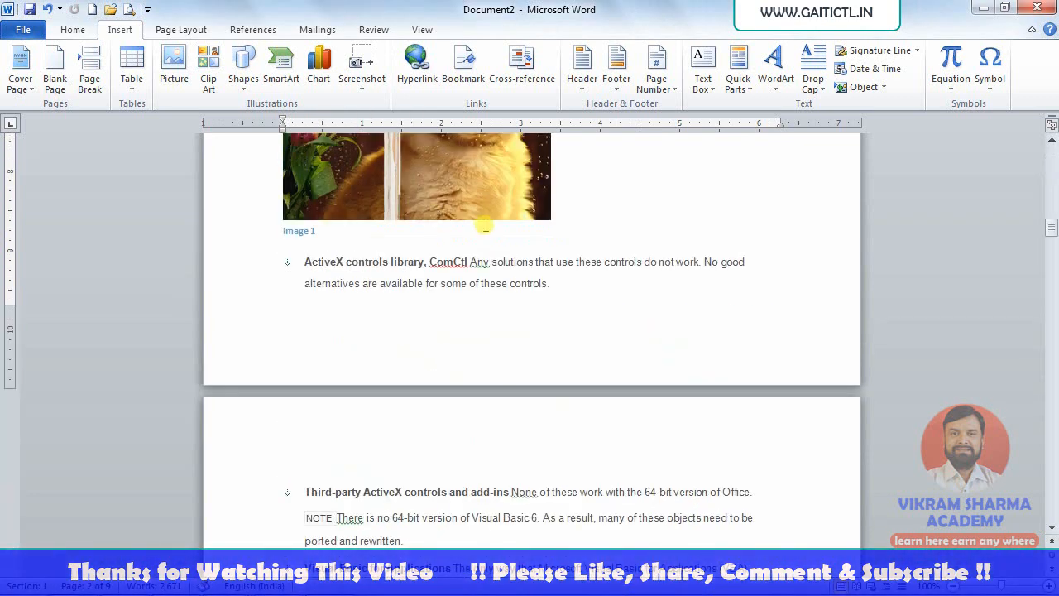
Follow the Image 1 cross-reference link to check its target and return to the reference line
key("alt+Left")
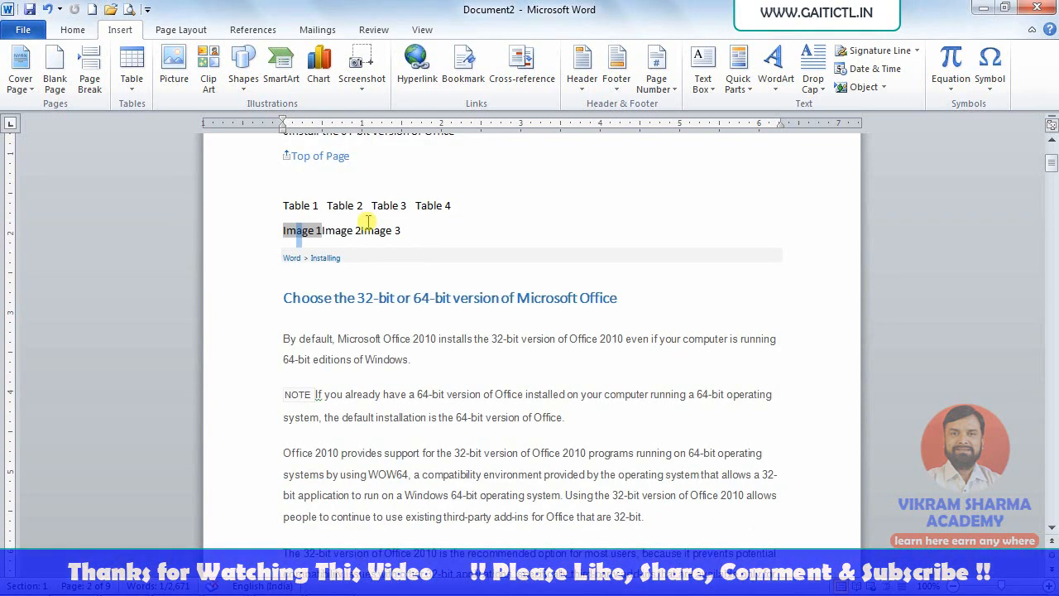
Follow the Image 2 and Image 3 cross-reference links to check their targets, returning to the reference line each time
left_click(339, 230, "ctrl")
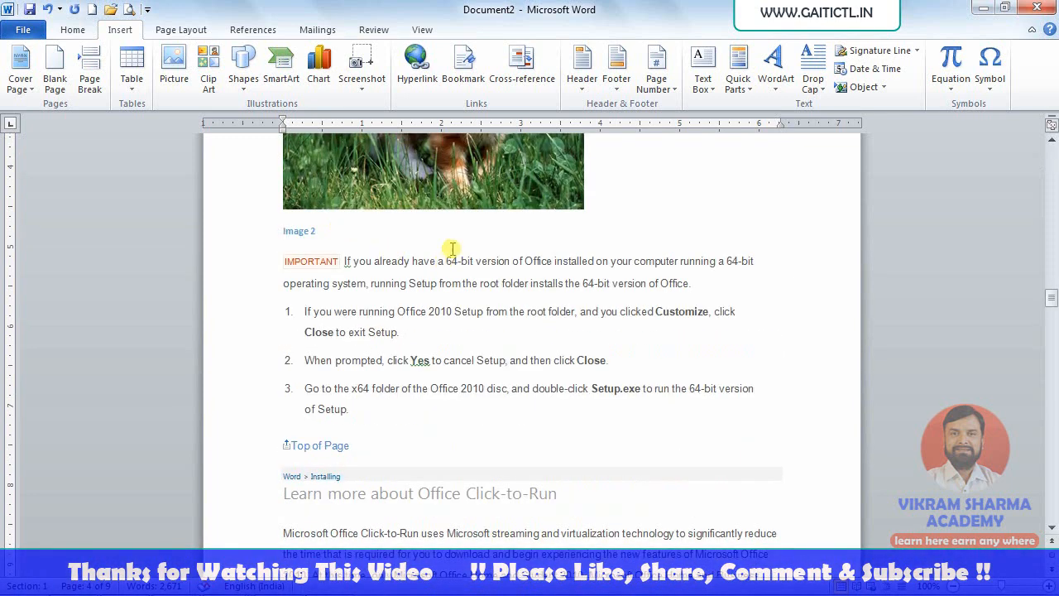
scroll(487, 223, "up", 5)
key("alt+Left")
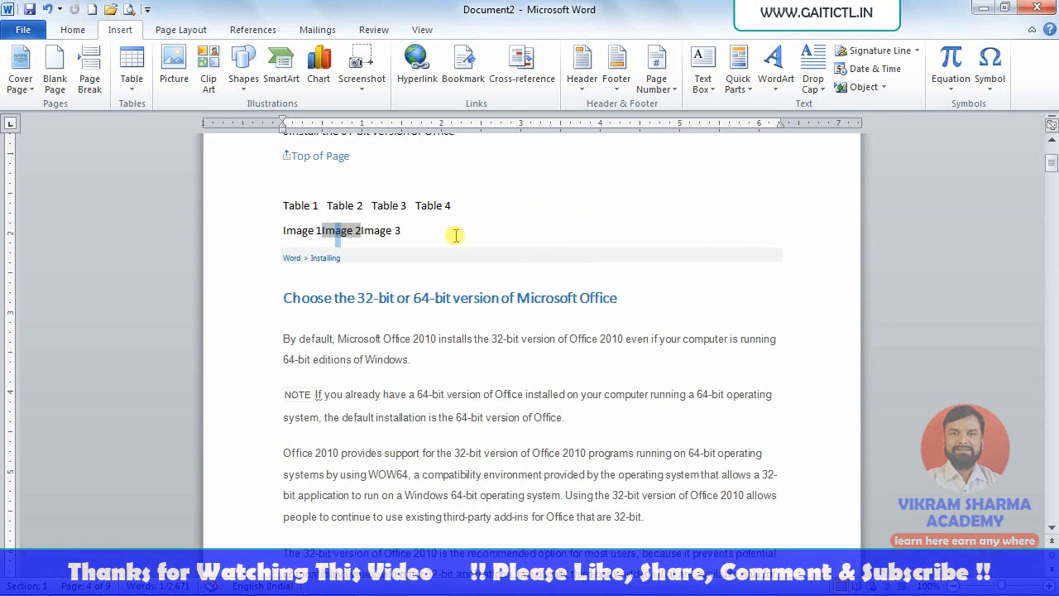
left_click(388, 232, "ctrl")
scroll(390, 231, "up", 4)
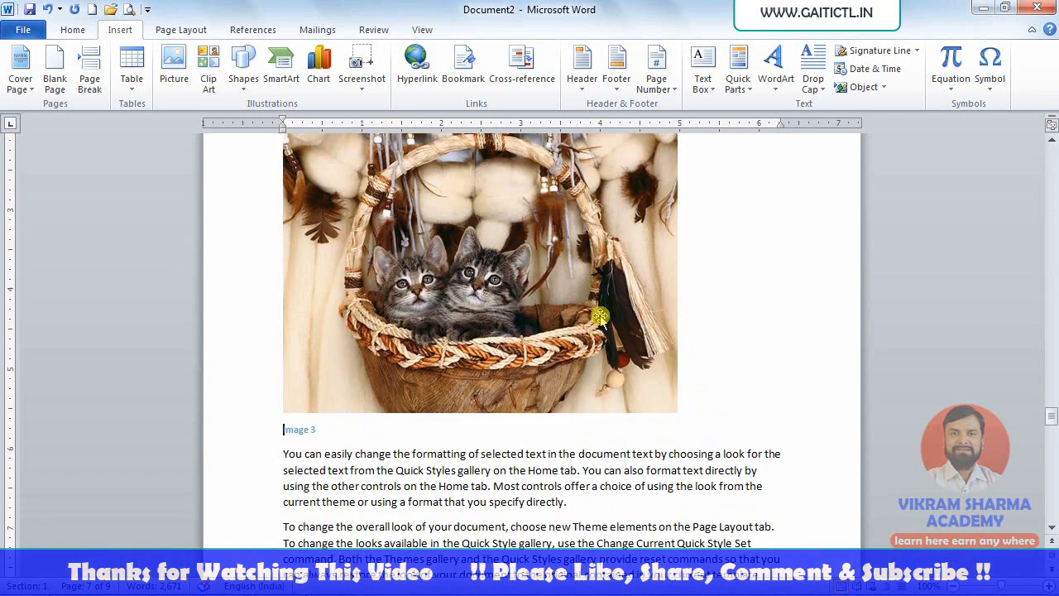
key("alt+Left")
scroll(596, 309, "up", 3)
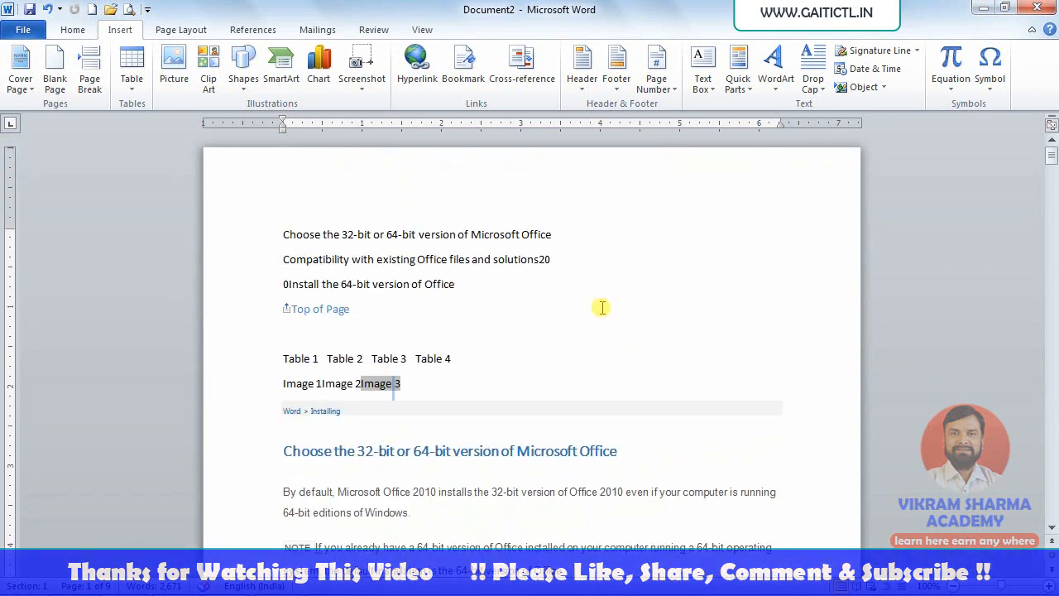
left_click(457, 384)
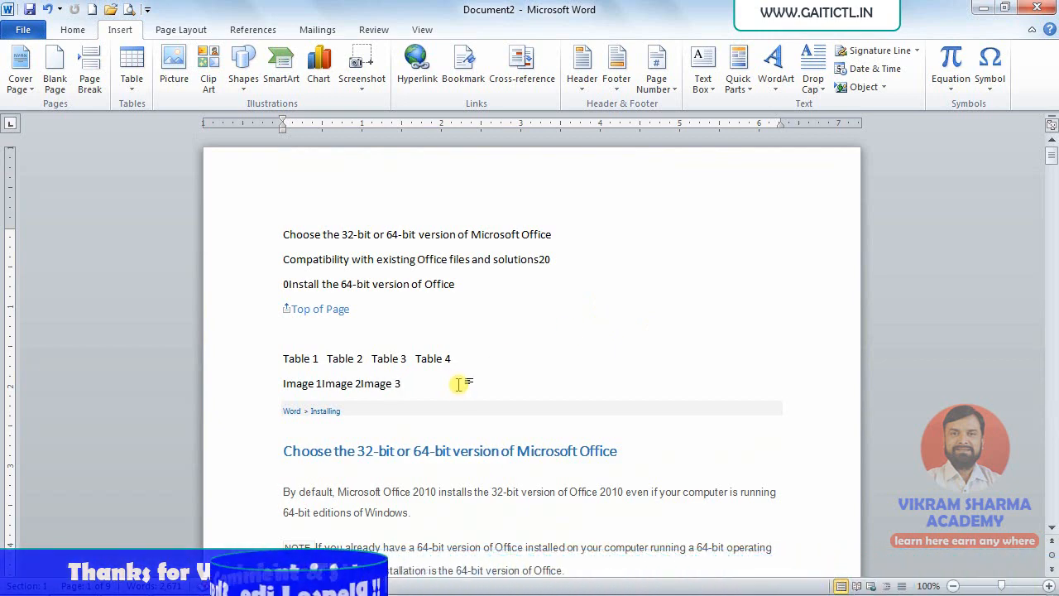
Delete the bookmarks 1, 2, 3 and 4, and bookmark the whole SharePoint List control paragraph on page 2 as "sharepoint"
scroll(466, 385, "down", 15)
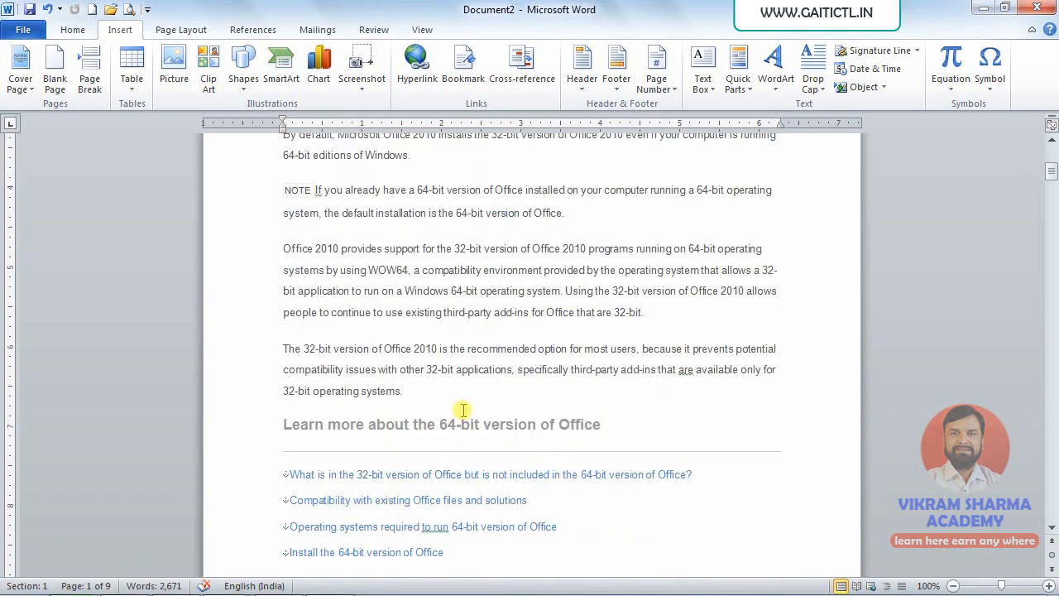
scroll(461, 425, "down", 4)
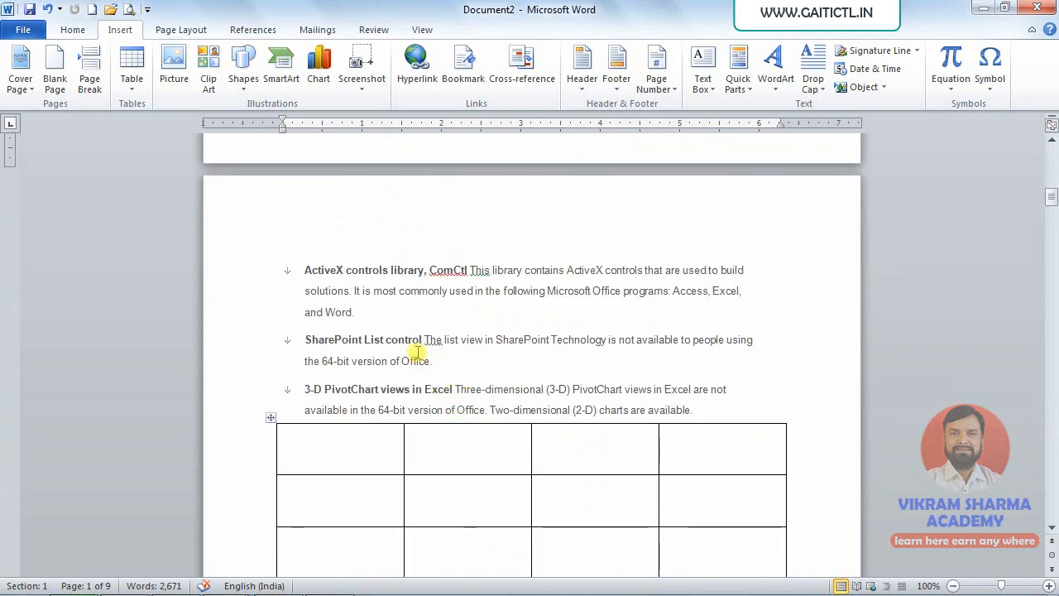
left_click_drag(424, 339, 324, 339)
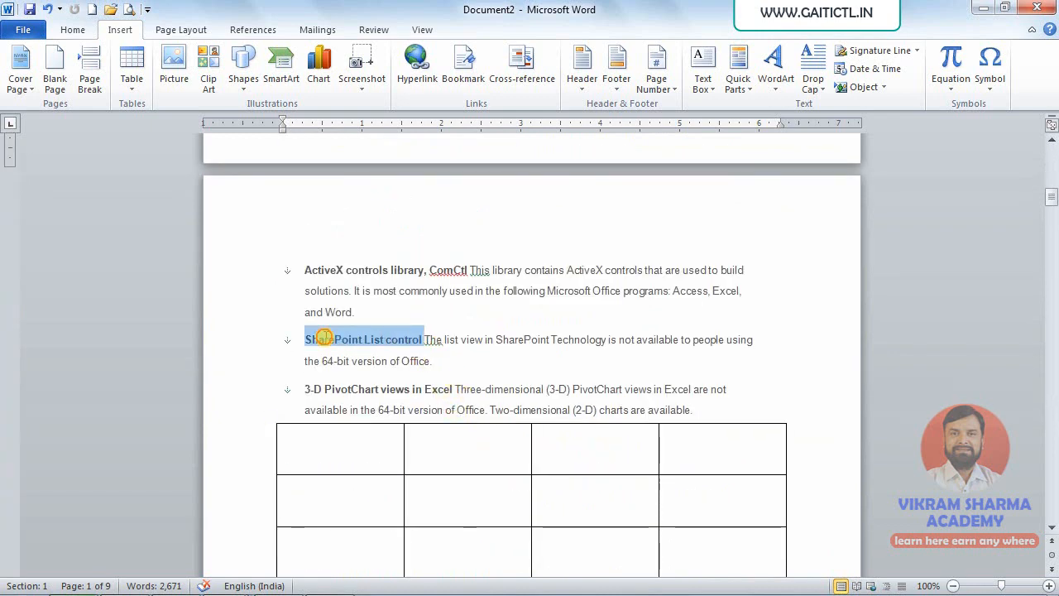
left_click(442, 361)
left_click_drag(442, 361, 307, 339)
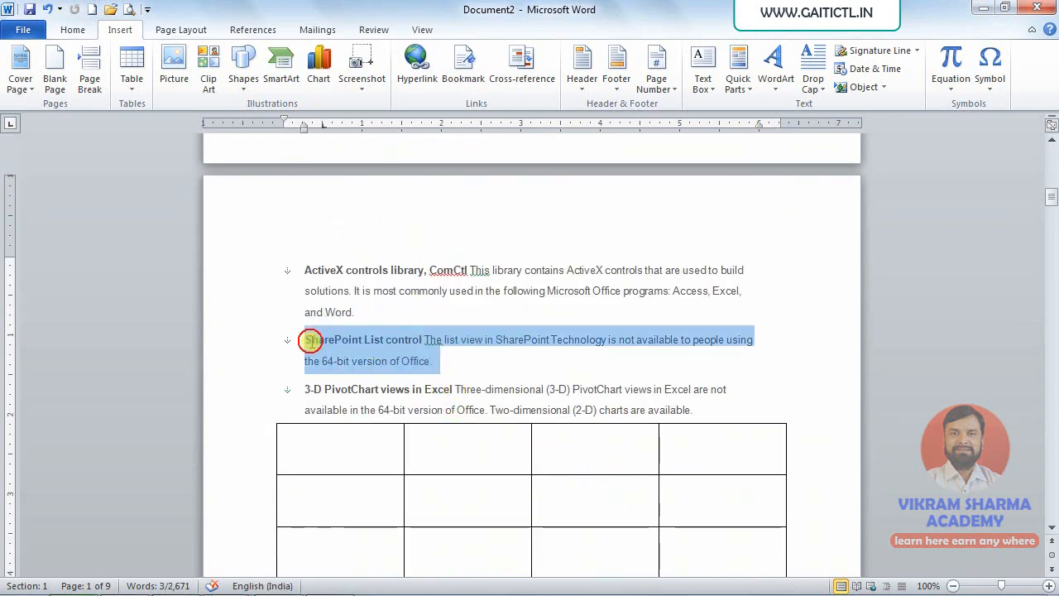
left_click(464, 77)
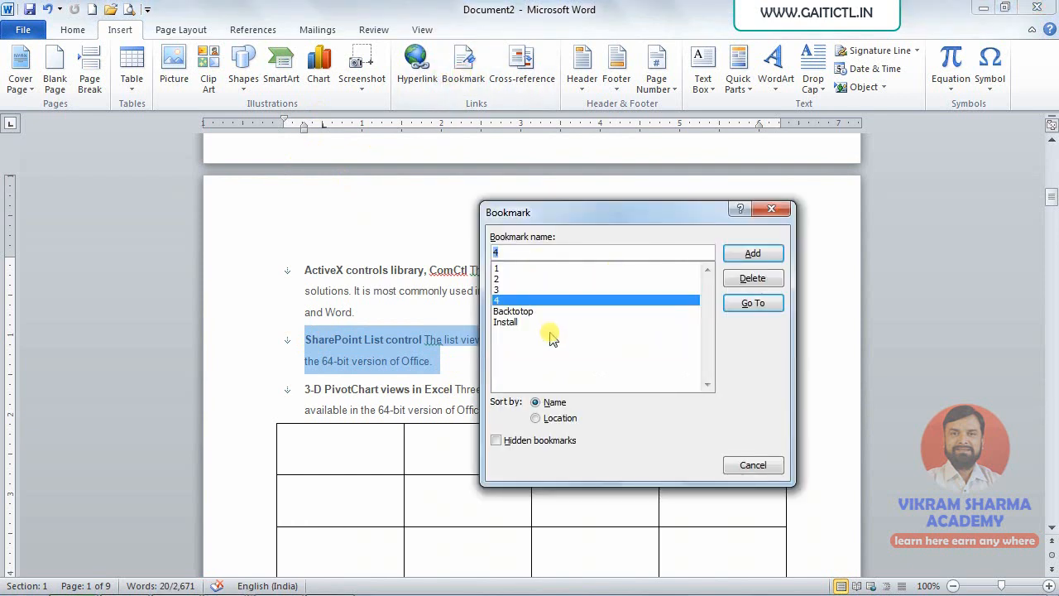
left_click(517, 268)
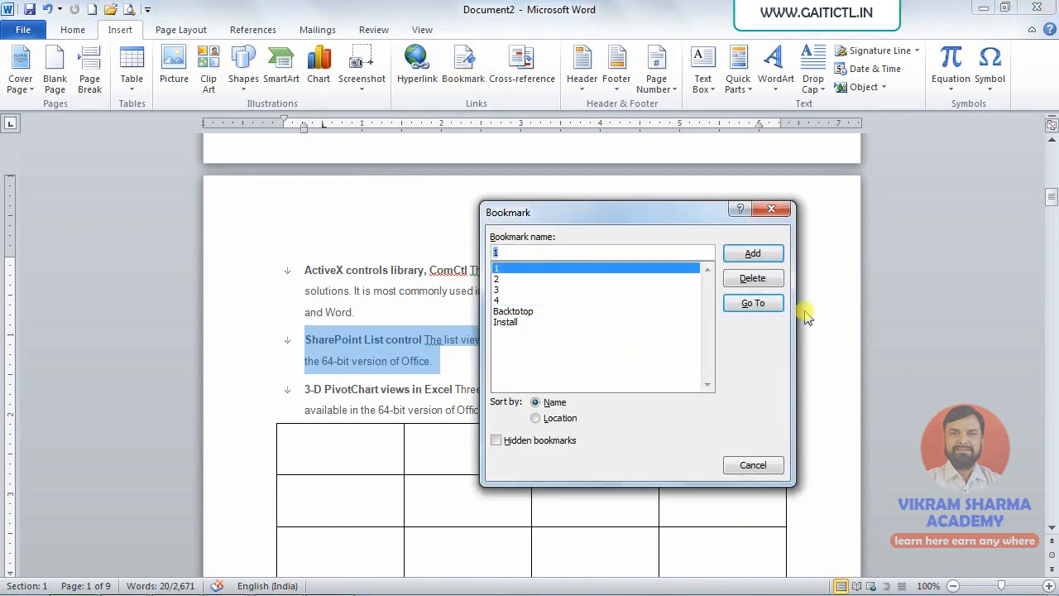
left_click(754, 279)
left_click(567, 269)
left_click(749, 279)
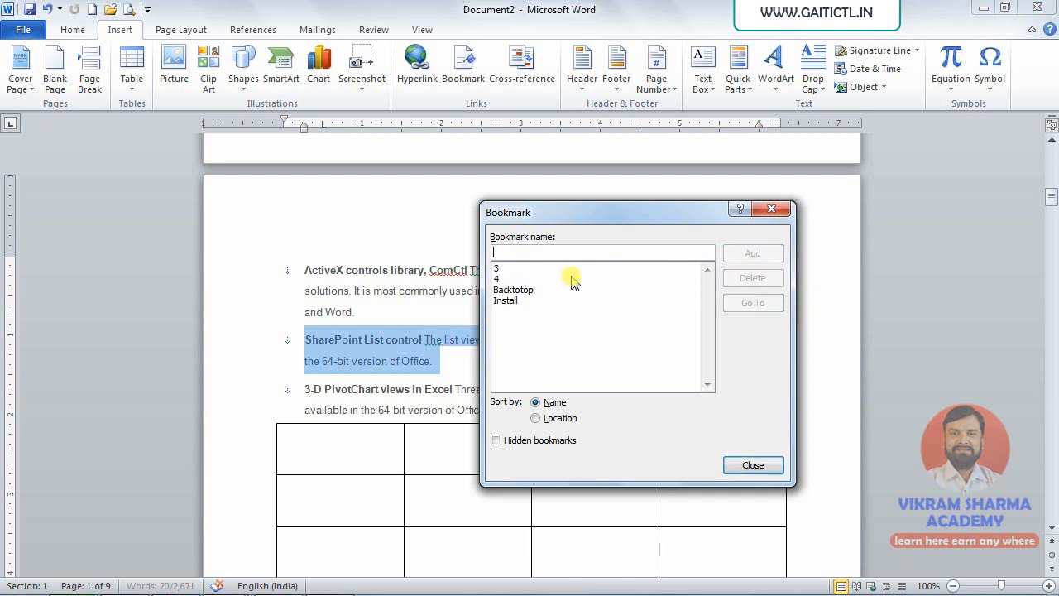
left_click(571, 279)
left_click(748, 278)
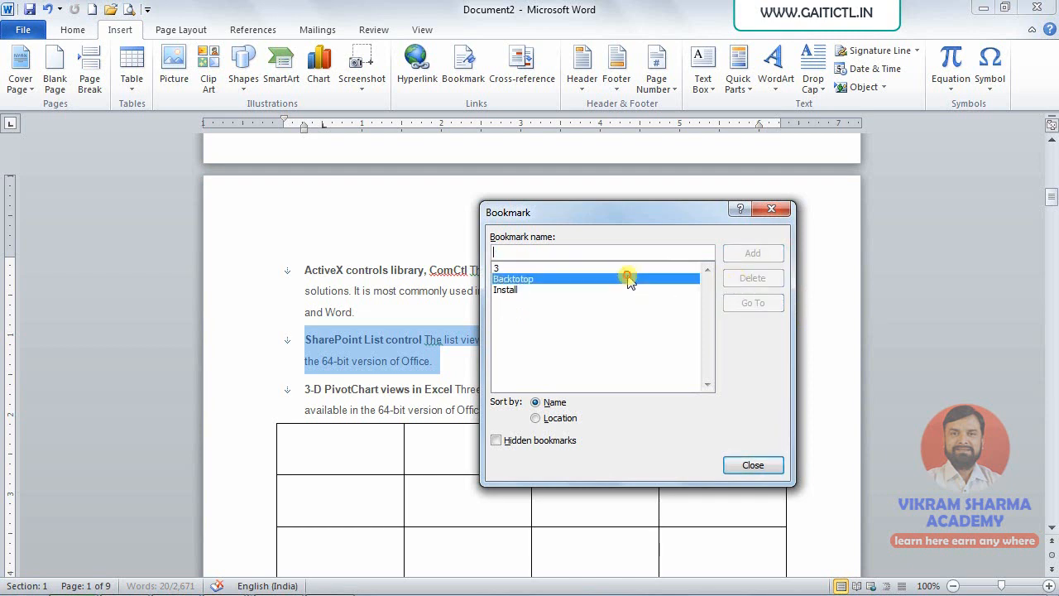
left_click(612, 278)
left_click(616, 270)
left_click(751, 278)
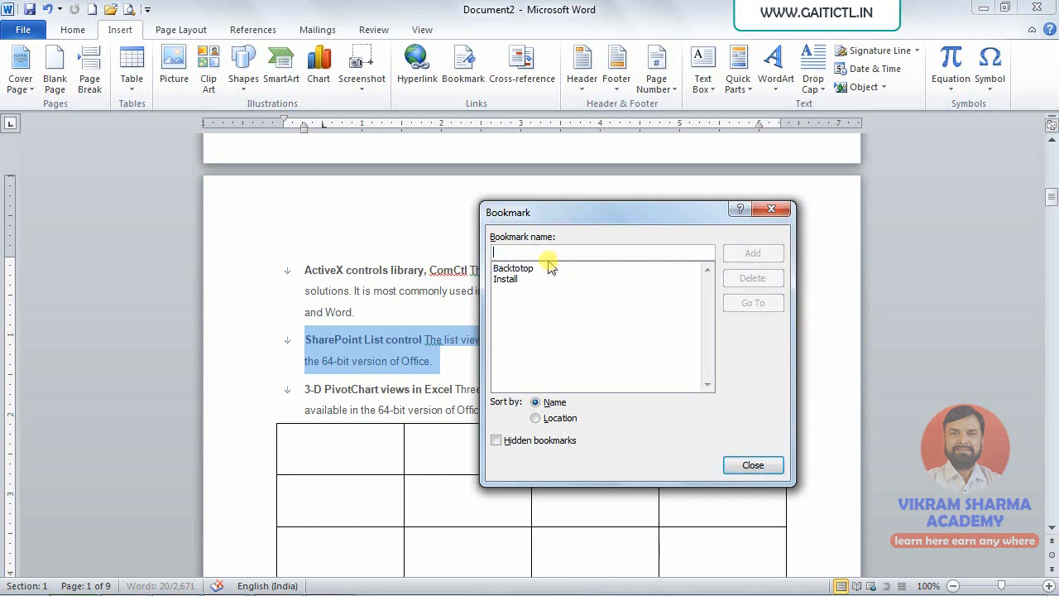
type("sharepoint")
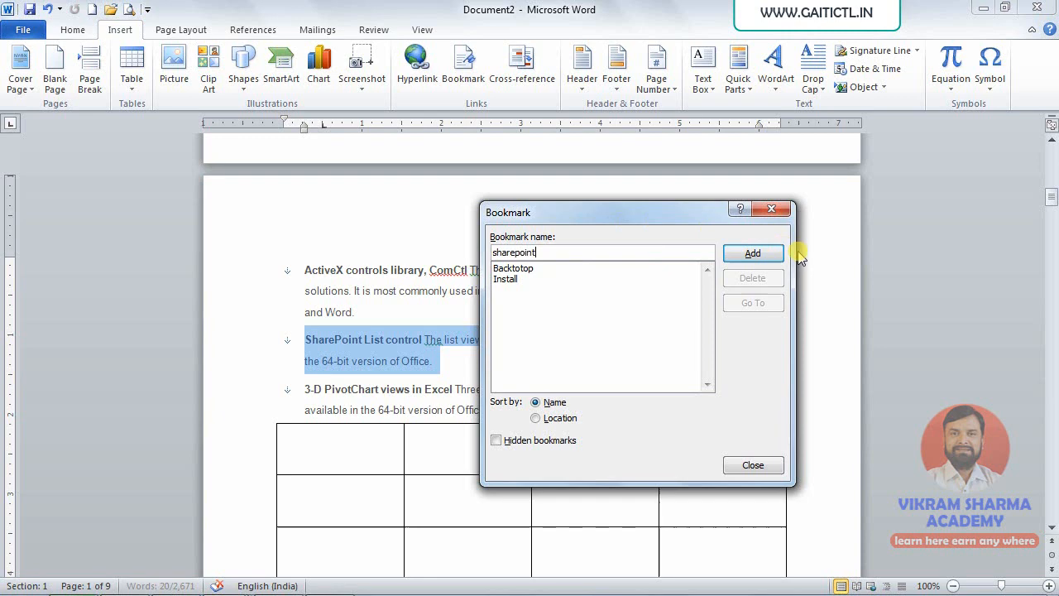
left_click(753, 253)
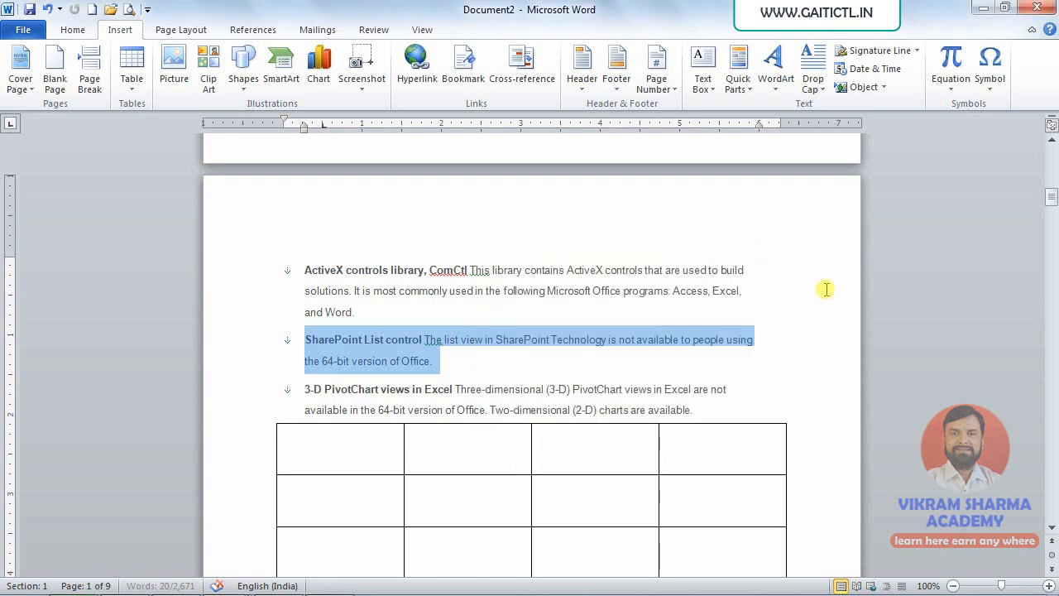
Bookmark the heading "Learn more about Office Click-to-Run" on page 4 as "clicktorun"
scroll(898, 355, "down", 15)
scroll(113, 389, "down", 20)
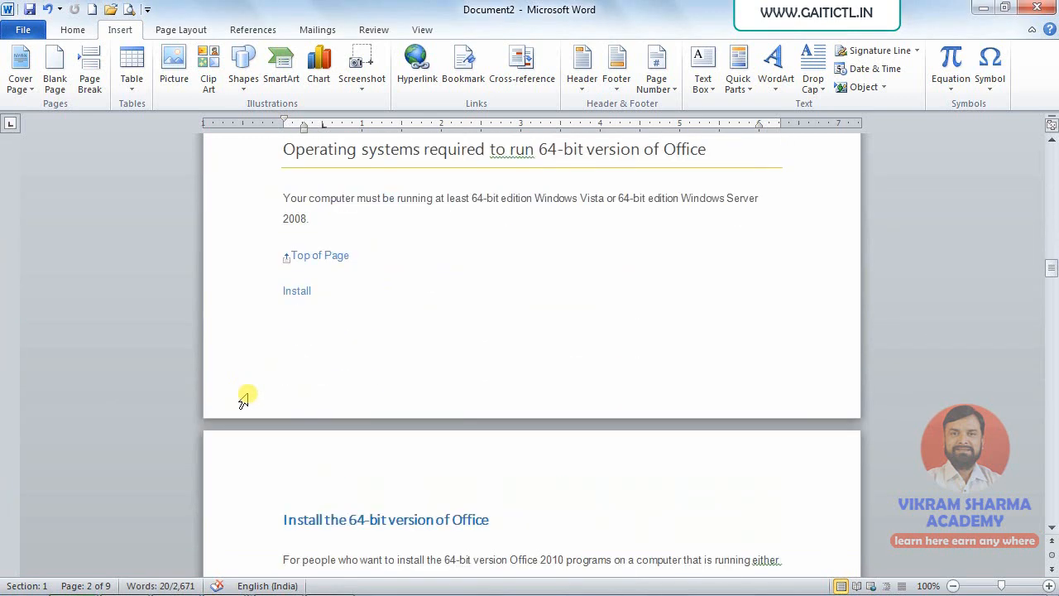
left_click_drag(559, 480, 261, 478)
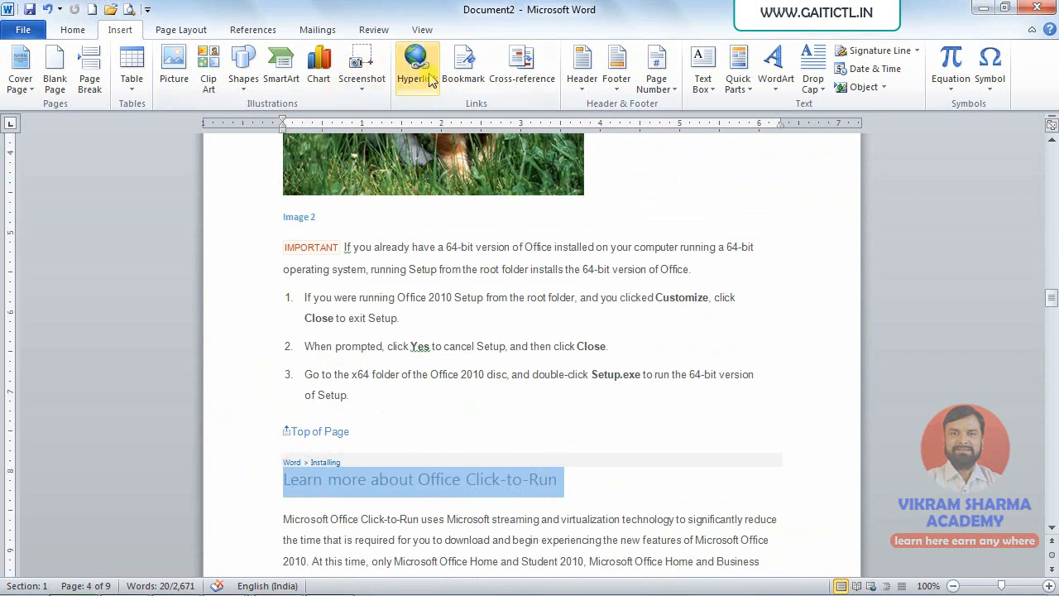
left_click(463, 64)
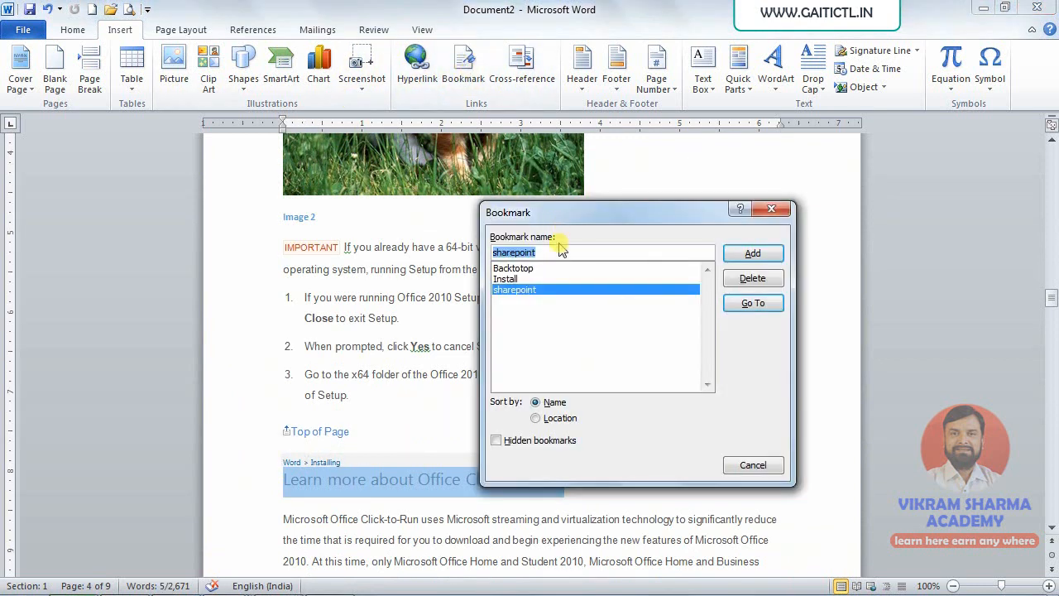
left_click_drag(567, 224, 615, 174)
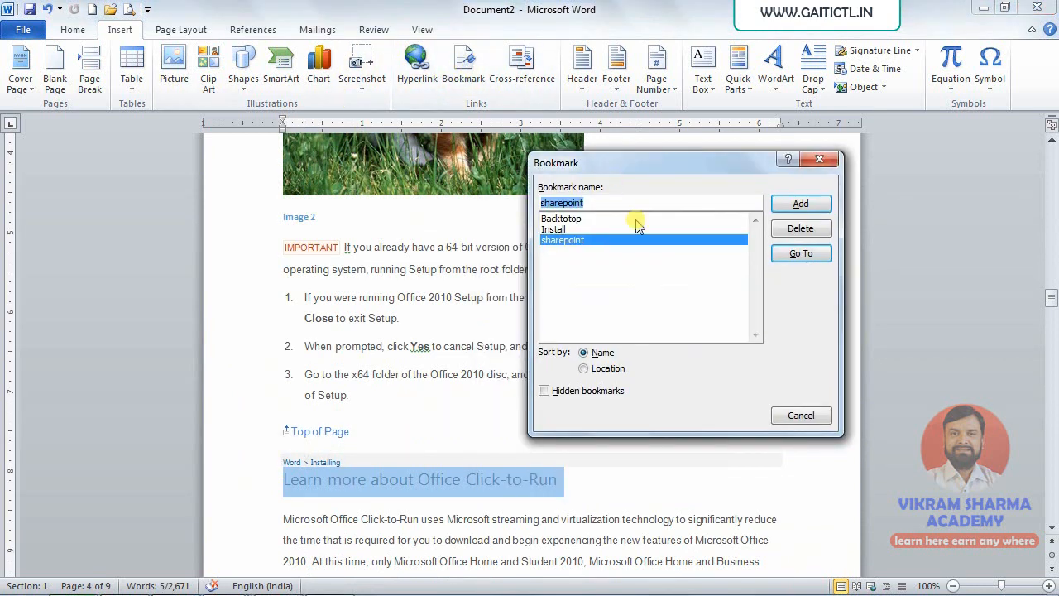
type("click")
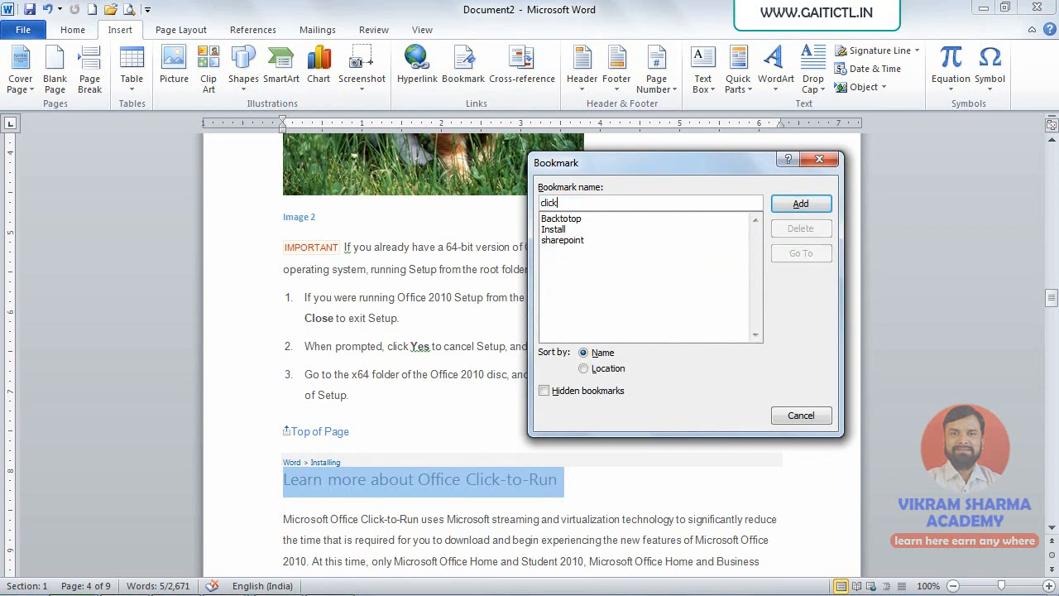
type("-to-run")
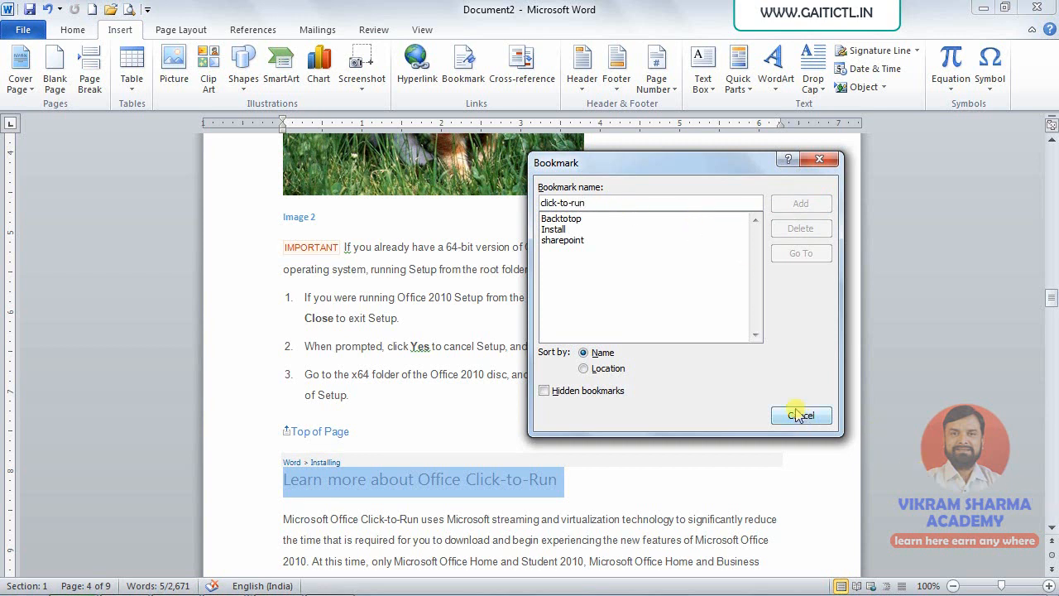
left_click(560, 204)
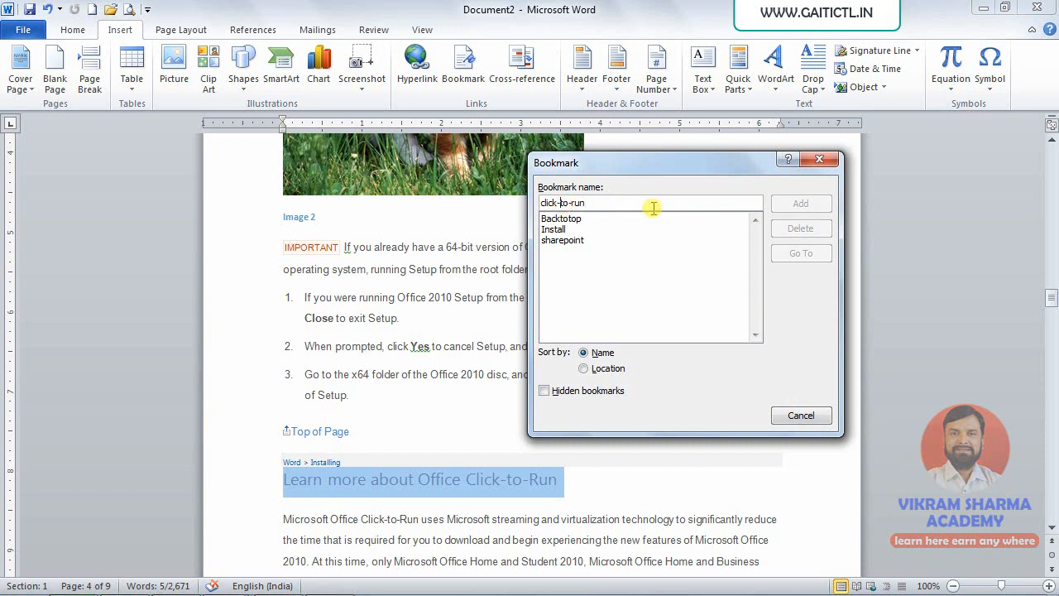
key("BackSpace")
left_click(568, 202)
key("BackSpace")
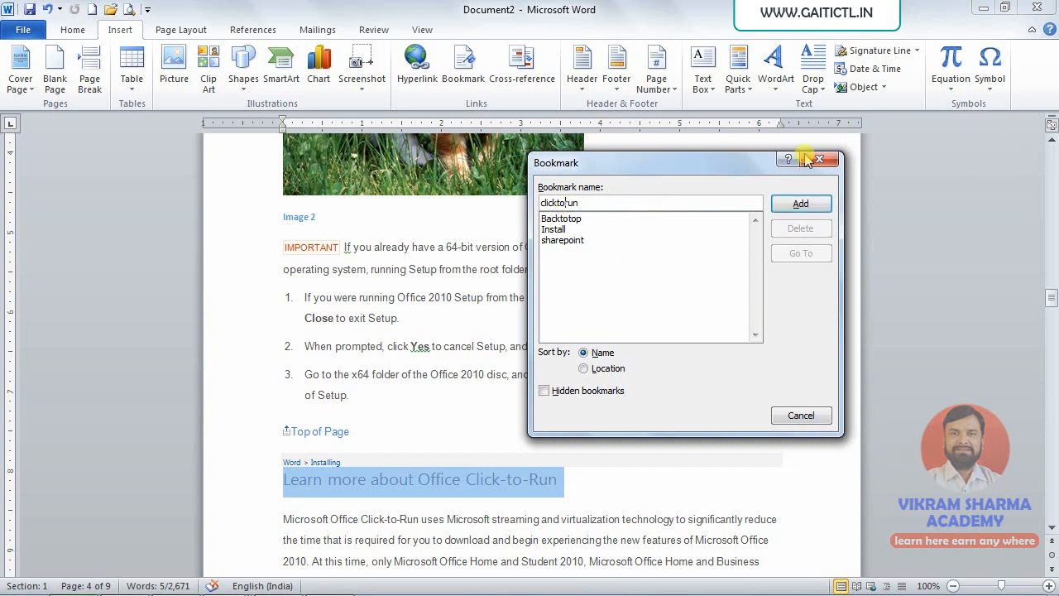
left_click(796, 207)
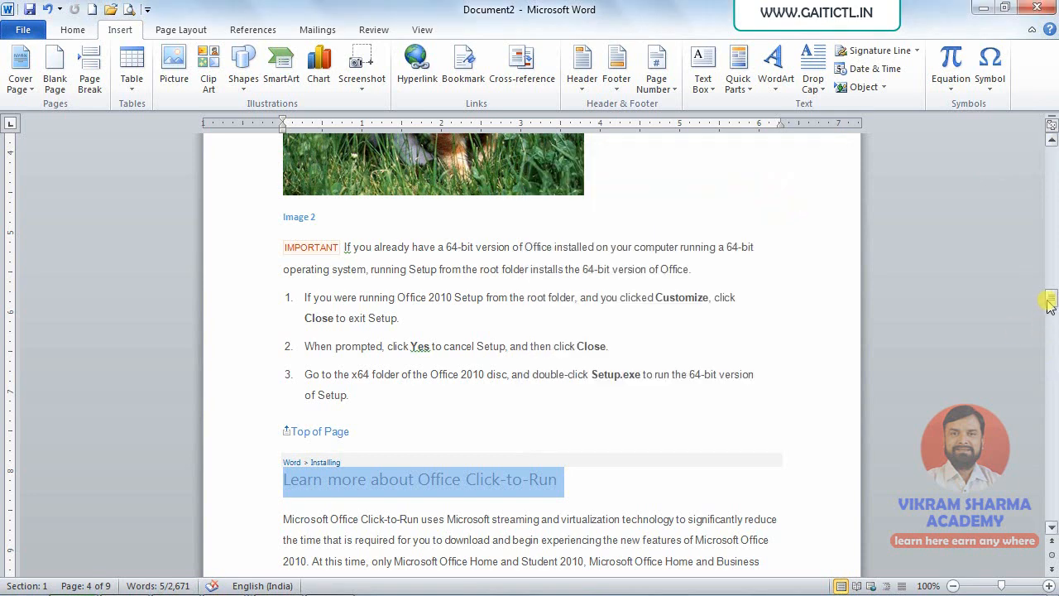
Insert a hyperlinked cross-reference to the Backtotop bookmark's text on the empty line above the Table references on page 1
left_click_drag(1049, 305, 1048, 157)
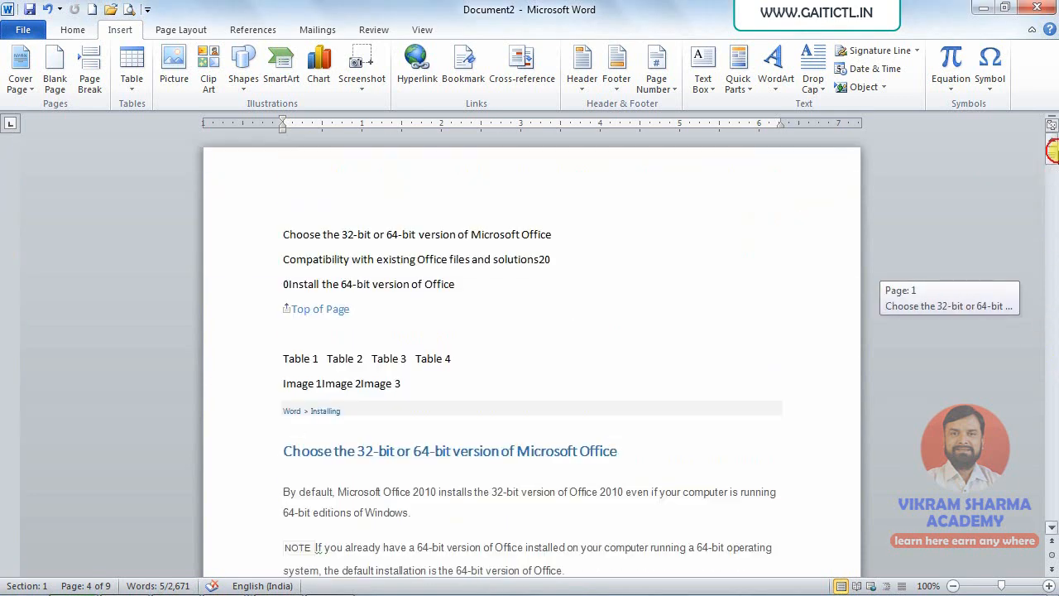
left_click(340, 339)
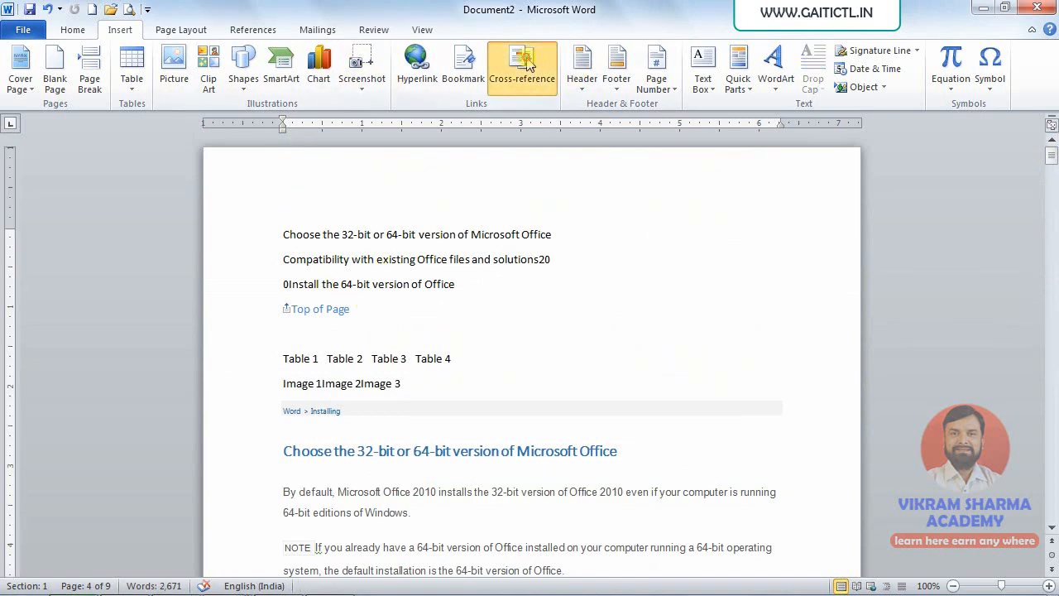
left_click(526, 64)
left_click(418, 298)
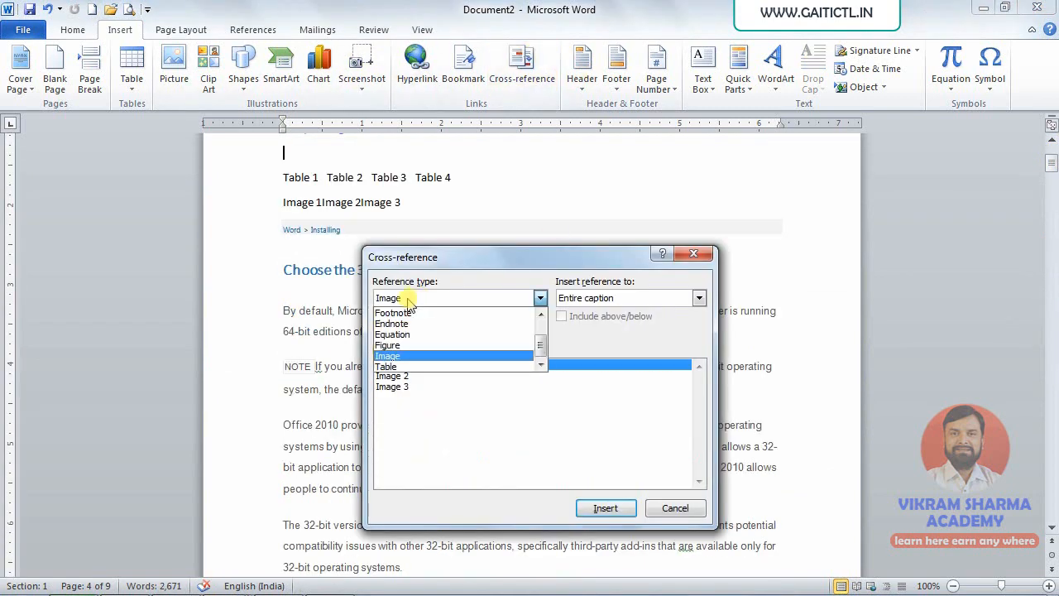
left_click(405, 323)
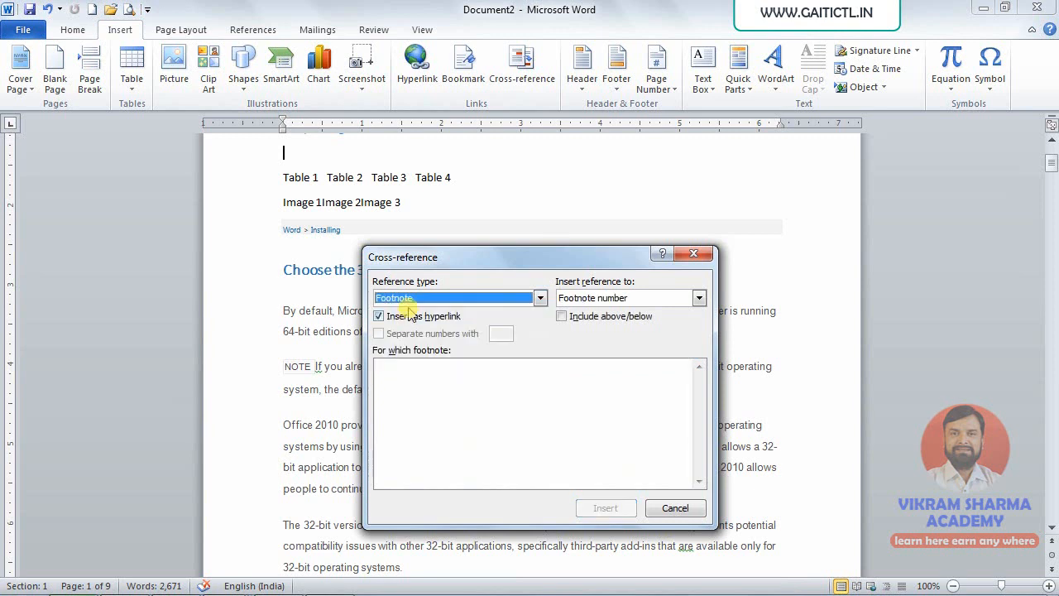
left_click(407, 297)
left_click(406, 311)
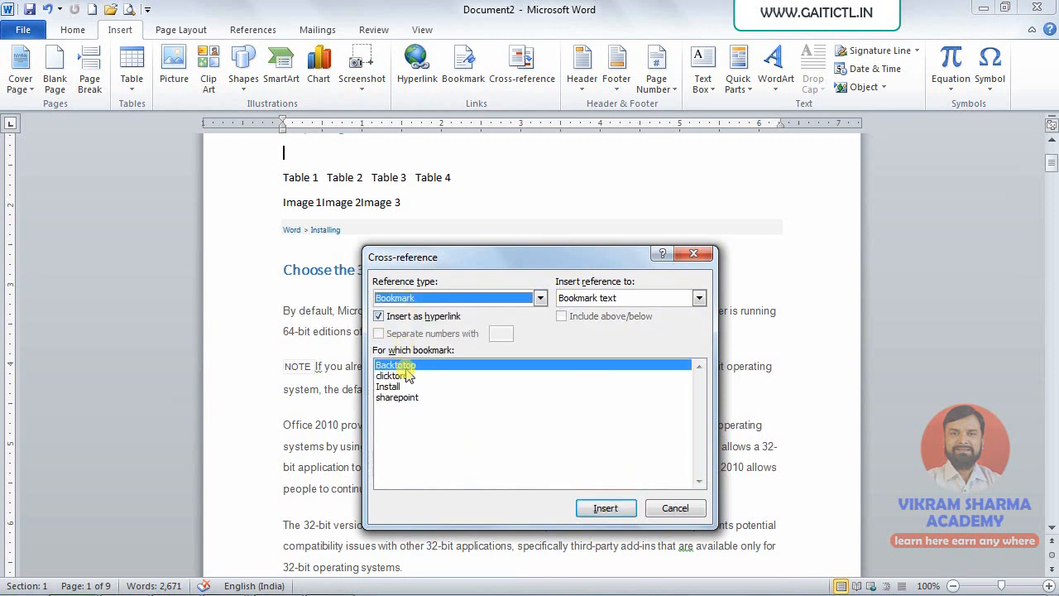
left_click(405, 366)
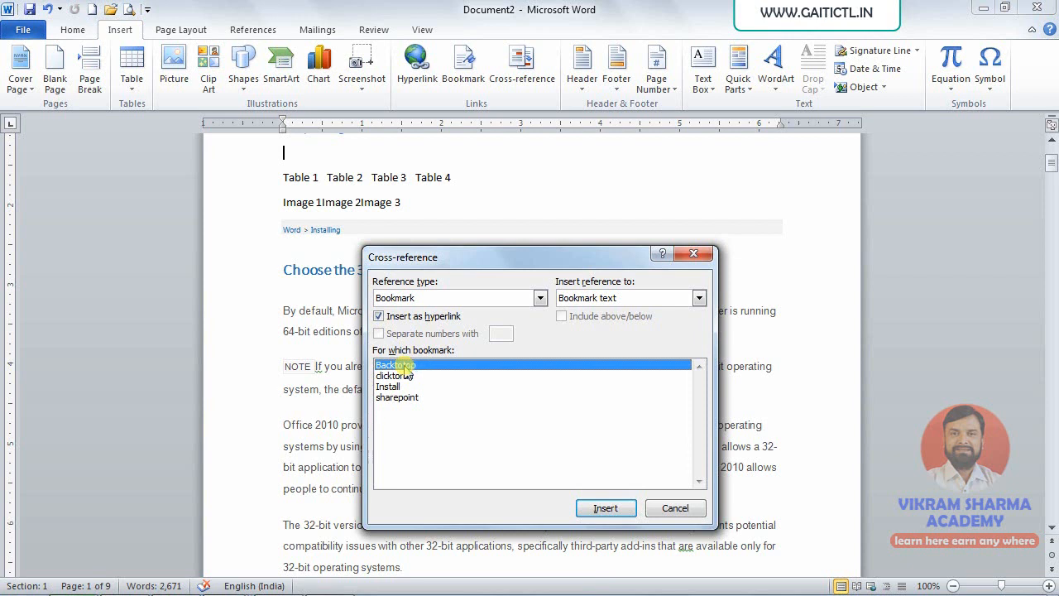
left_click(596, 508)
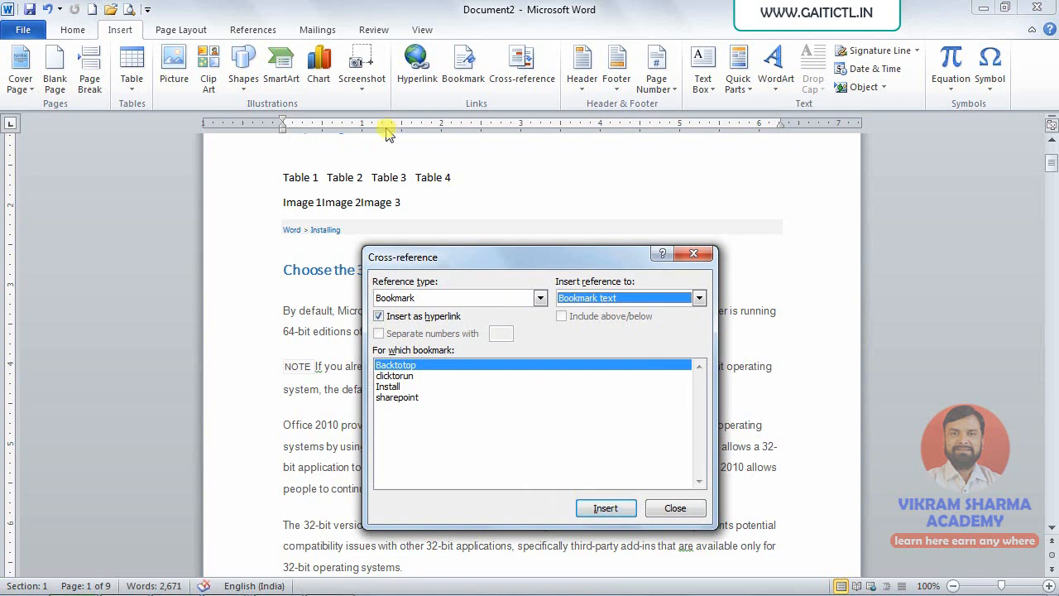
Insert a hyperlinked cross-reference to the clicktorun bookmark's text on the empty line below Top of Page
left_click(326, 157)
scroll(401, 177, "up", 2)
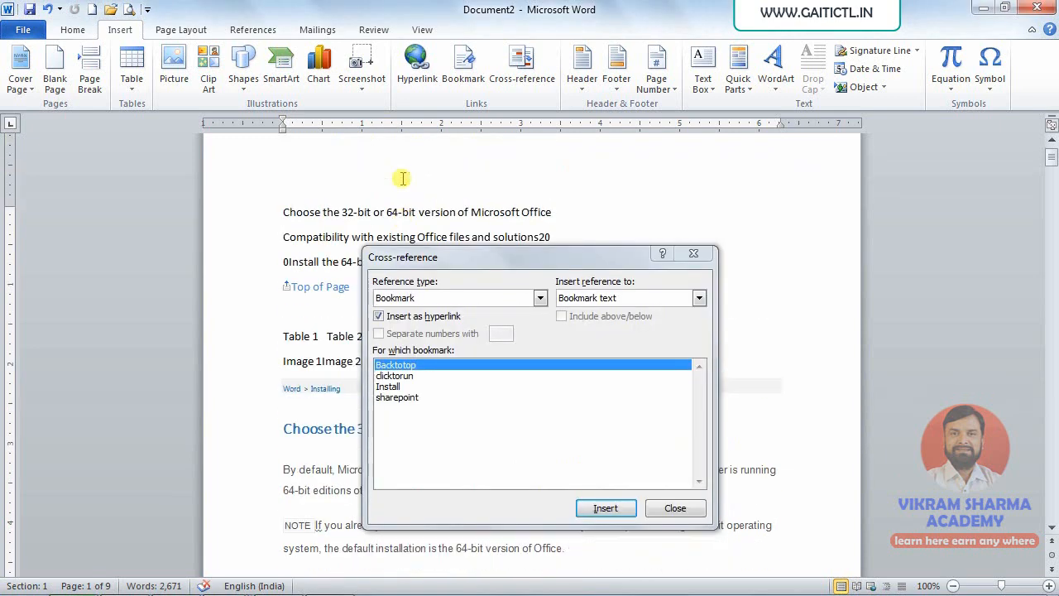
left_click(395, 375)
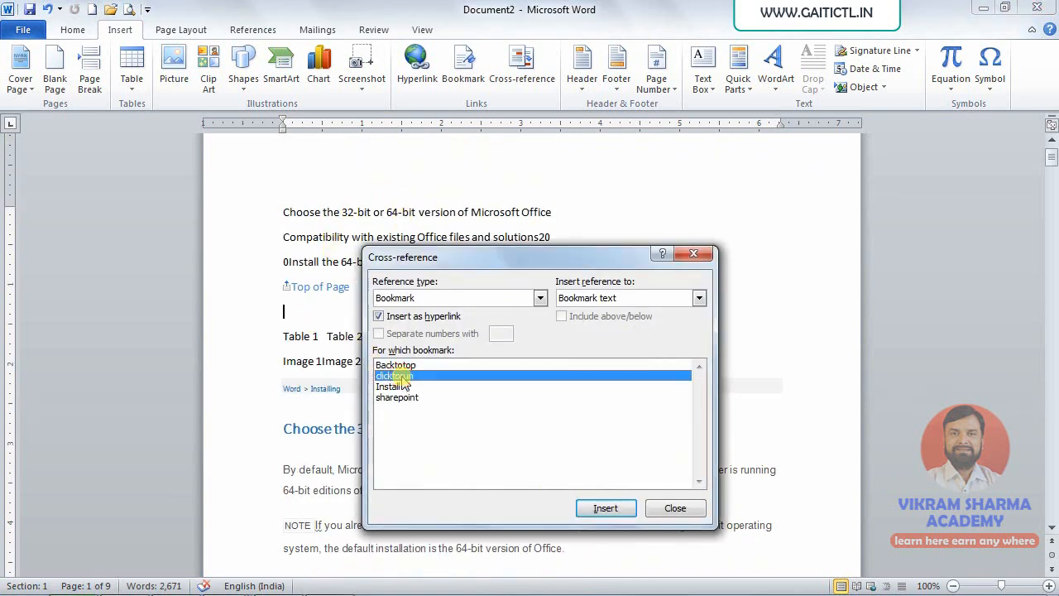
left_click(596, 508)
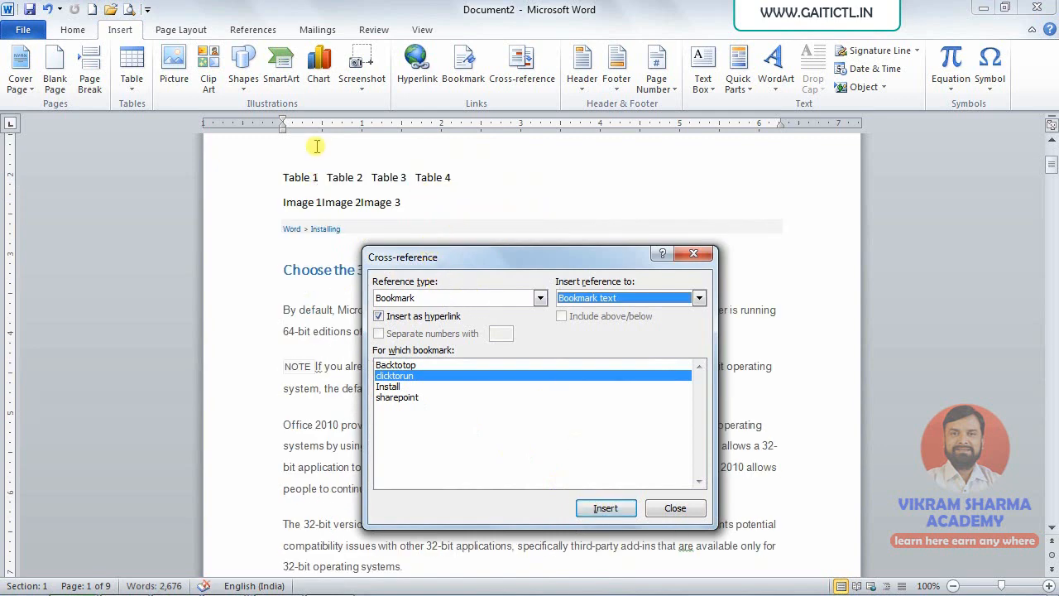
Insert a hyperlinked cross-reference to the sharepoint bookmark's text on the empty line below the Learn more about Office Click-to-Run reference
left_click(364, 193)
scroll(365, 193, "up", 4)
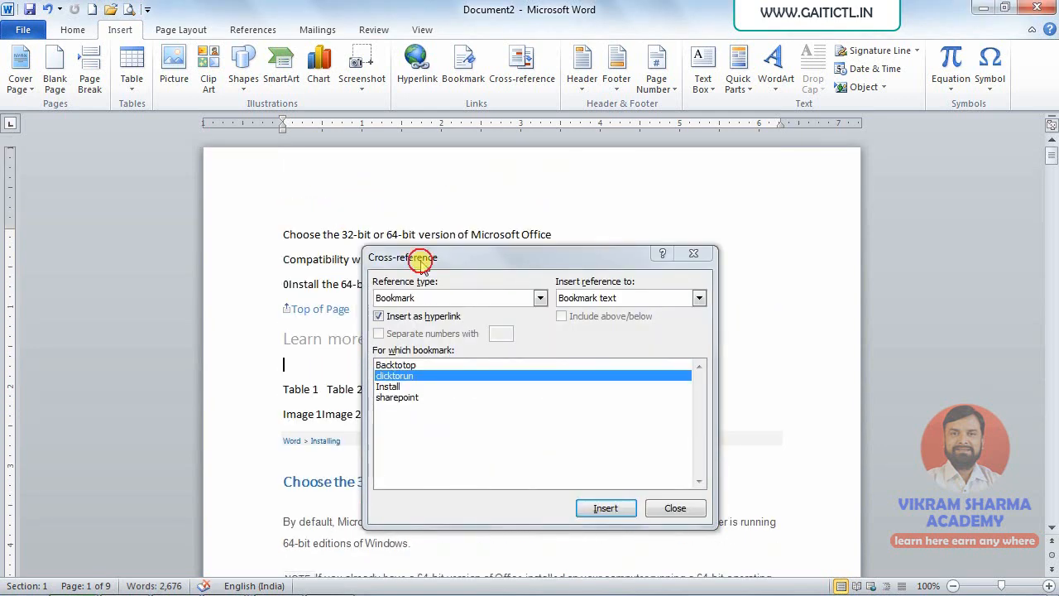
left_click_drag(421, 259, 617, 164)
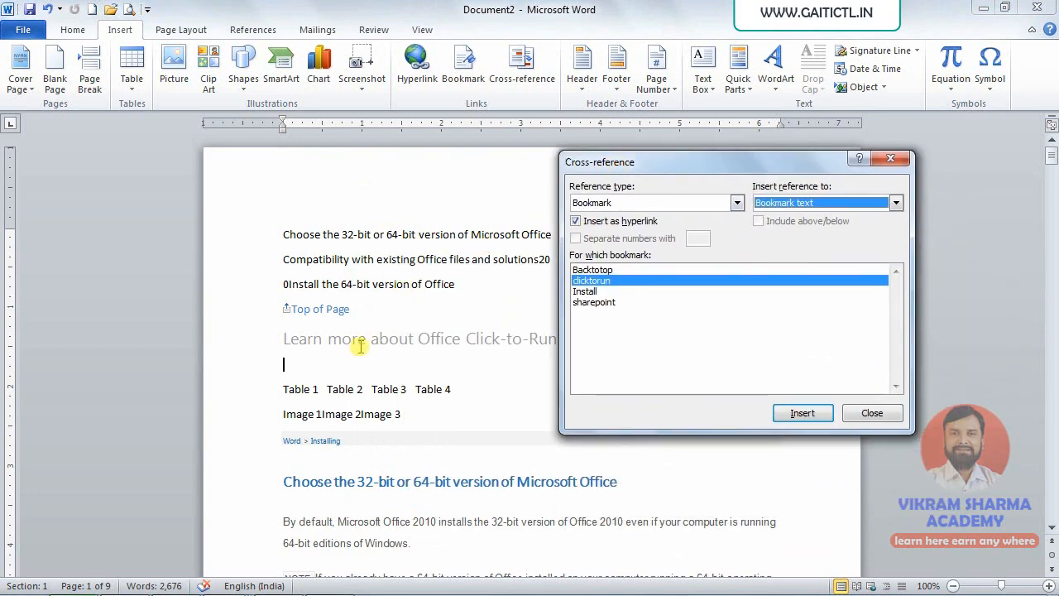
left_click(297, 364)
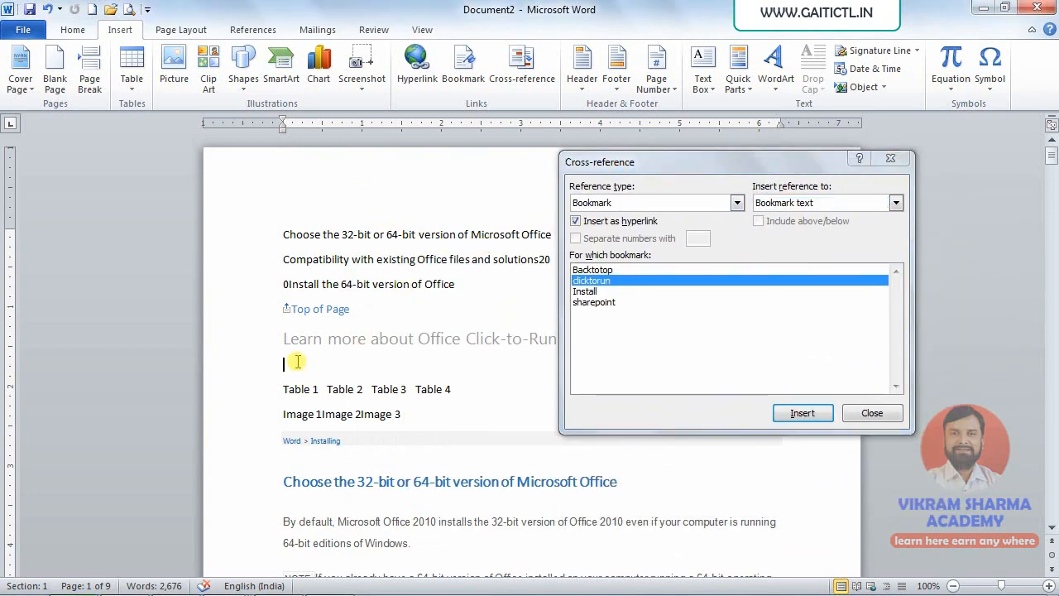
left_click(599, 303)
left_click(801, 413)
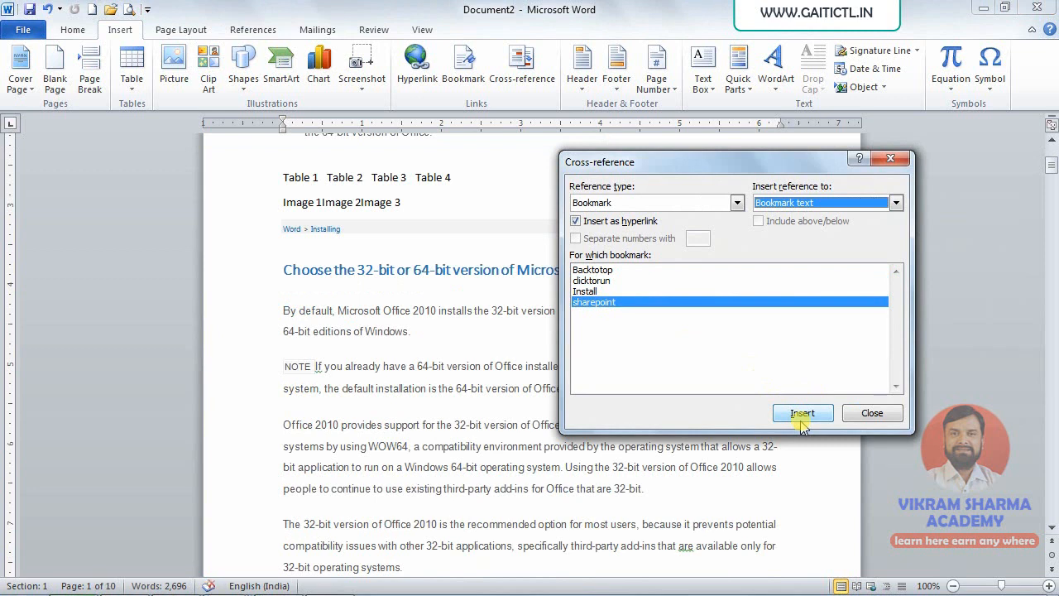
Insert hyperlinked cross-references to the text of the Install and clicktorun bookmarks directly below the SharePoint List control reference
left_click(595, 291)
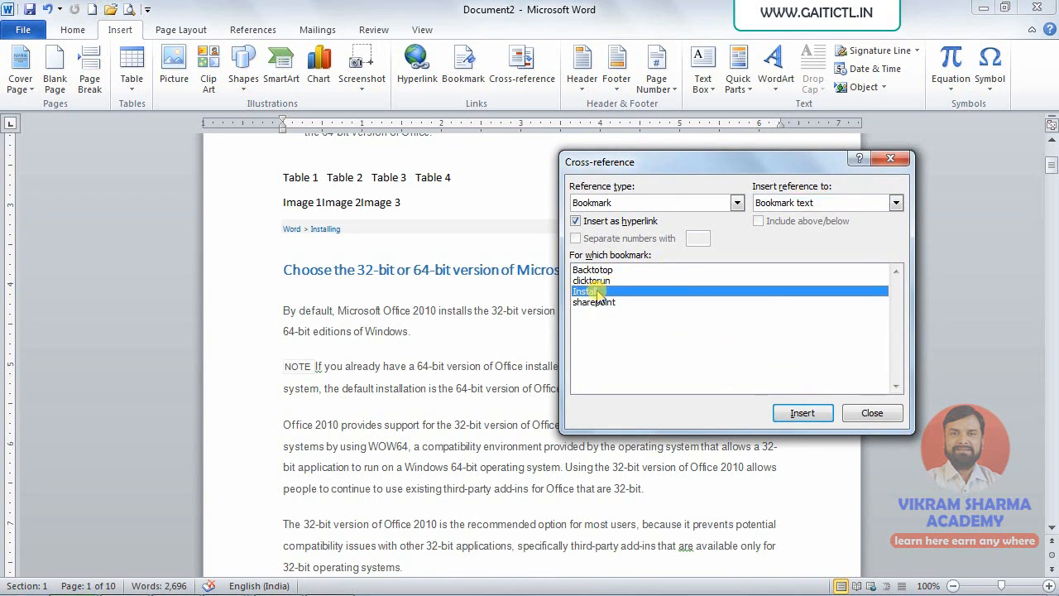
left_click(801, 411)
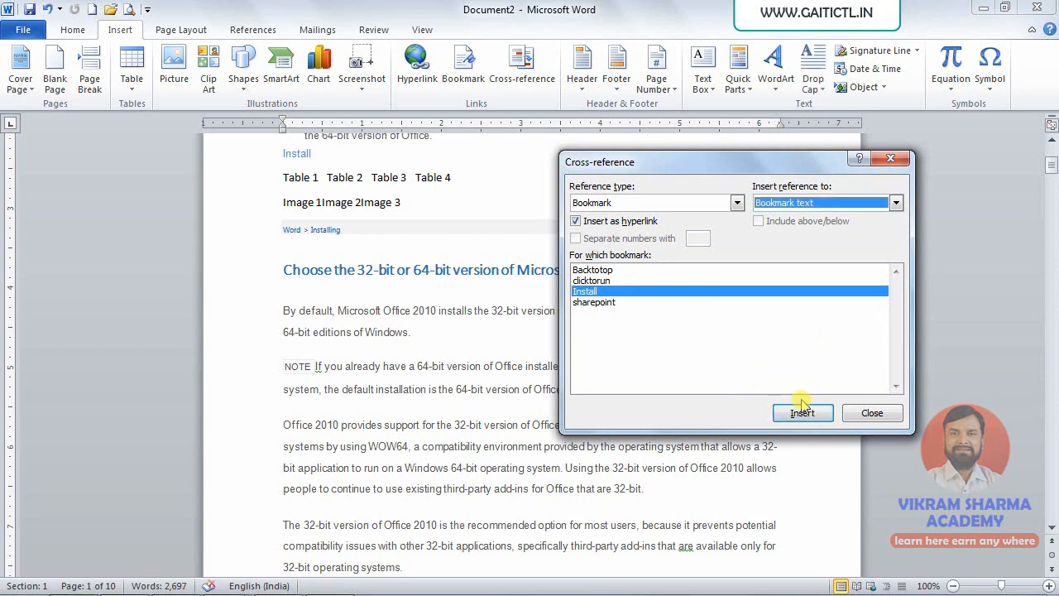
left_click(593, 280)
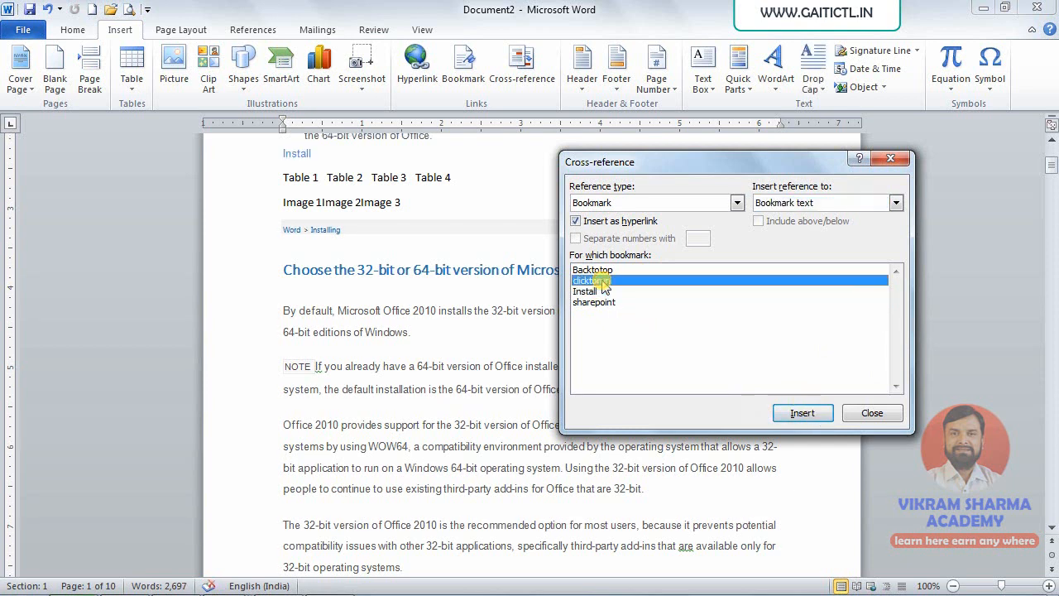
left_click(792, 414)
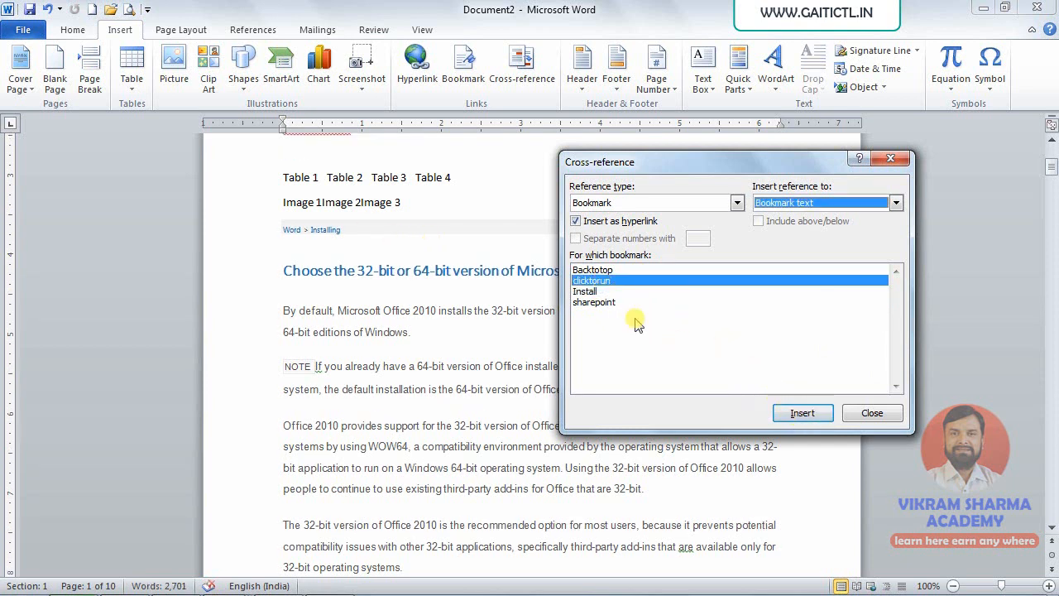
left_click(870, 413)
scroll(668, 248, "up", 3)
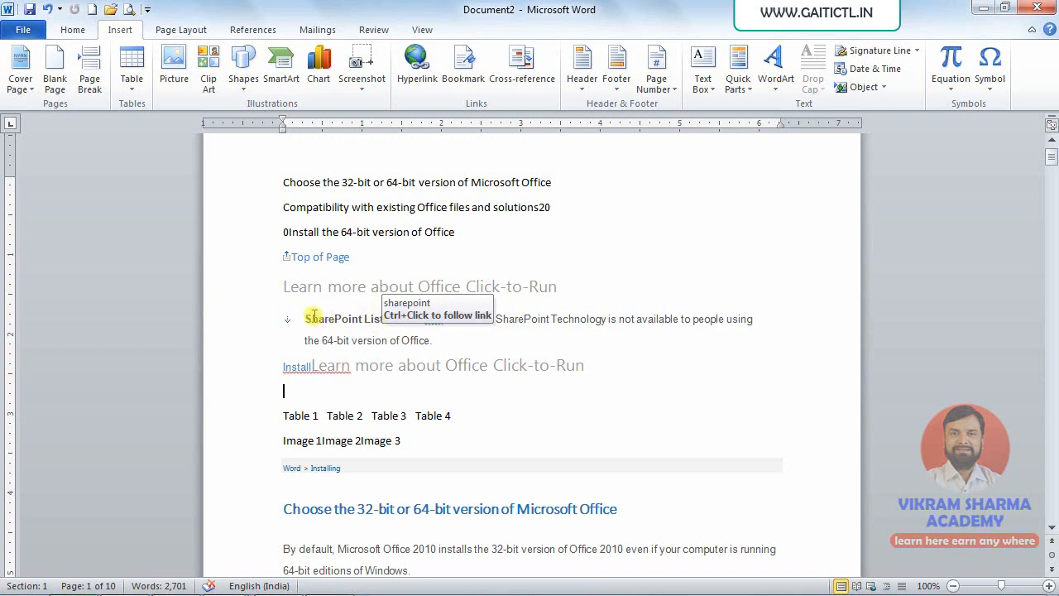
Examine which kinds of reference a bookmark cross-reference can insert, without inserting one
left_click(369, 381)
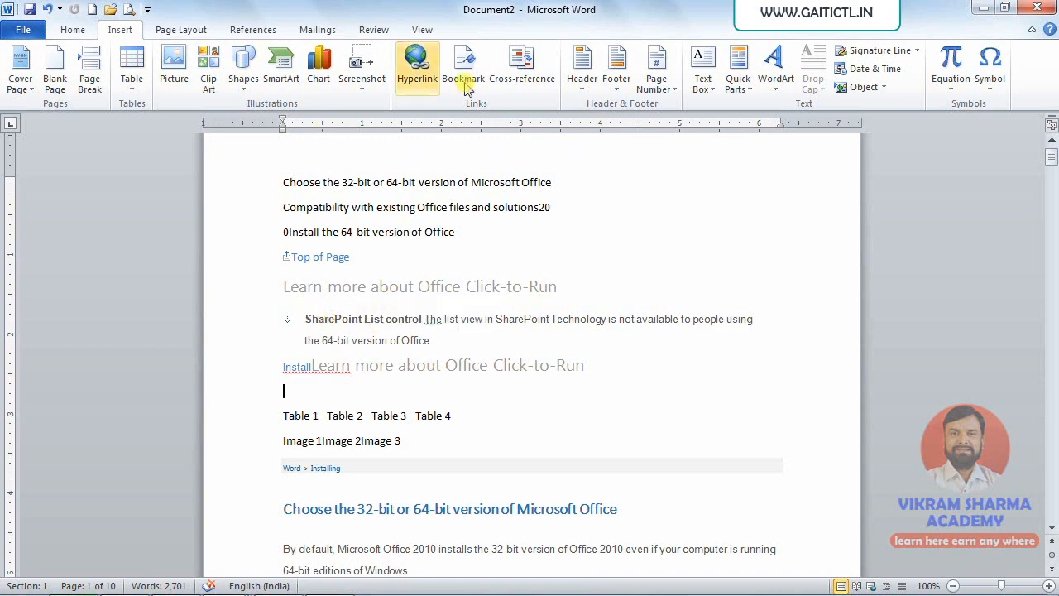
left_click(521, 67)
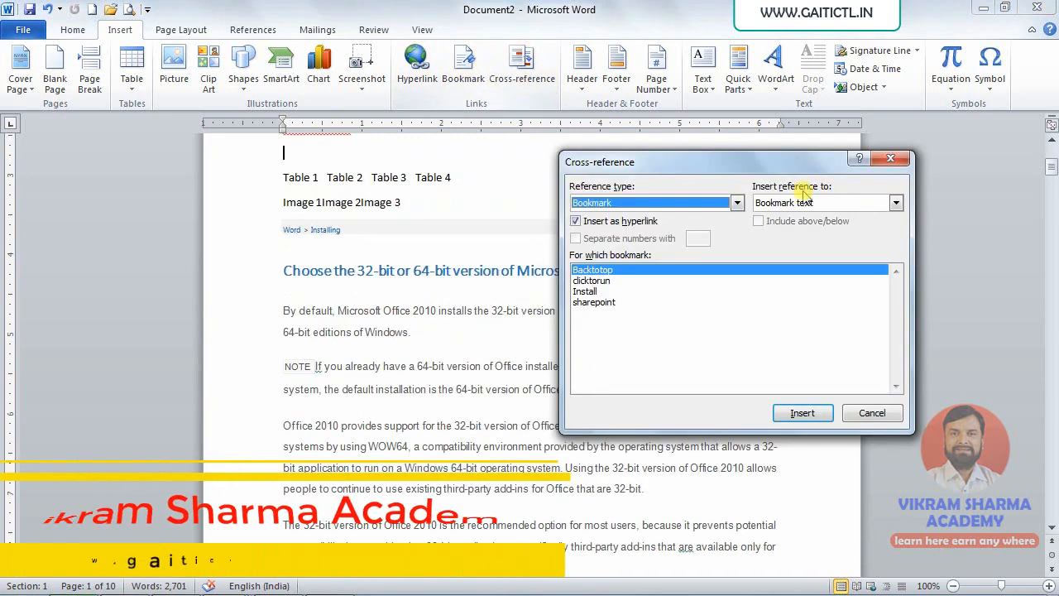
left_click(889, 204)
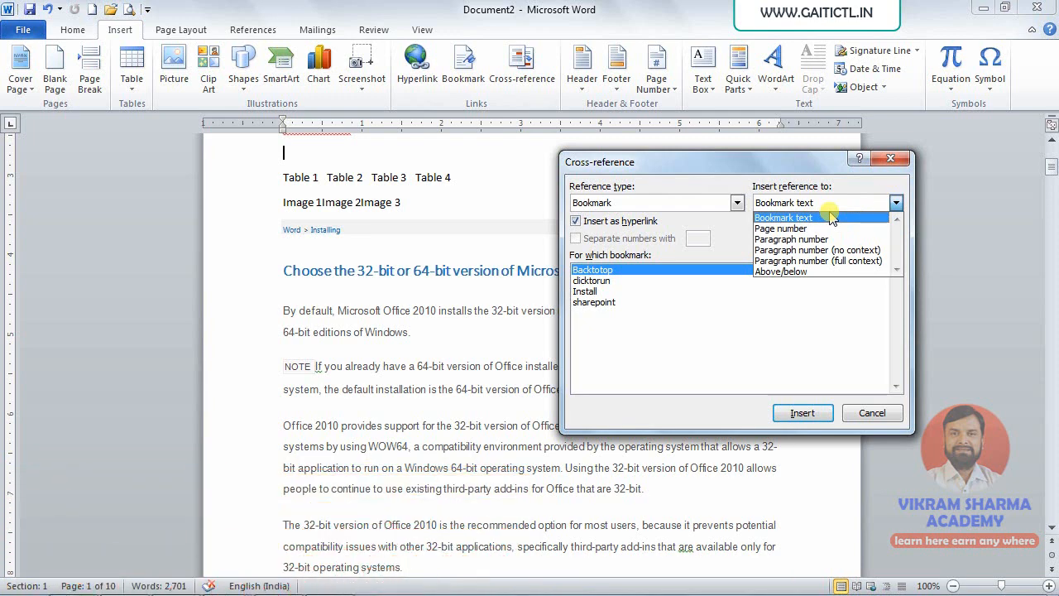
left_click(872, 412)
left_click(872, 413)
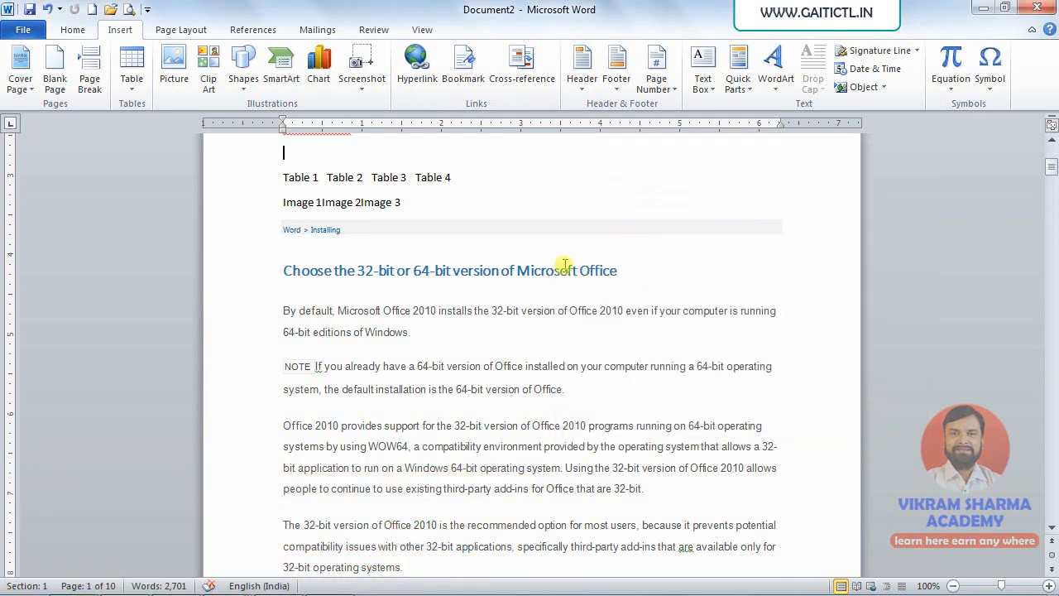
Follow the first Learn more about Office Click-to-Run reference and the SharePoint List control reference, returning to page 1 after each
scroll(506, 247, "up", 3)
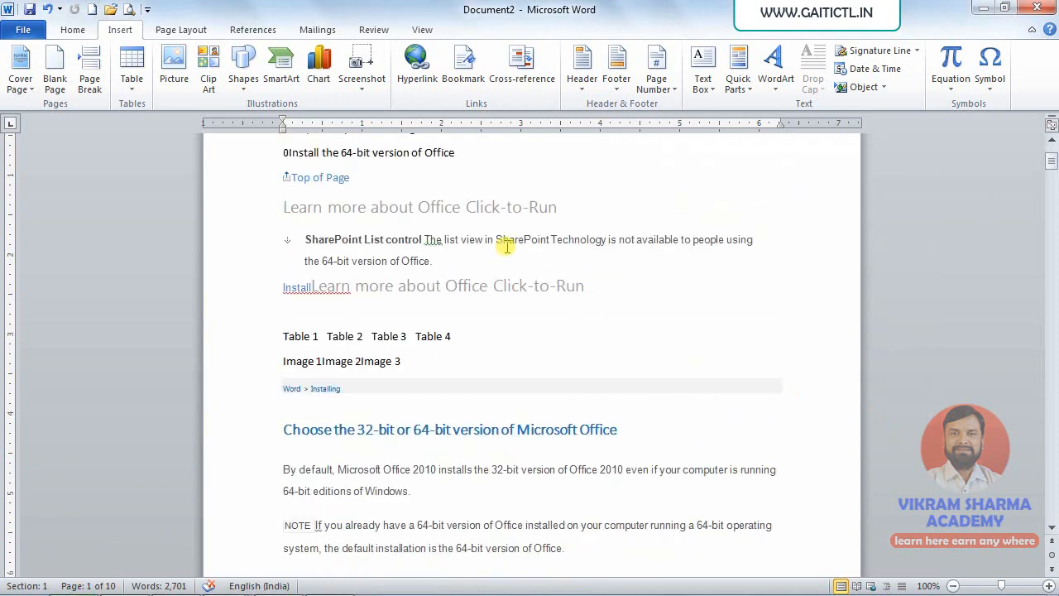
left_click(339, 212, "ctrl")
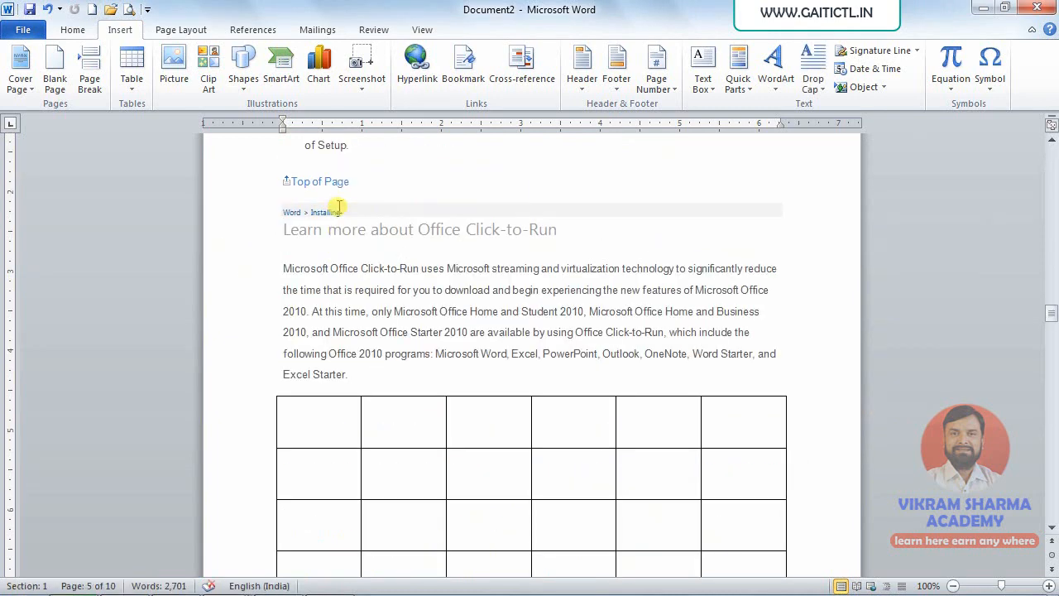
left_click(339, 208, "ctrl")
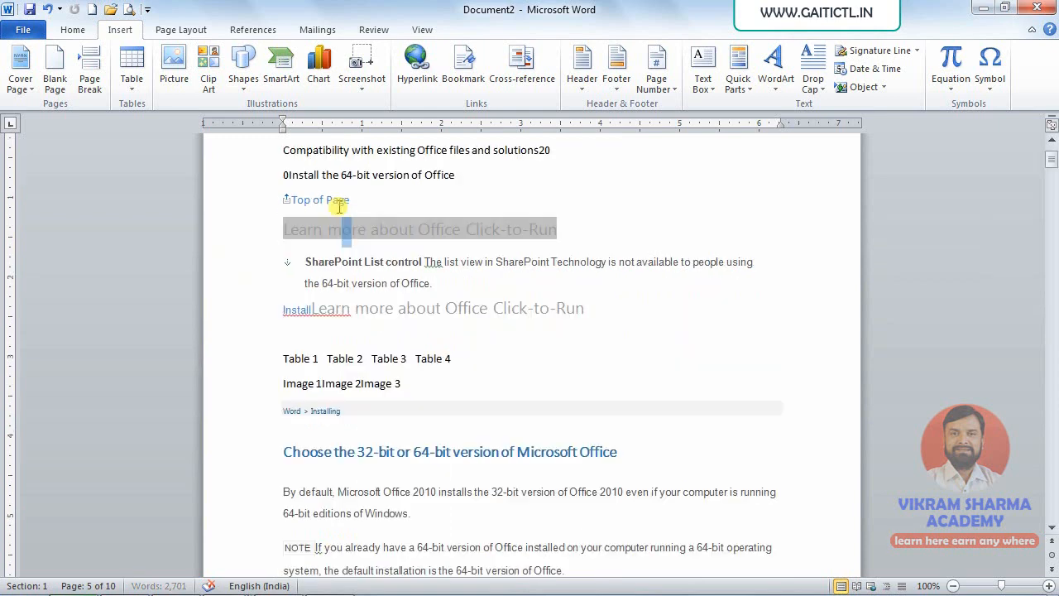
left_click(405, 273, "ctrl")
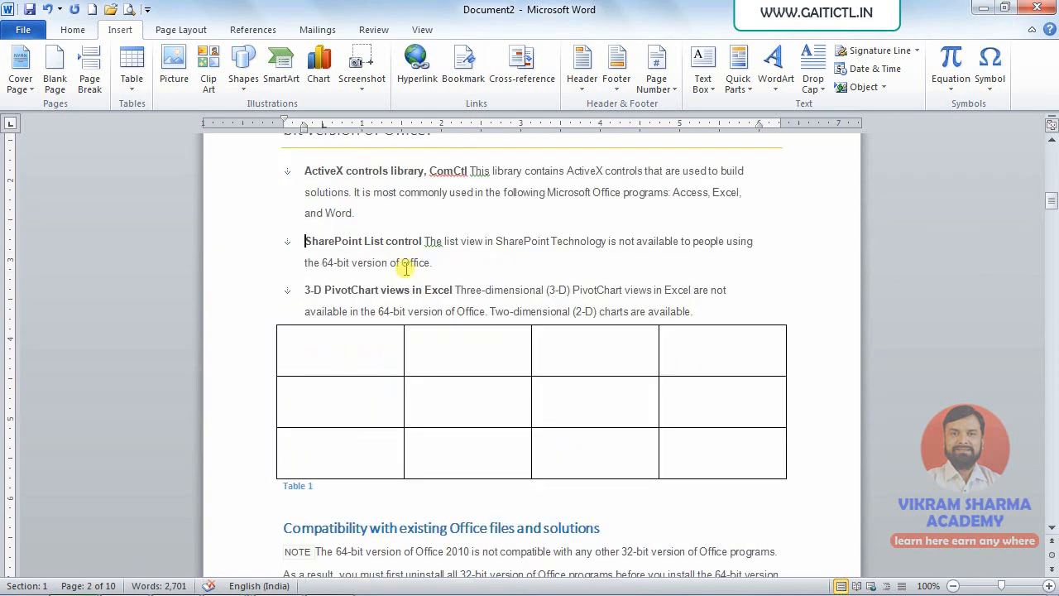
left_click(406, 266, "ctrl")
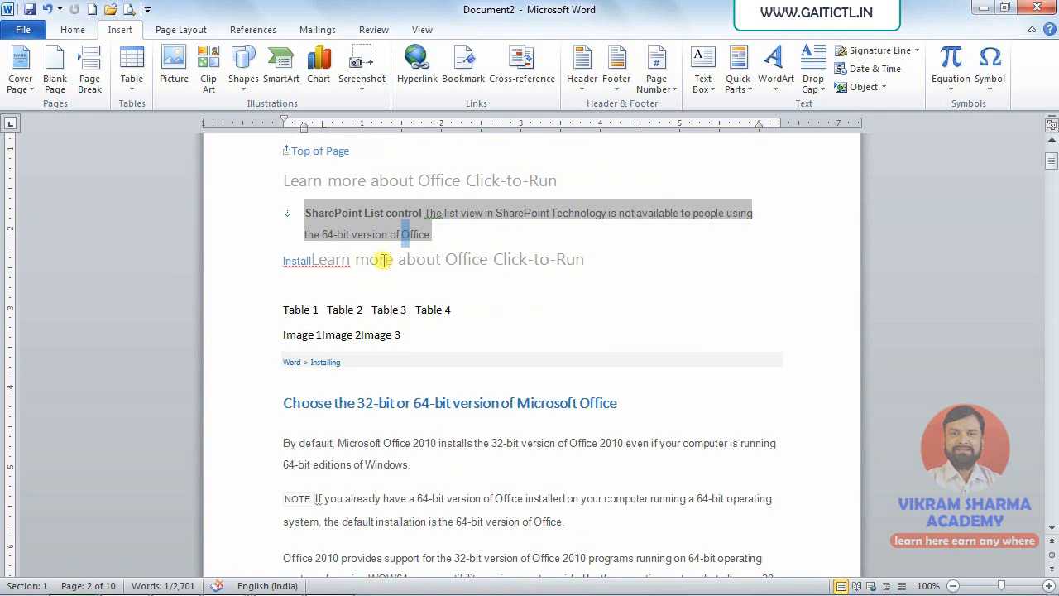
Follow the Install reference and the Click-to-Run reference beside it to their bookmarks, returning to page 1 after each
left_click(297, 263, "ctrl")
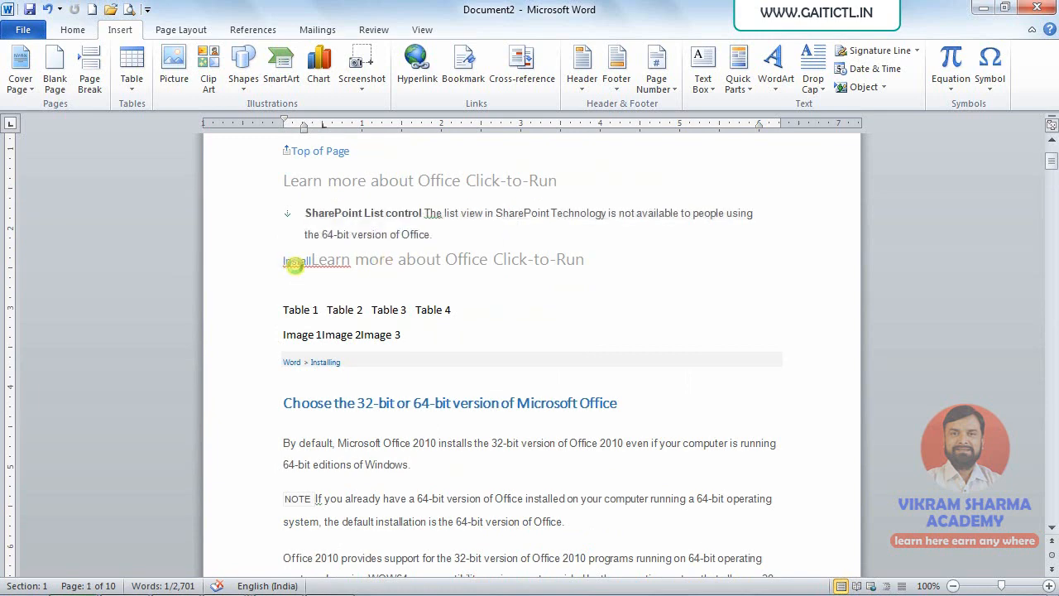
key("alt+Left")
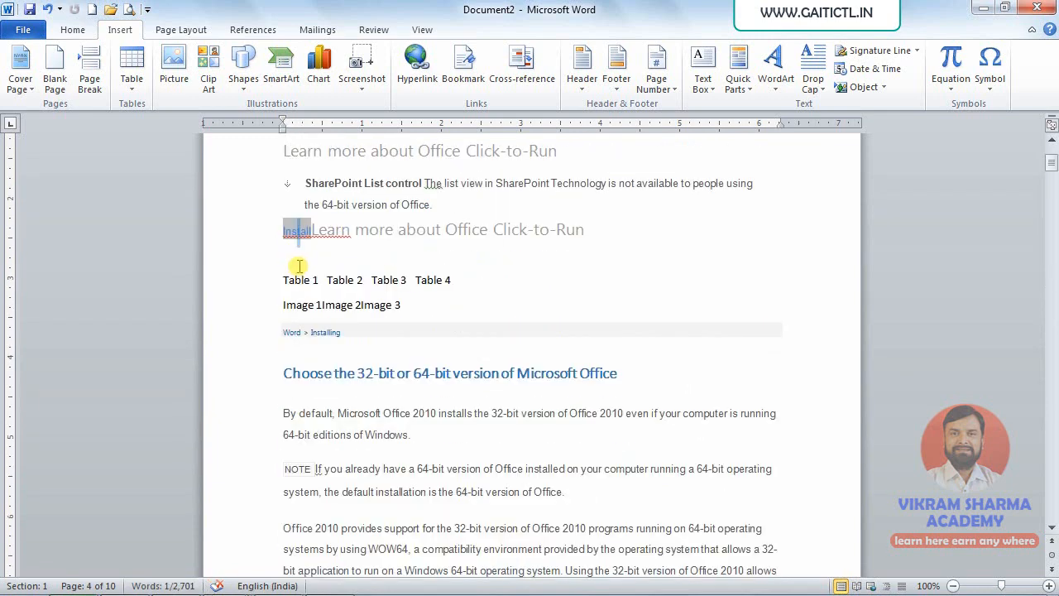
left_click(406, 237, "ctrl")
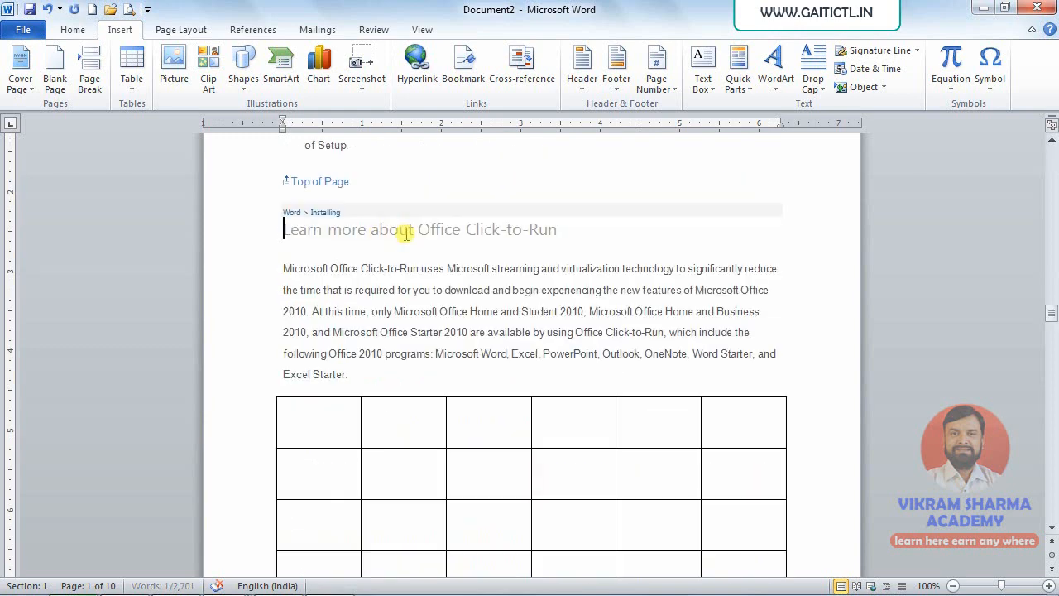
key("alt+Left")
scroll(402, 244, "up", 2)
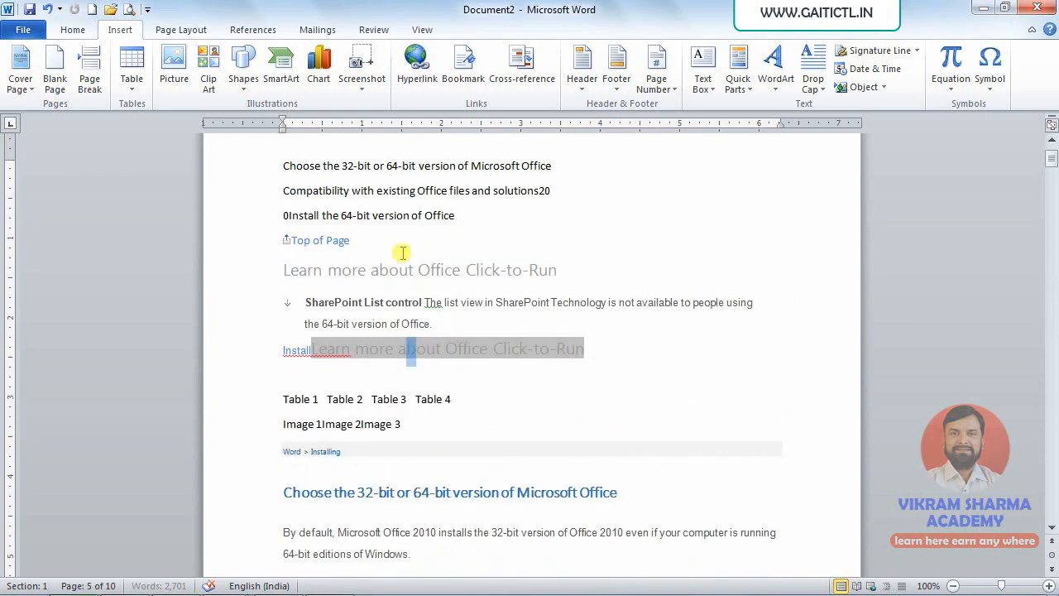
scroll(524, 297, "up", 2)
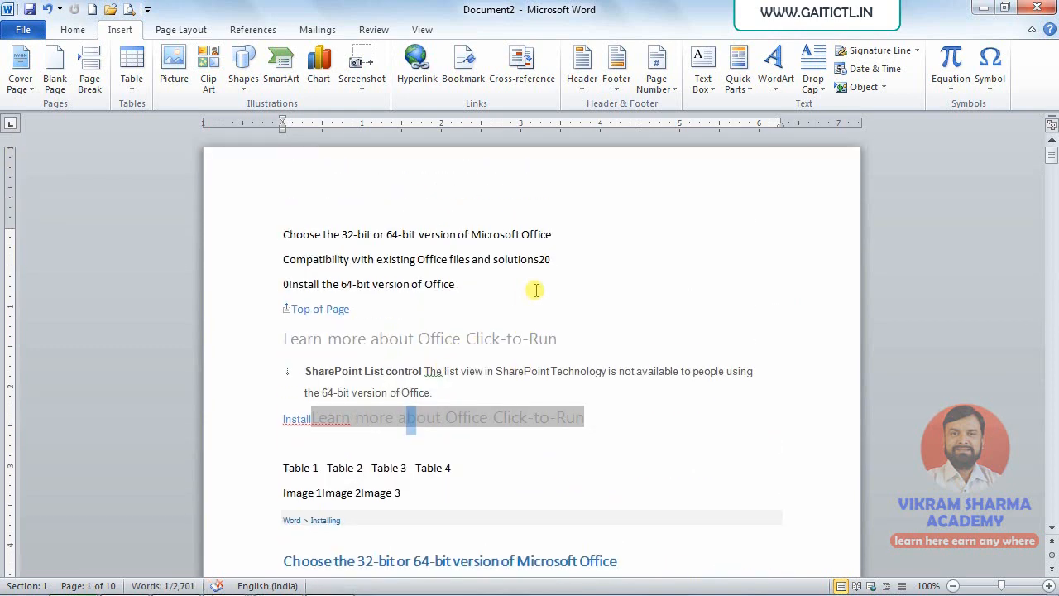
Bookmark the words "ActiveX controls library," on page 2 as "rr"
left_click(632, 438)
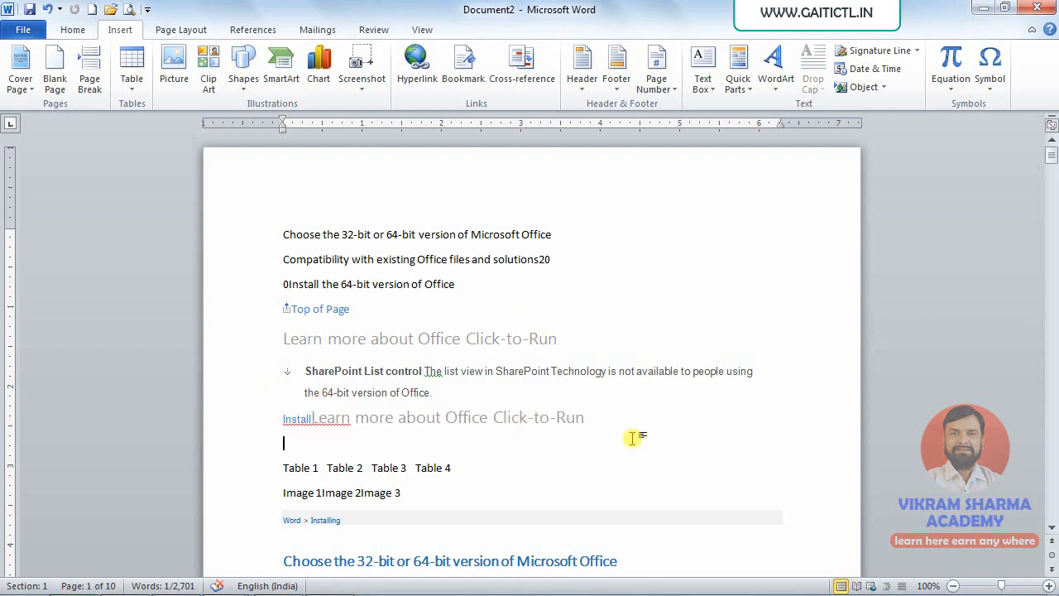
scroll(598, 397, "down", 15)
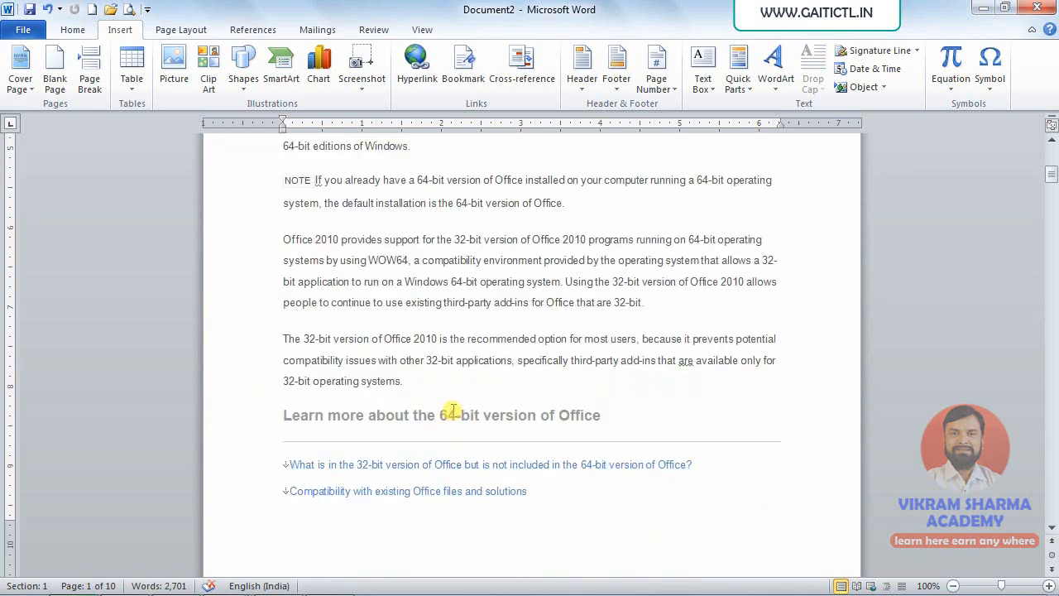
scroll(453, 411, "down", 14)
scroll(439, 405, "up", 3)
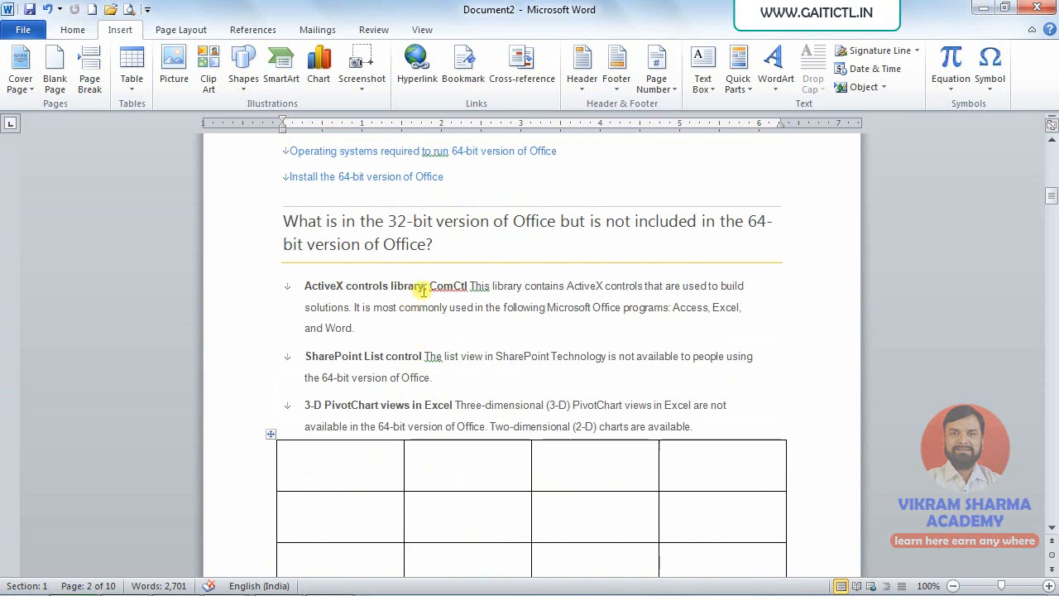
left_click_drag(429, 286, 300, 286)
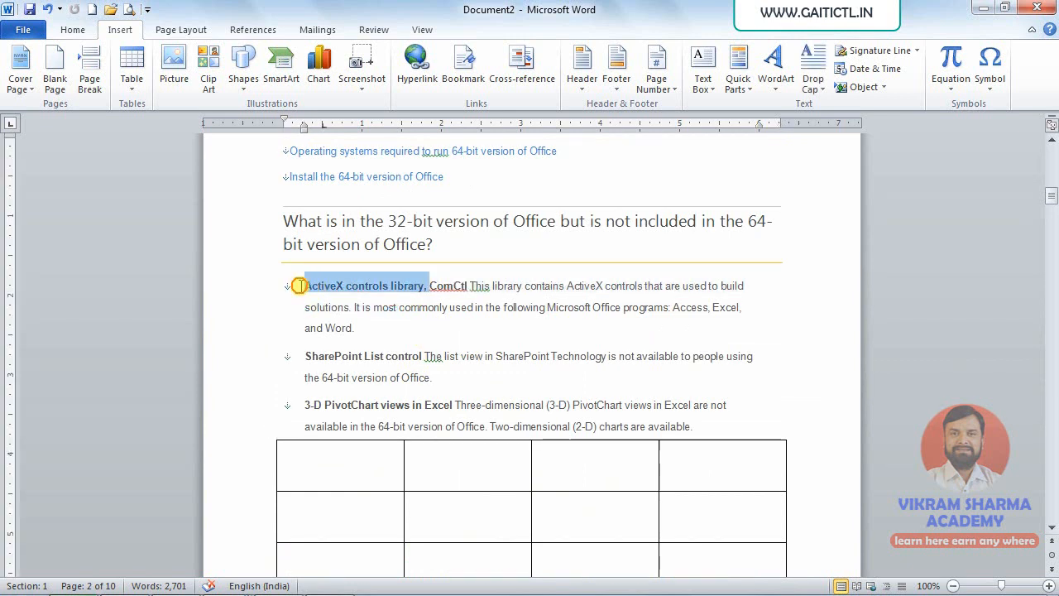
left_click(486, 73)
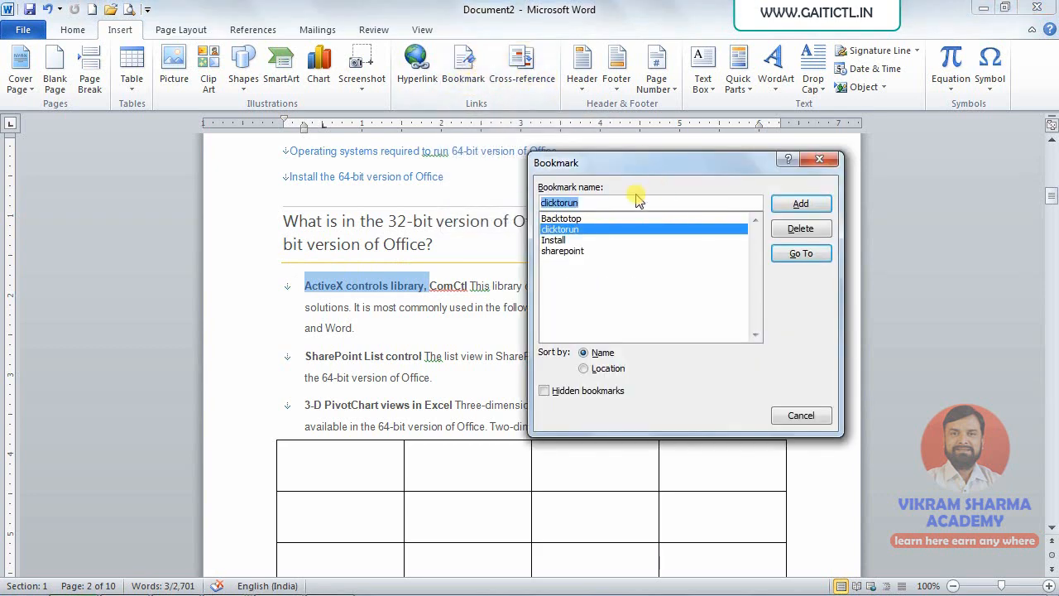
type("rr")
left_click(792, 204)
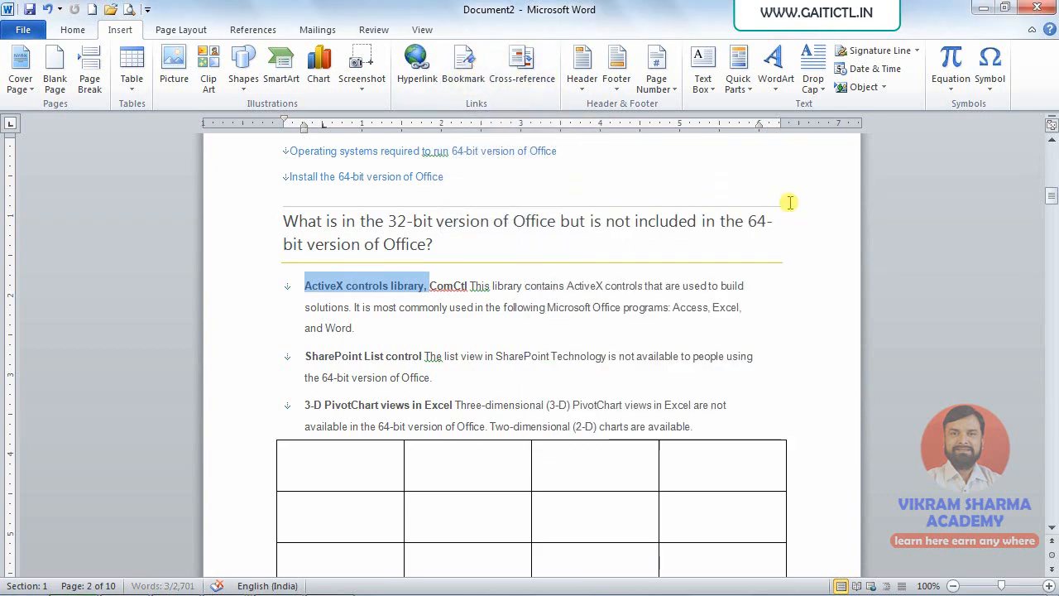
Insert a hyperlinked cross-reference to the text of bookmark "rr" on the empty line above the Table 1 to Table 4 references
scroll(529, 215, "up", 20)
scroll(545, 194, "down", 5)
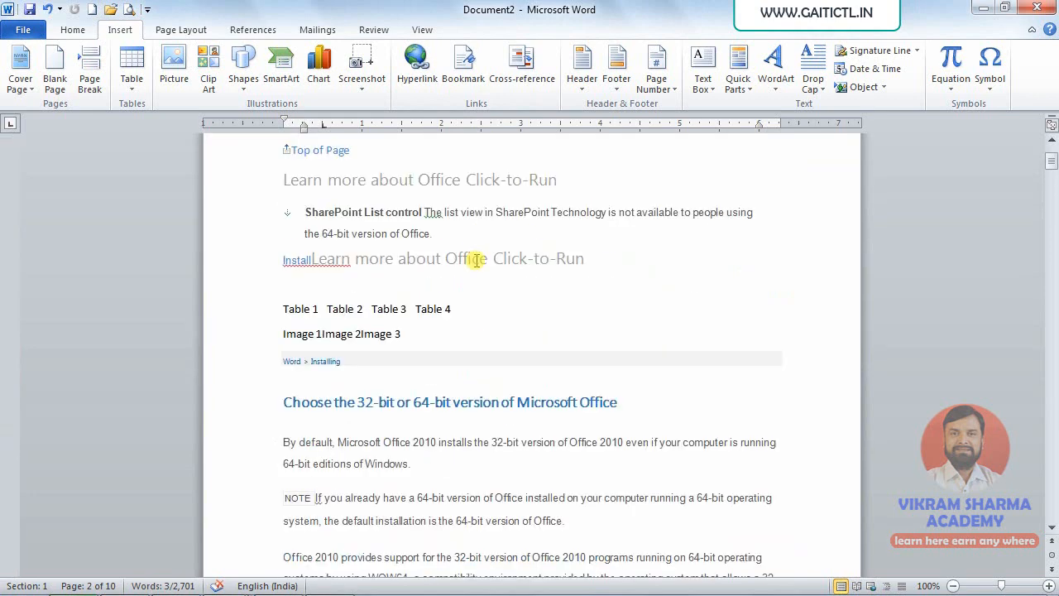
left_click(354, 337)
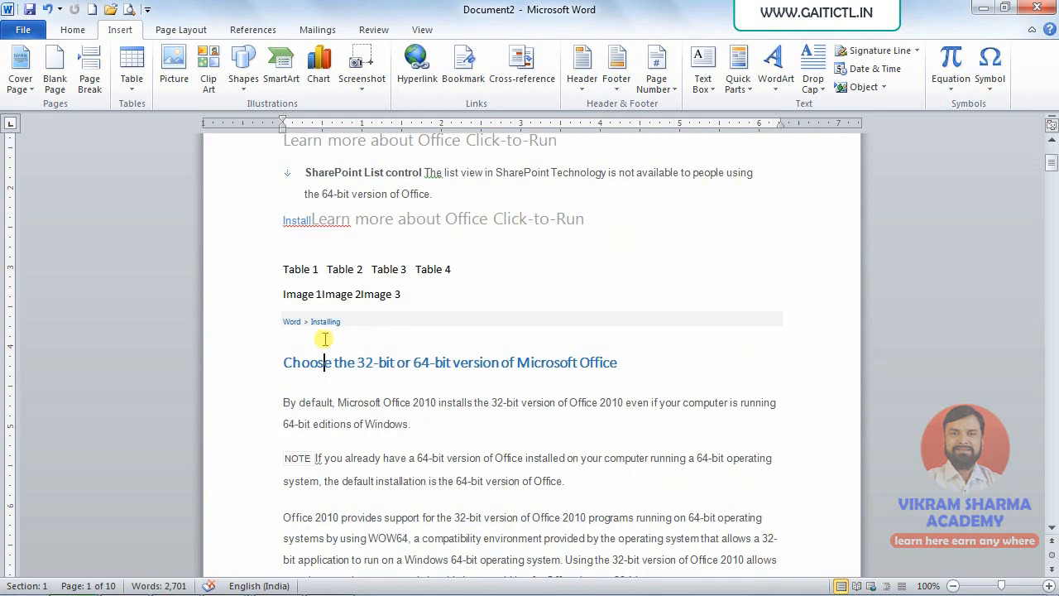
left_click(331, 235)
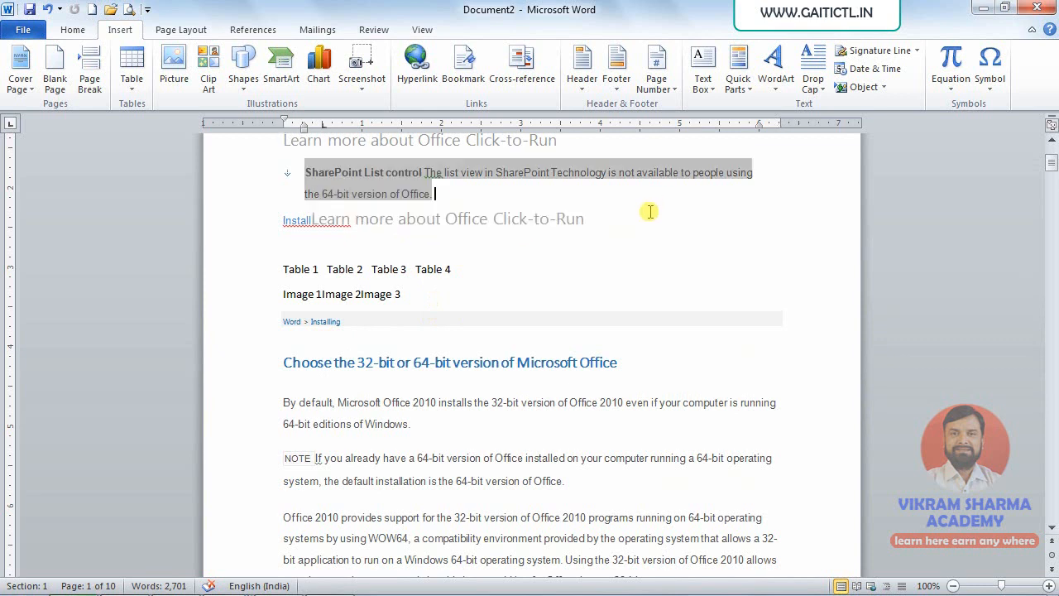
left_click(631, 223)
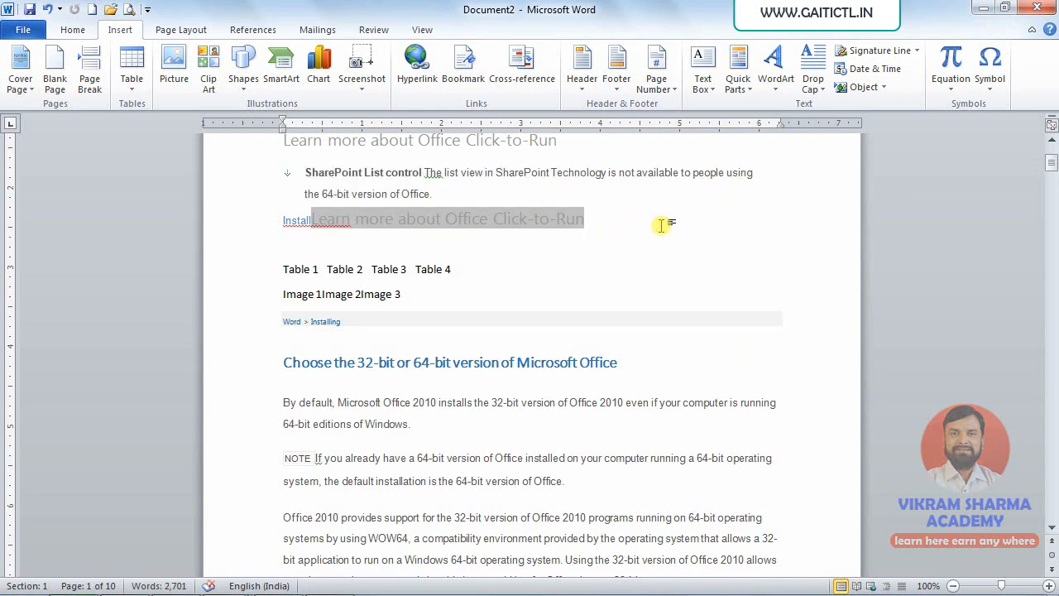
left_click(469, 197)
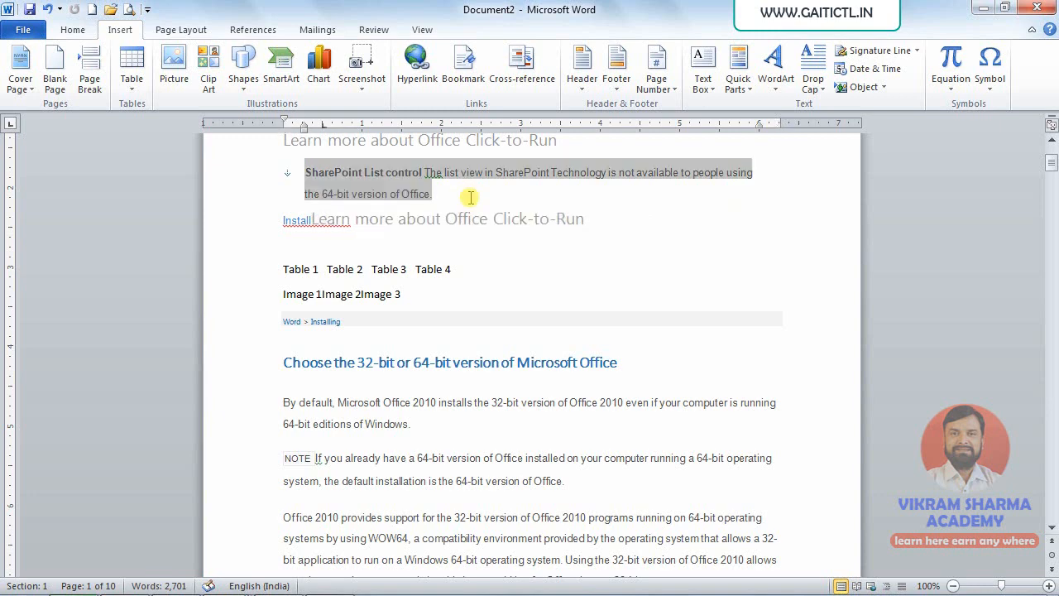
scroll(516, 213, "up", 3)
scroll(511, 281, "down", 3)
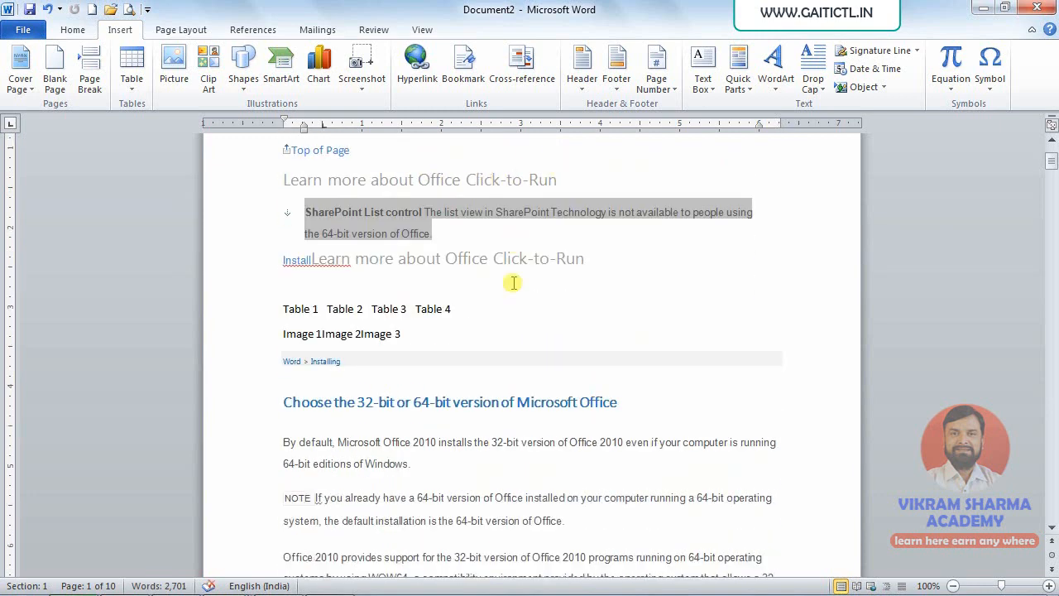
left_click(281, 250)
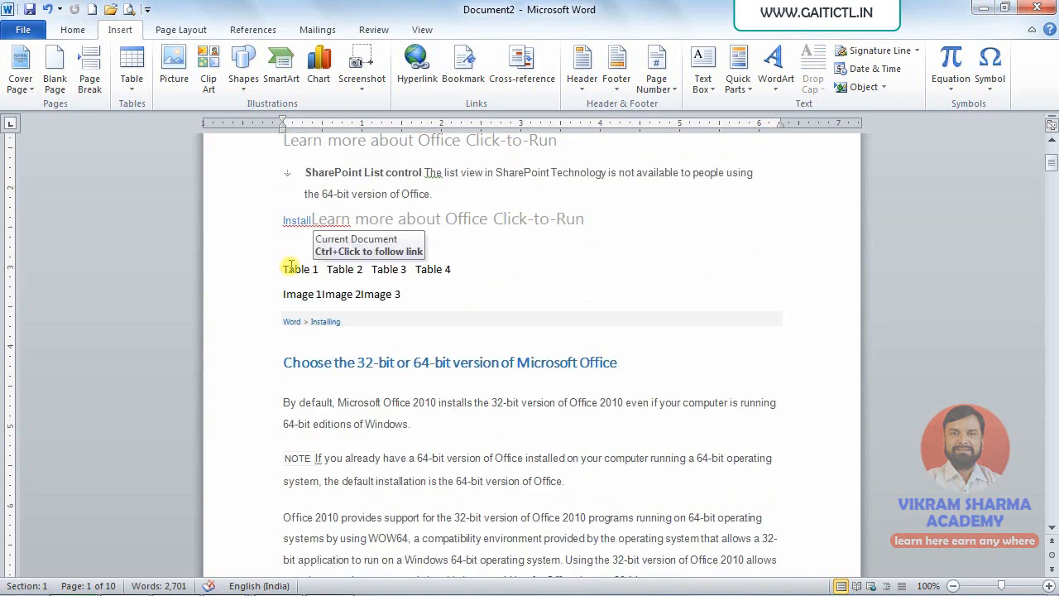
left_click(469, 63)
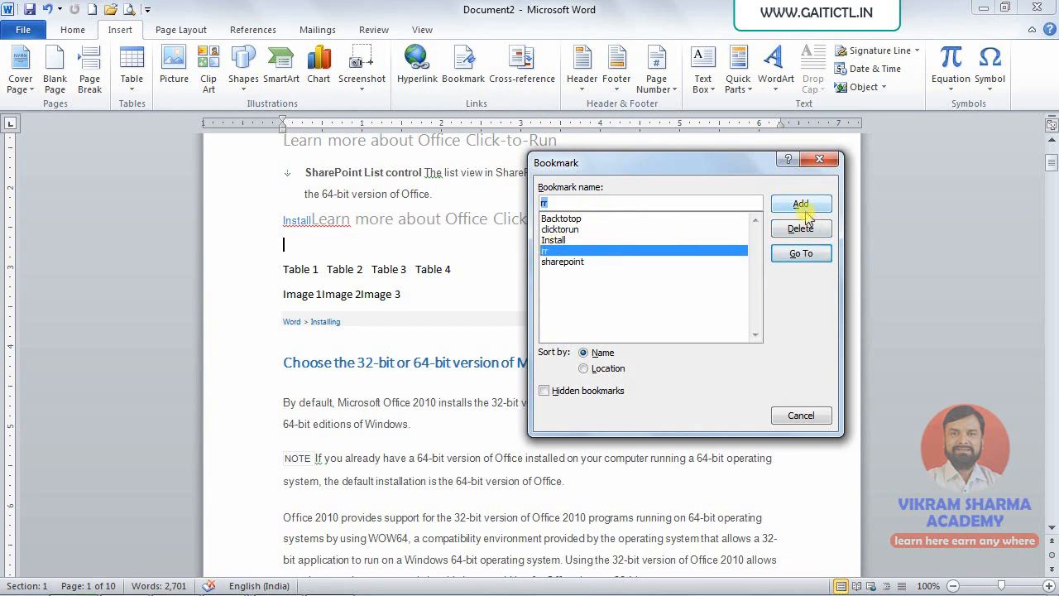
left_click(802, 414)
left_click(521, 66)
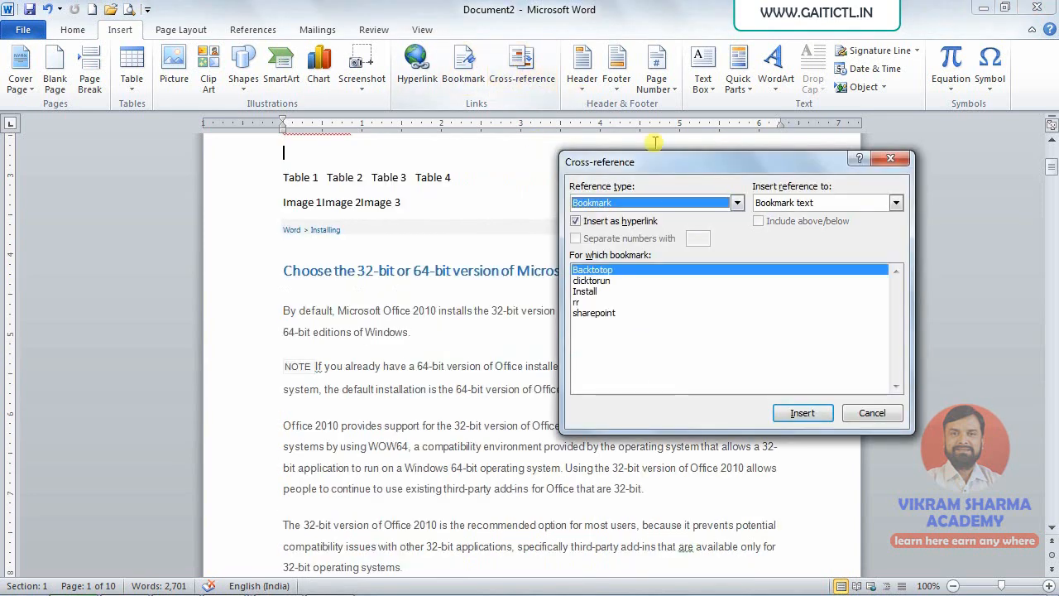
left_click(580, 305)
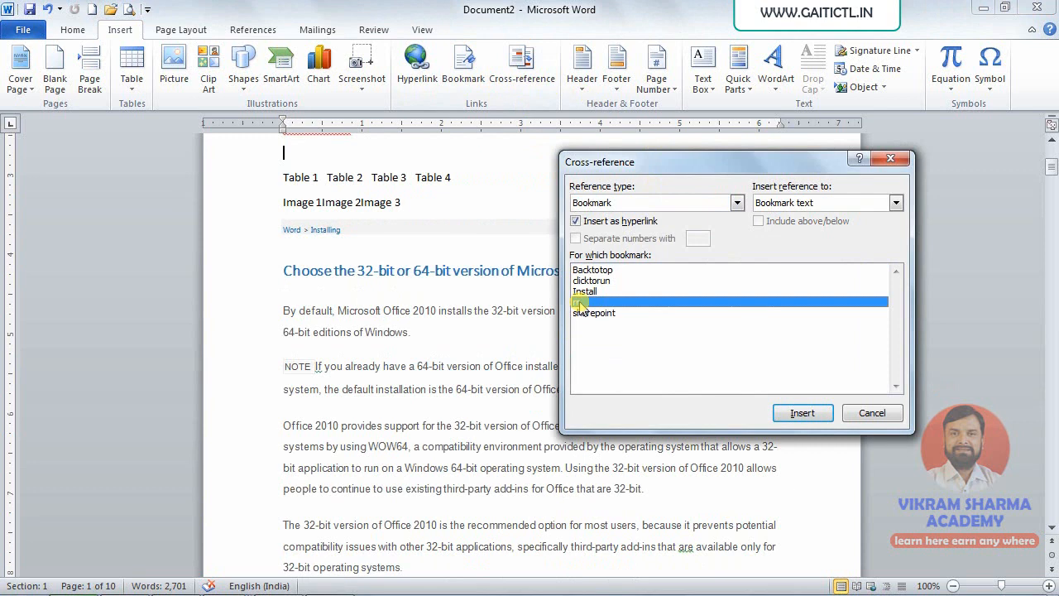
left_click(804, 413)
left_click(872, 412)
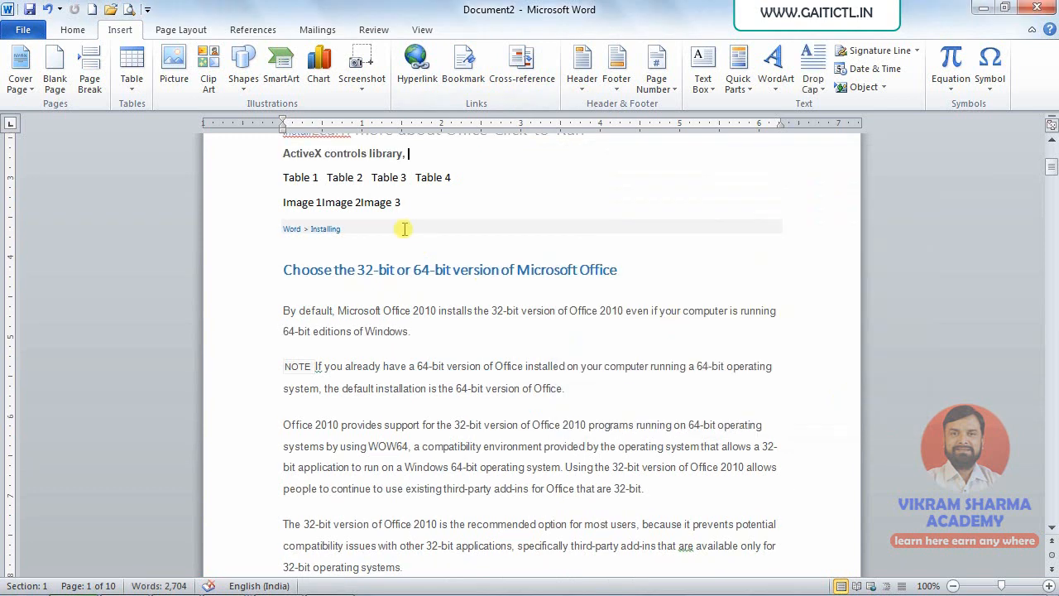
Follow the ActiveX controls library reference to its bookmark on page 2 and return to page 1
left_click(330, 156, "ctrl")
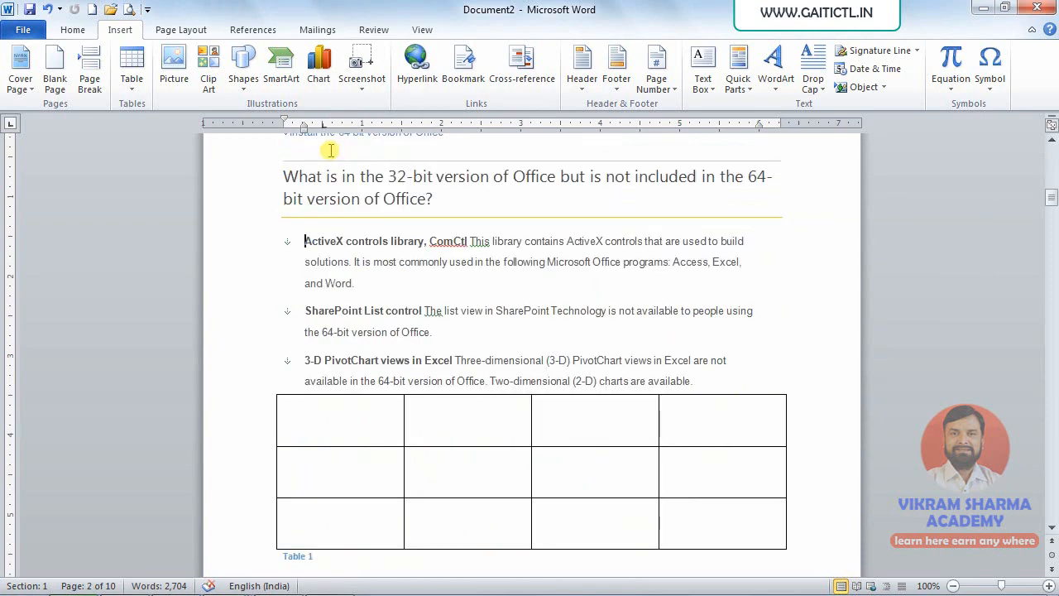
key("alt+Left")
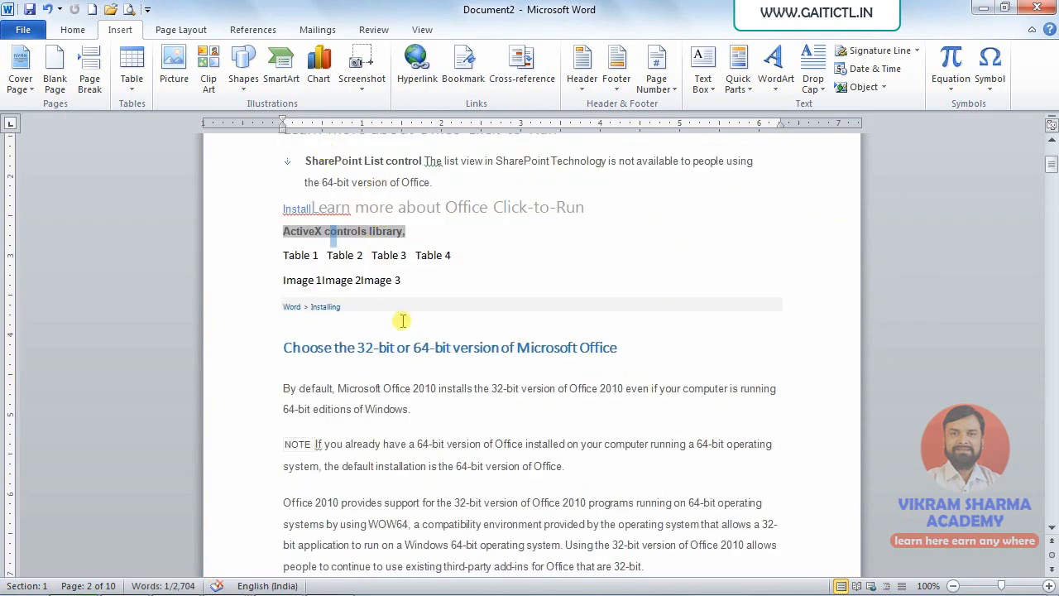
left_click(402, 321)
Add an empty line above the "Choose the 32-bit or 64-bit version of Microsoft Office" heading and examine the cross-reference types without inserting one
left_click(283, 344)
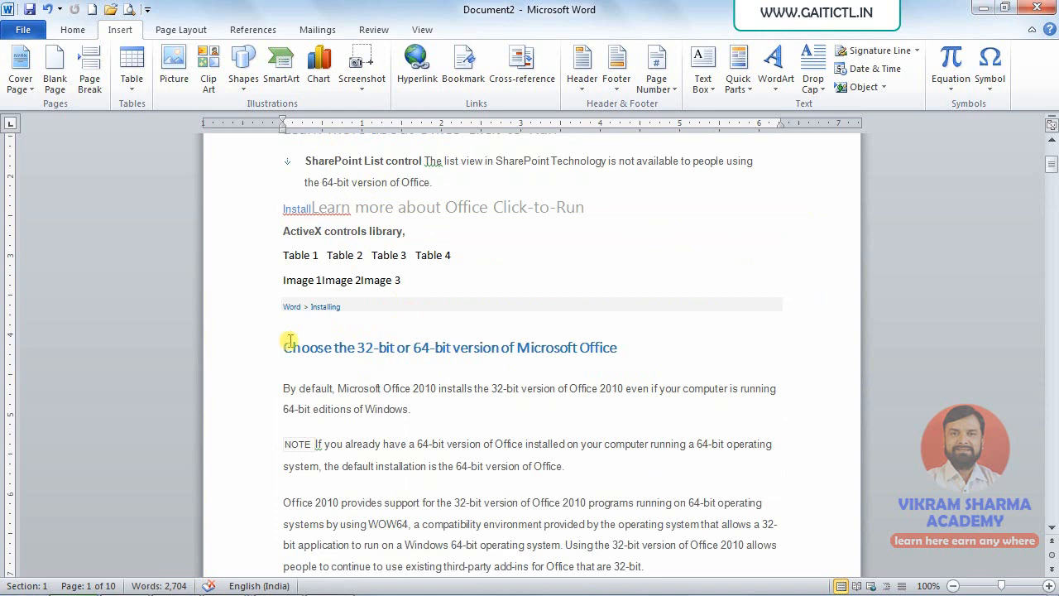
key("Return")
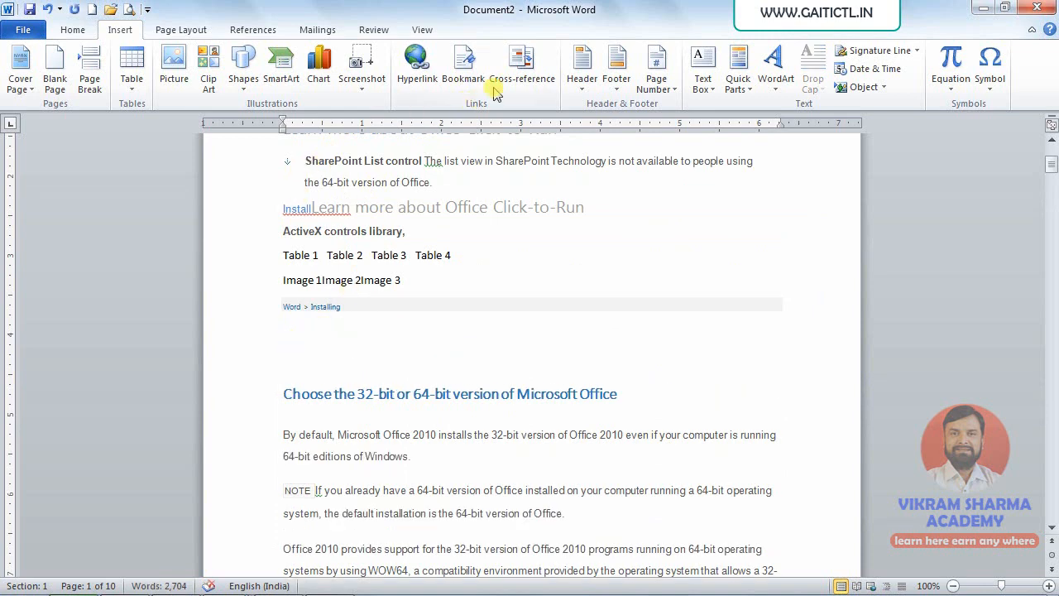
left_click(522, 59)
left_click(660, 203)
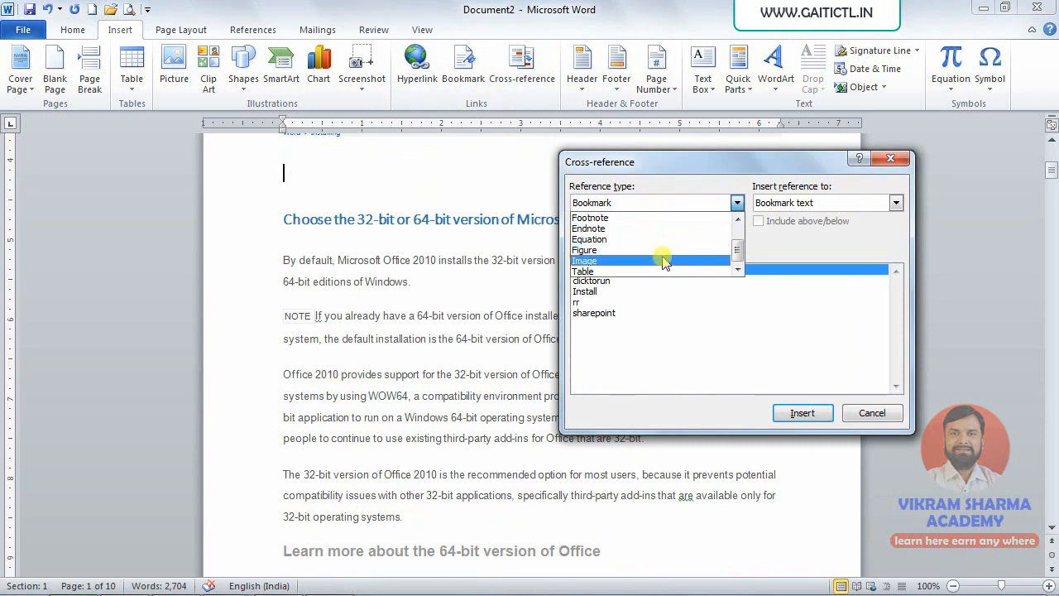
scroll(676, 260, "up", 2)
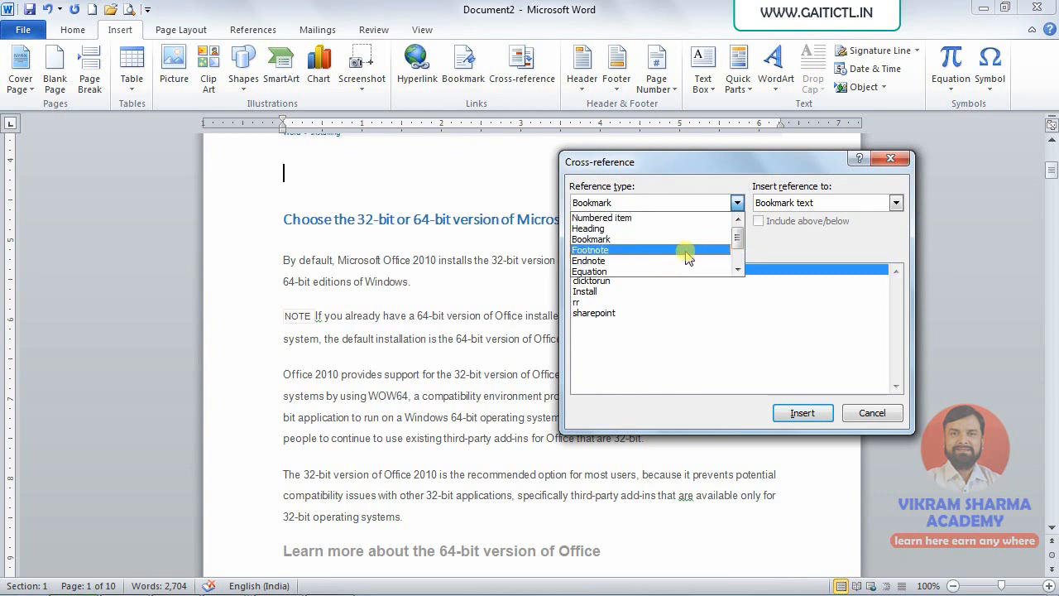
left_click(856, 420)
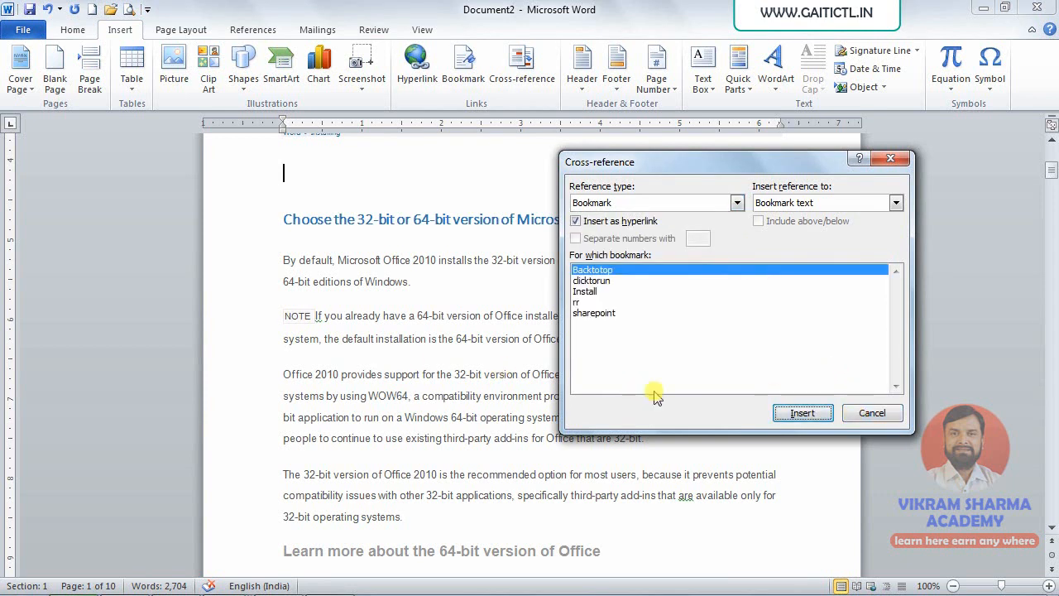
left_click(857, 417)
scroll(439, 245, "up", 3)
left_click(445, 298)
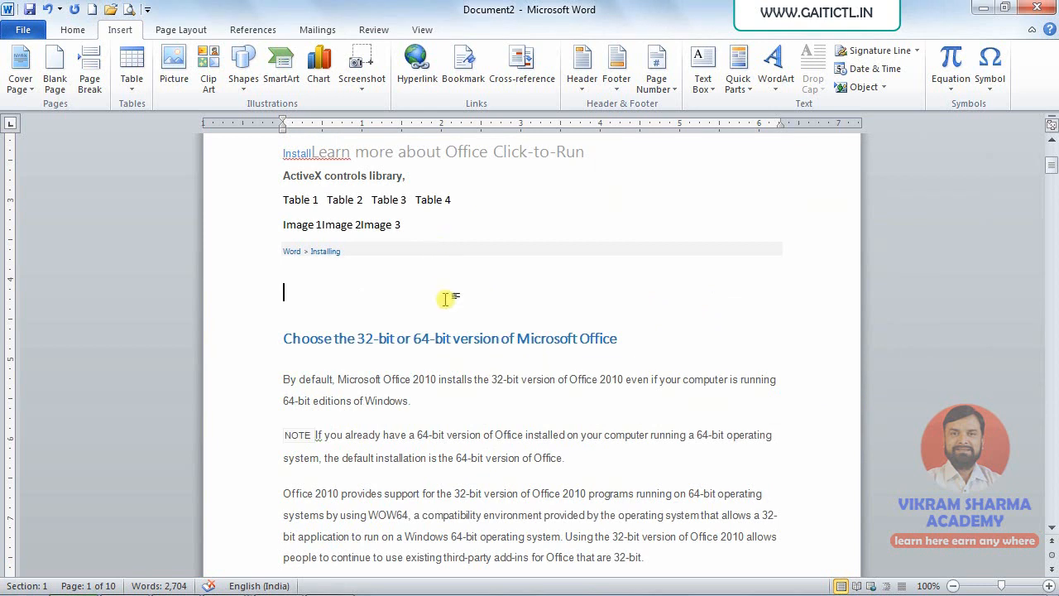